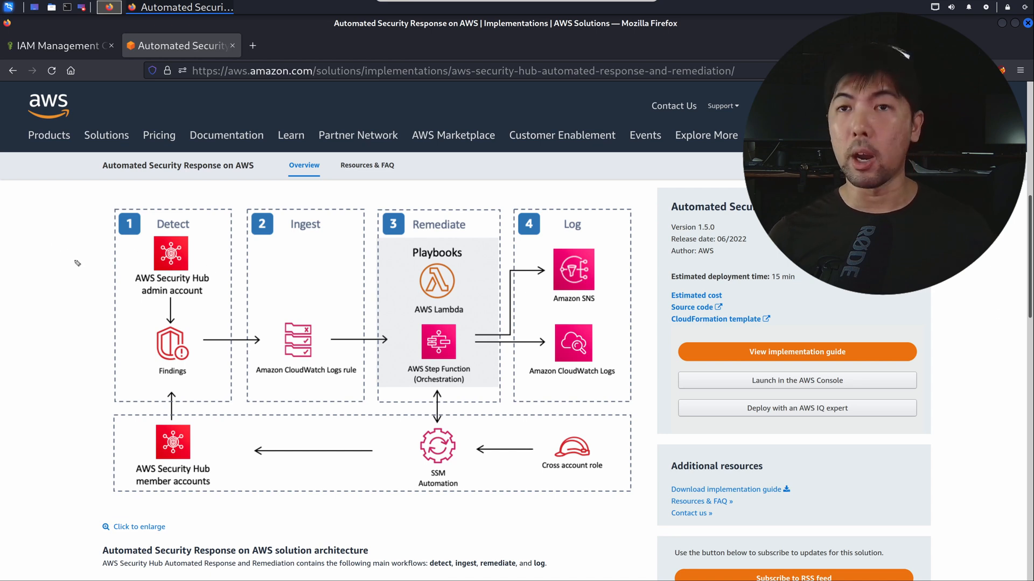
# Trace the detect, ingest, remediate and log flow on the architecture diagram with freehand marks, including the loop through the Security Hub member accounts.
pyautogui.moveTo(113, 375); pyautogui.dragTo(167, 380)
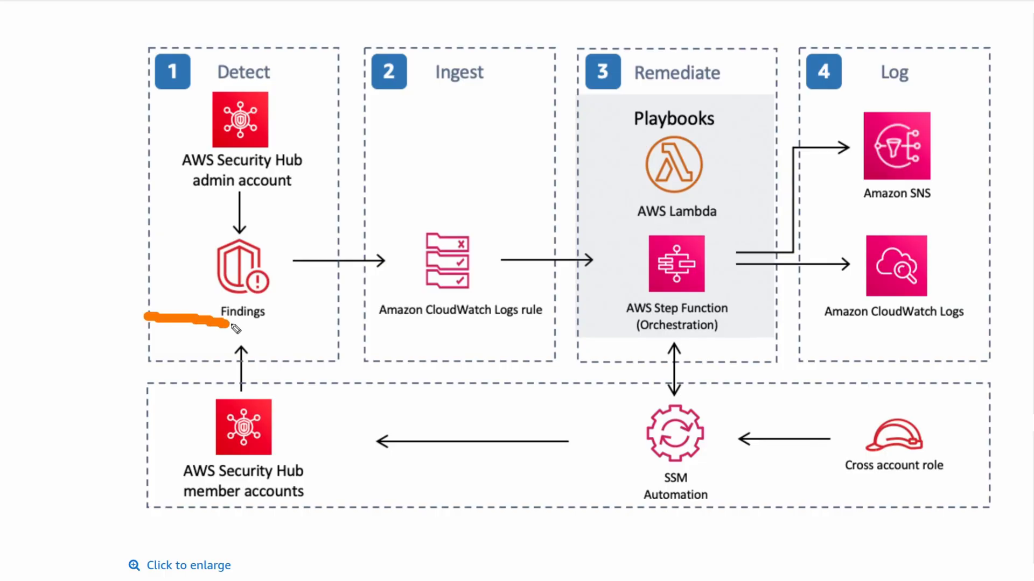
pyautogui.moveTo(233, 325); pyautogui.dragTo(288, 322)
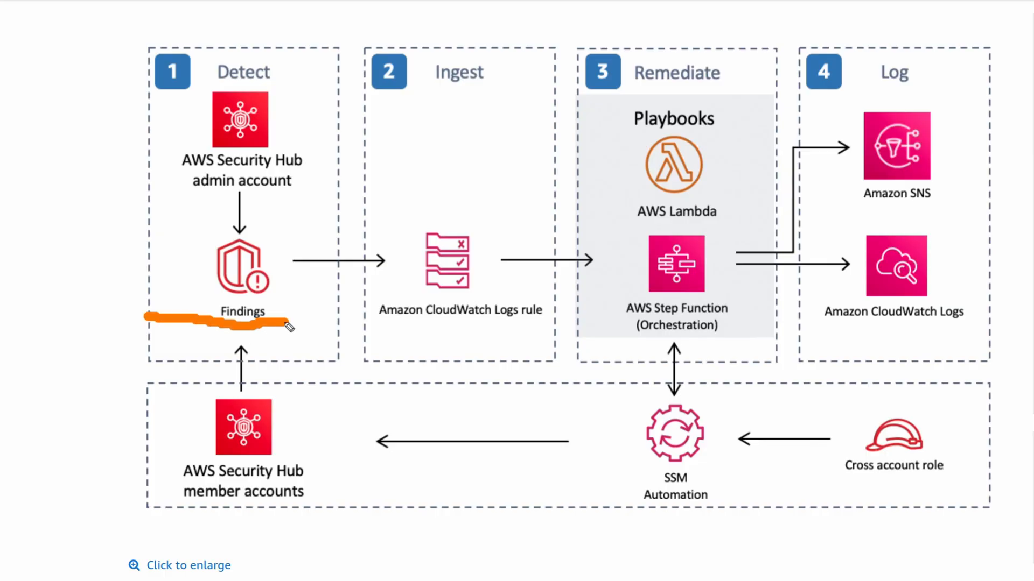
pyautogui.moveTo(360, 339); pyautogui.dragTo(560, 334)
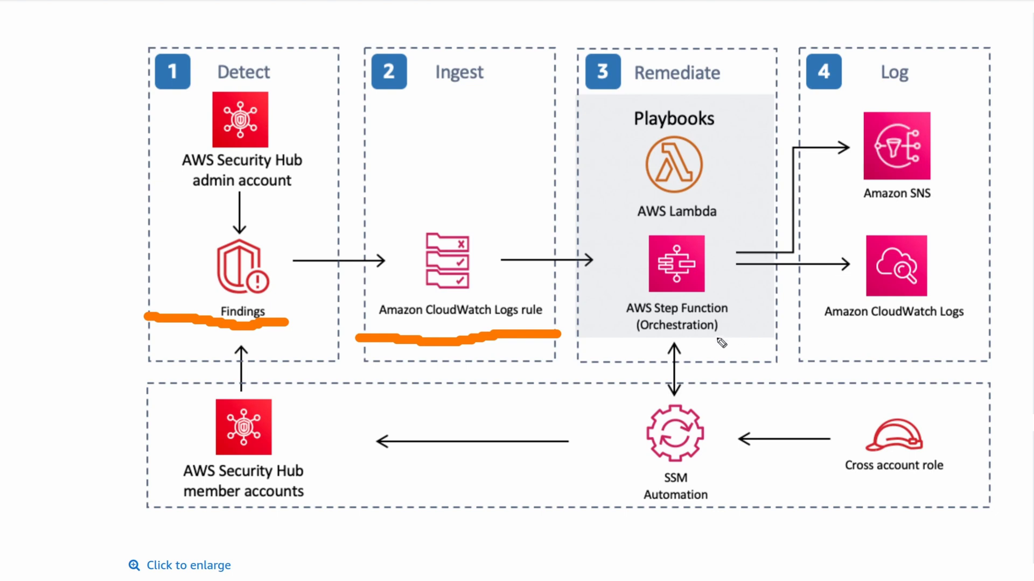
pyautogui.moveTo(695, 347)
pyautogui.mouseDown()
pyautogui.moveTo(737, 336)
pyautogui.moveTo(767, 308)
pyautogui.mouseUp()
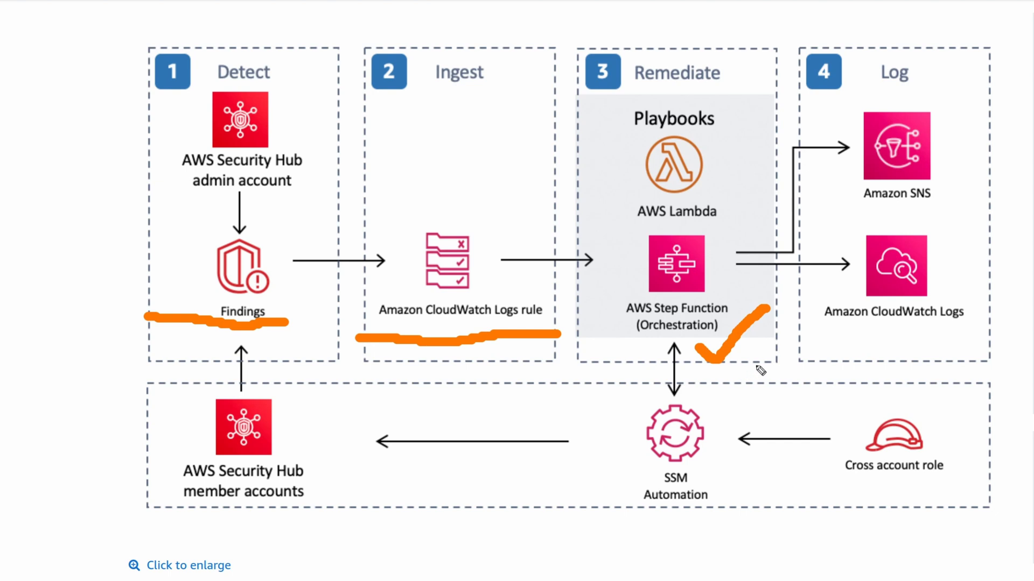
pyautogui.moveTo(730, 359)
pyautogui.mouseDown()
pyautogui.moveTo(752, 394)
pyautogui.moveTo(711, 430)
pyautogui.moveTo(734, 444)
pyautogui.mouseUp()
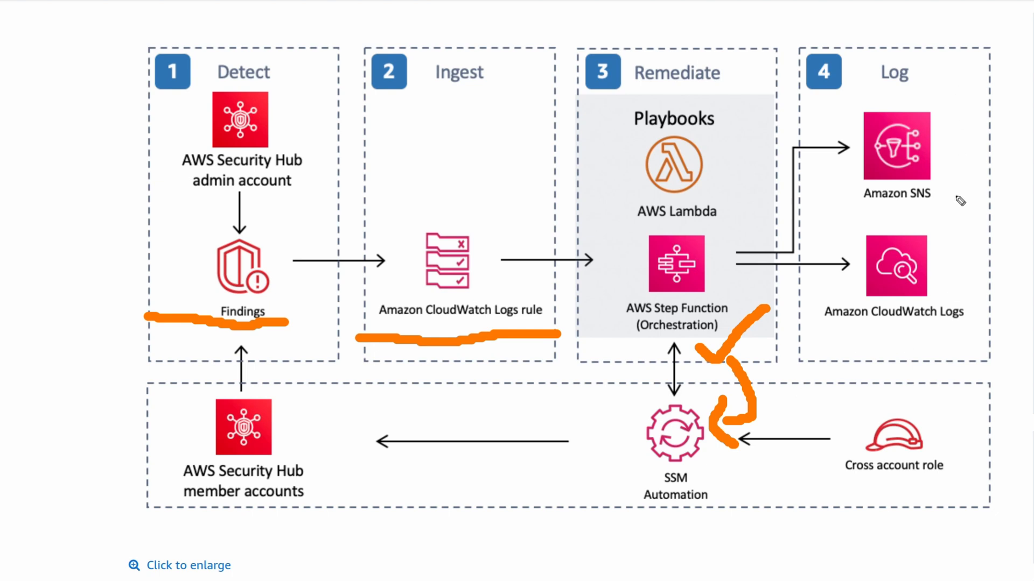
pyautogui.moveTo(938, 175); pyautogui.dragTo(989, 139)
pyautogui.moveTo(956, 277); pyautogui.dragTo(1016, 241)
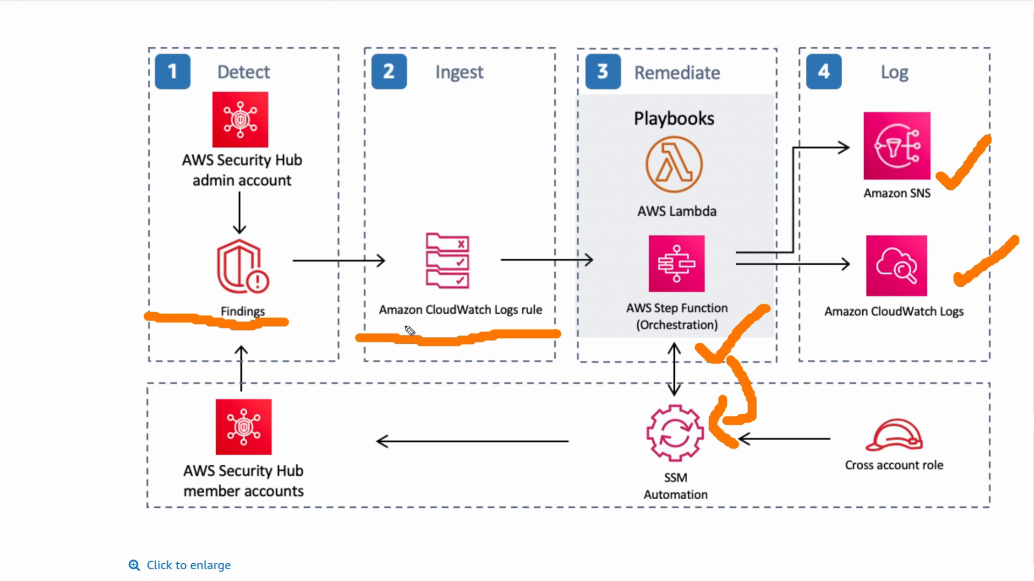
pyautogui.moveTo(410, 481)
pyautogui.mouseDown()
pyautogui.moveTo(297, 462)
pyautogui.moveTo(338, 494)
pyautogui.mouseUp()
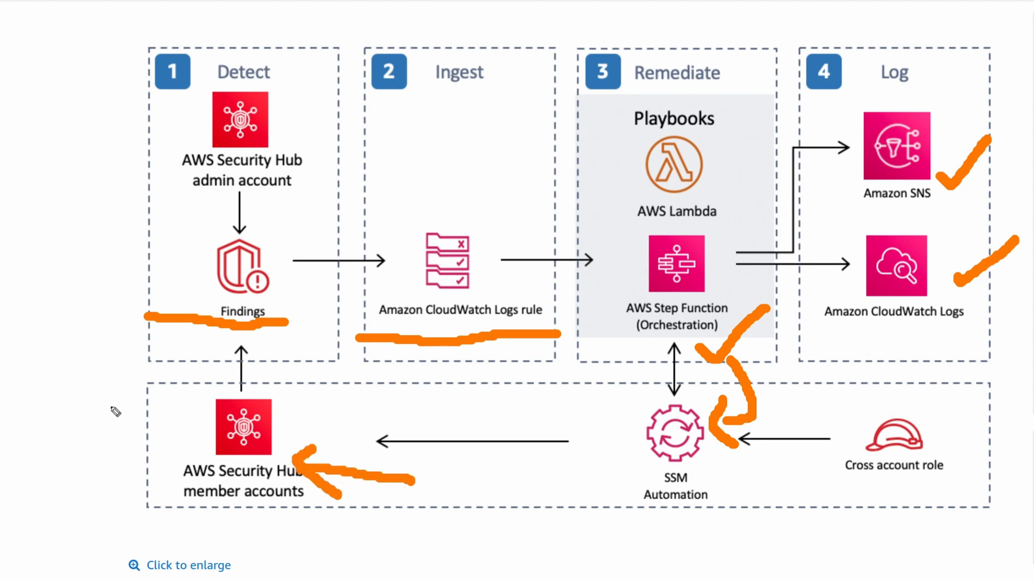
pyautogui.moveTo(146, 426)
pyautogui.mouseDown()
pyautogui.moveTo(103, 268)
pyautogui.moveTo(133, 243)
pyautogui.mouseUp()
pyautogui.moveTo(136, 218)
pyautogui.mouseDown()
pyautogui.moveTo(172, 237)
pyautogui.moveTo(160, 260)
pyautogui.mouseUp()
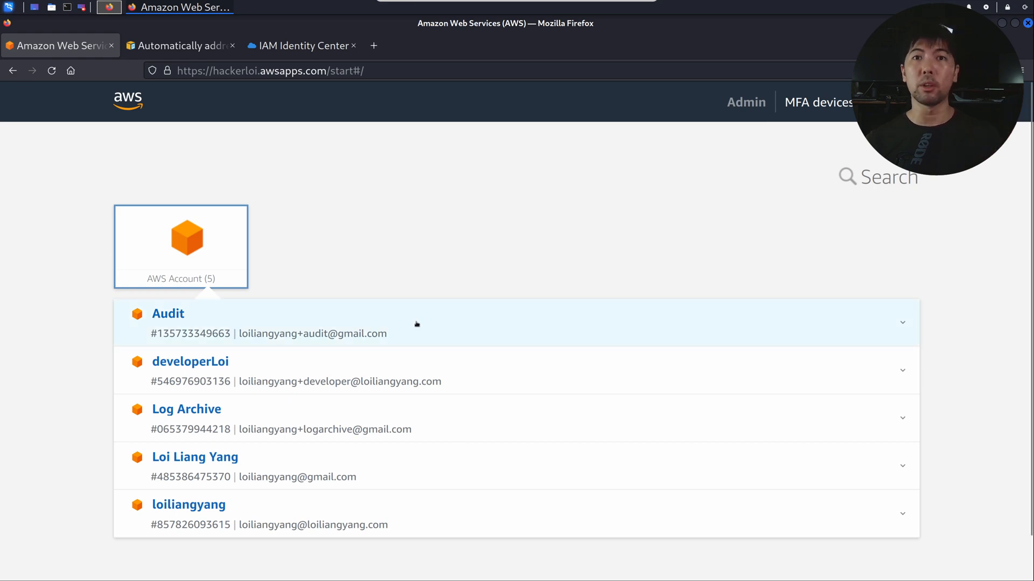
# Open the Audit account's management console with AWSAdministratorAccess and go to the Security Hub service.
pyautogui.click(417, 324)
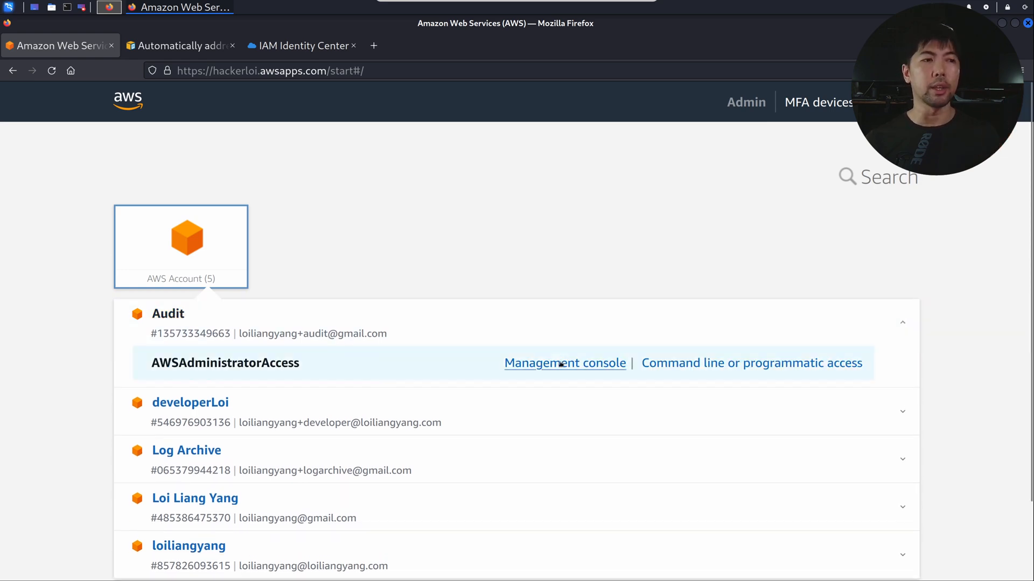
pyautogui.click(566, 362)
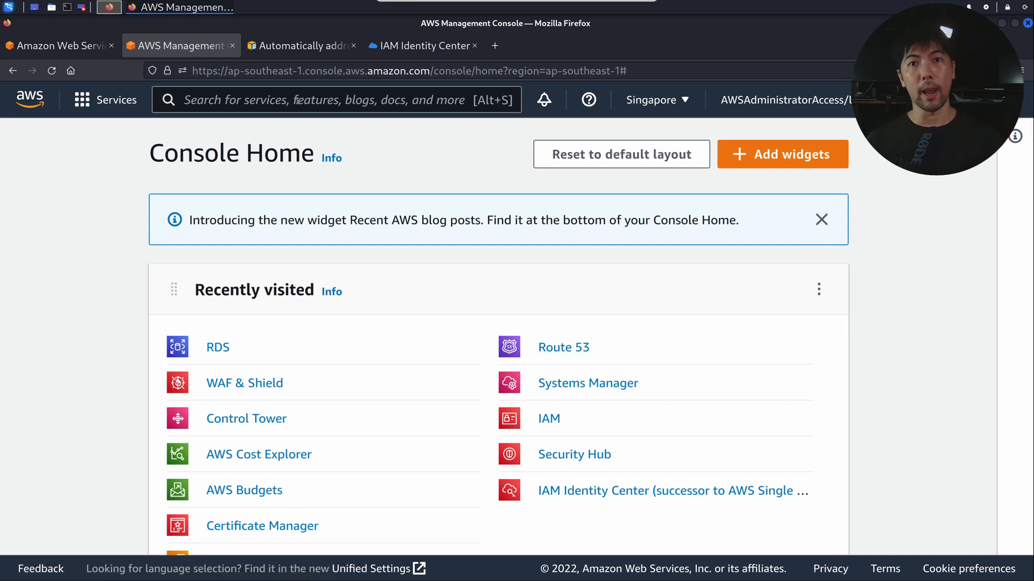
pyautogui.write('security hub')
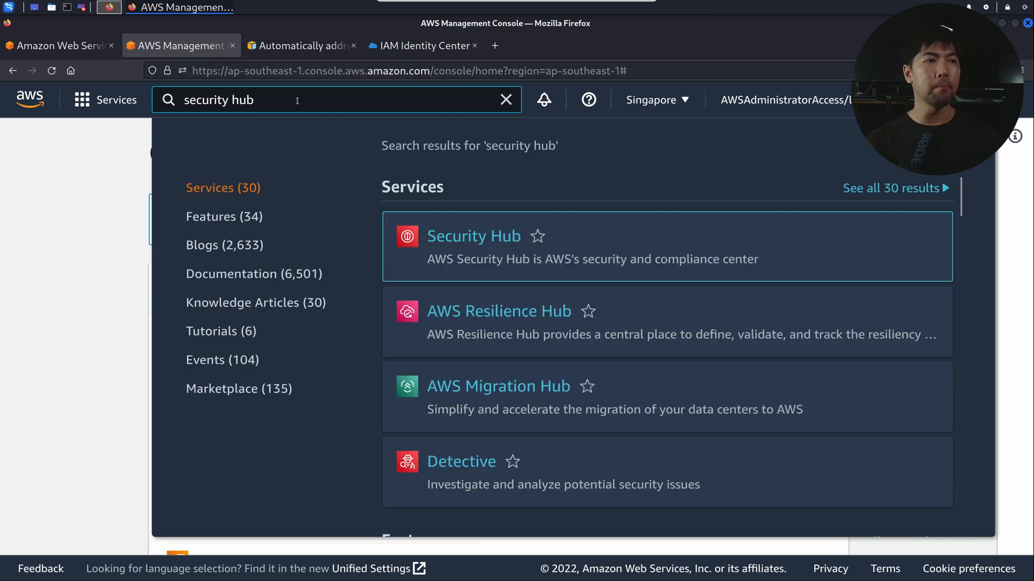
pyautogui.press('Return')
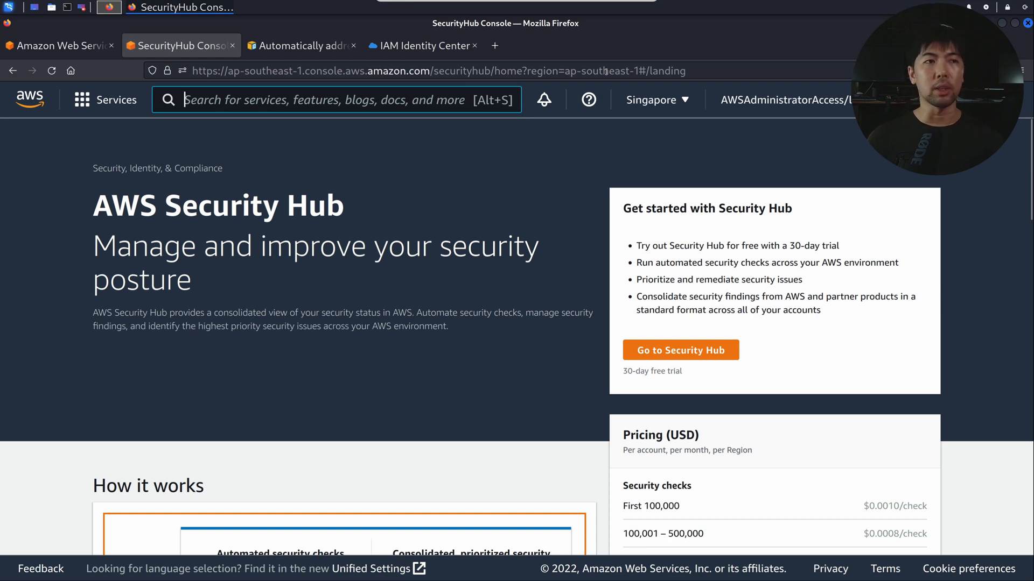
# Enable Security Hub with the AWS Foundational Security Best Practices v1.0.0, CIS AWS Foundations Benchmark v1.2.0 and PCI DSS v3.2.1 standards.
pyautogui.click(682, 352)
pyautogui.scroll(-3, 463, 277)
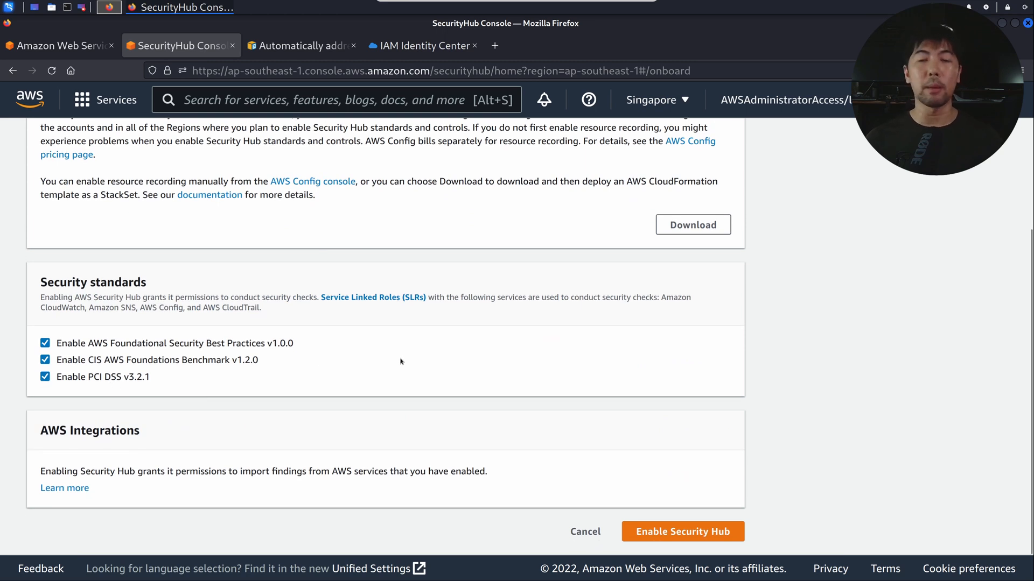
pyautogui.hotkey('ctrl', '+')
pyautogui.hotkey('ctrl', '+')
pyautogui.scroll(-3, 411, 297)
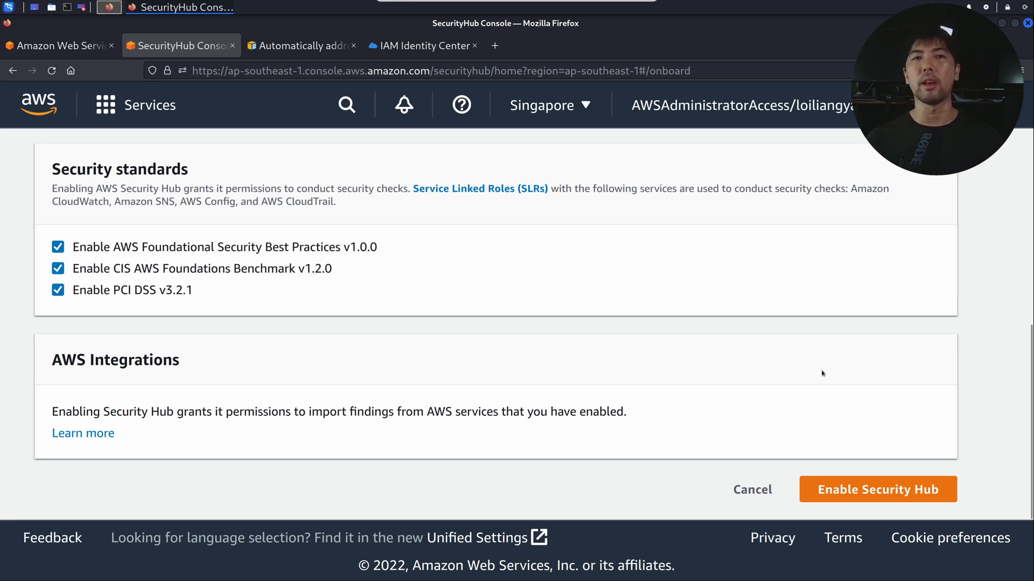
pyautogui.click(878, 496)
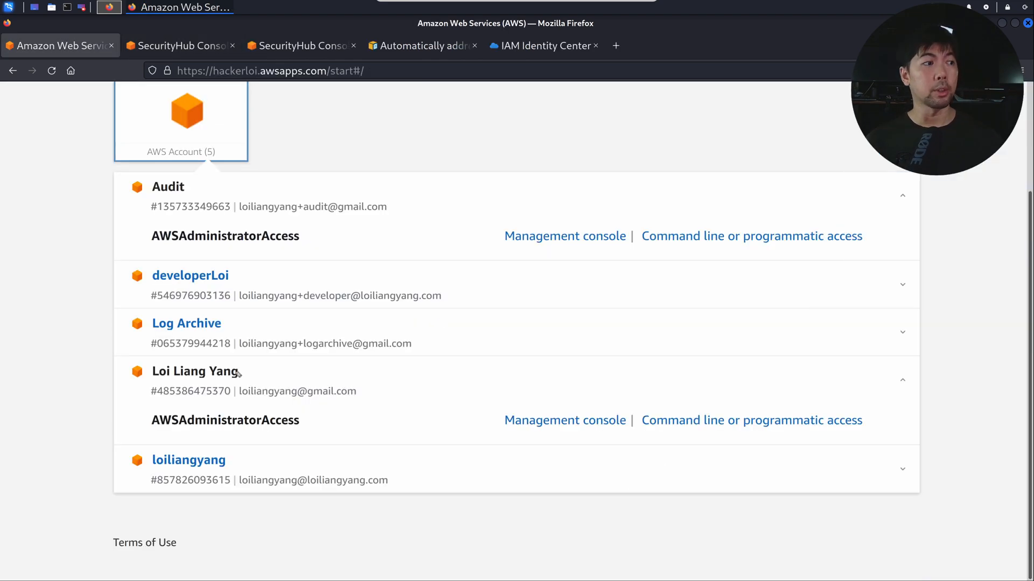
# Copy the Audit account's ID and delegate Security Hub administration for the organization to that account in the general settings.
pyautogui.moveTo(357, 364); pyautogui.dragTo(223, 358)
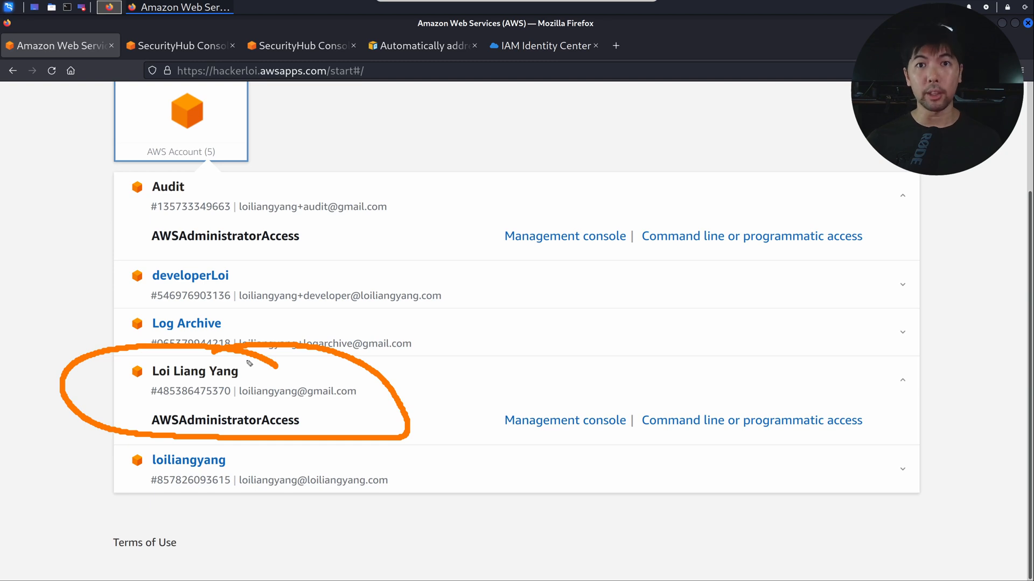
pyautogui.press('Escape')
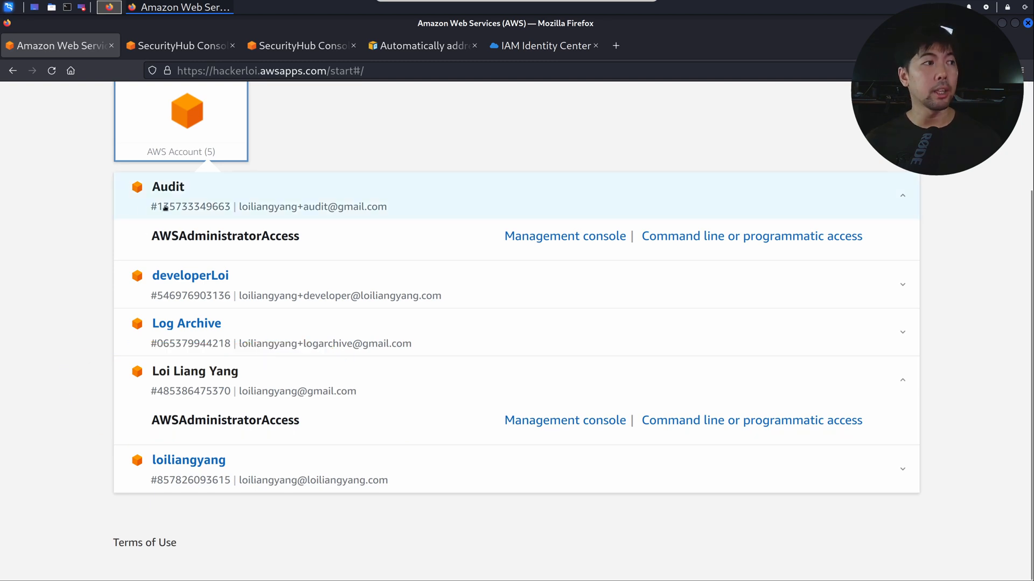
pyautogui.moveTo(231, 211); pyautogui.dragTo(157, 213)
pyautogui.hotkey('ctrl', 'c')
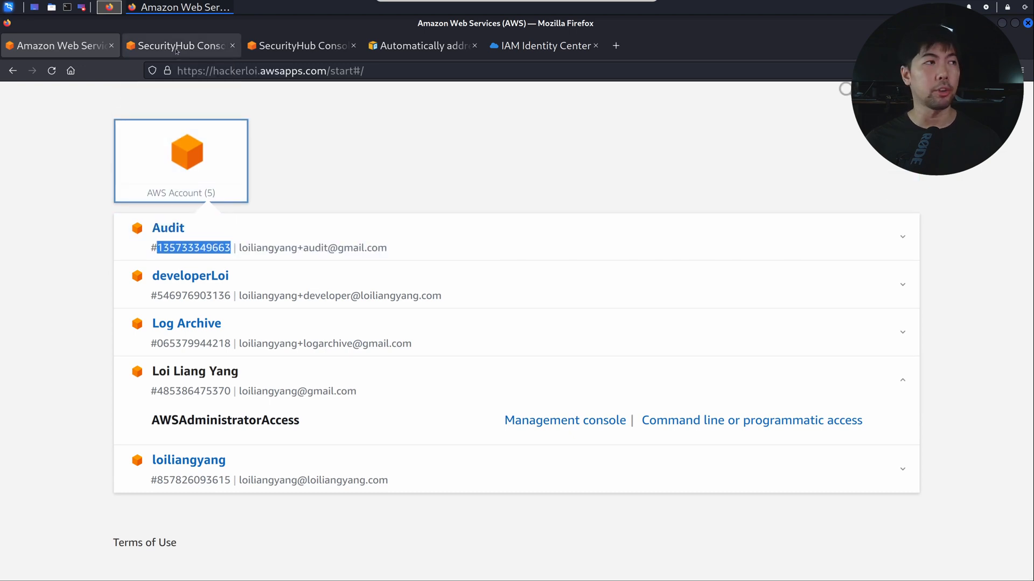
pyautogui.click(177, 48)
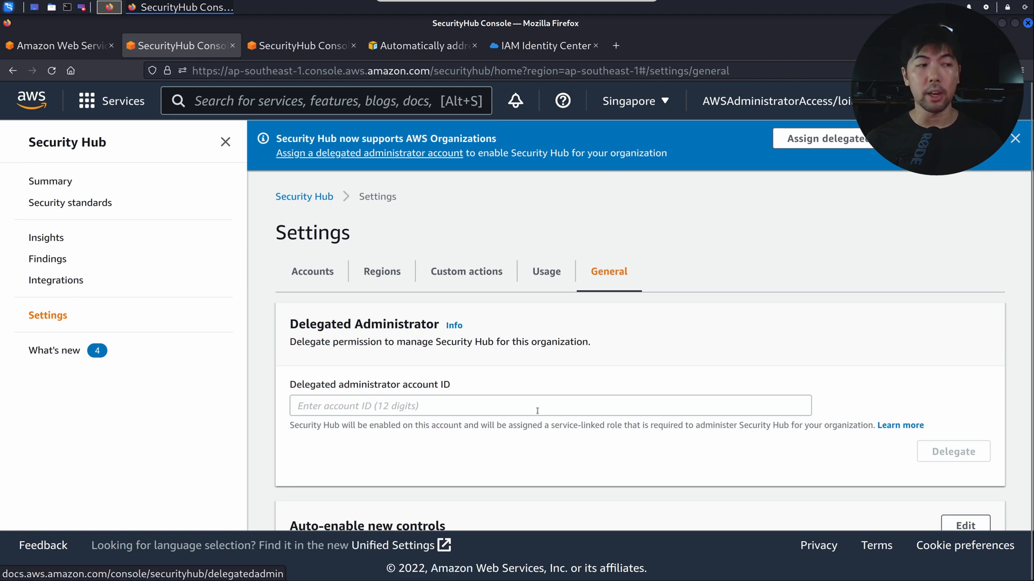
pyautogui.click(496, 404)
pyautogui.hotkey('ctrl', 'v')
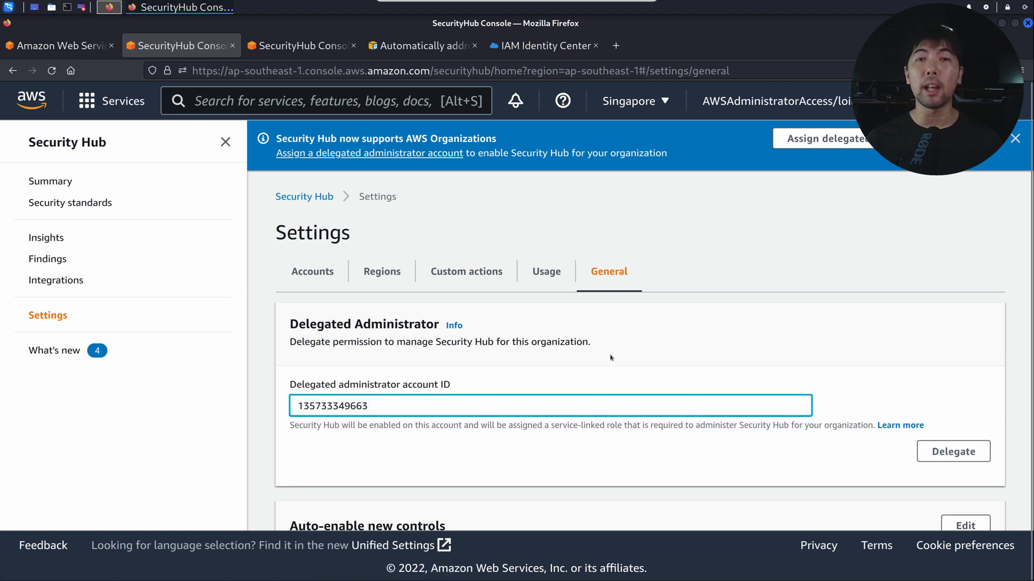
pyautogui.click(964, 455)
# Open the management console for the Audit account from the AWS access portal using AWSAdministratorAccess.
pyautogui.tripleClick(357, 138)
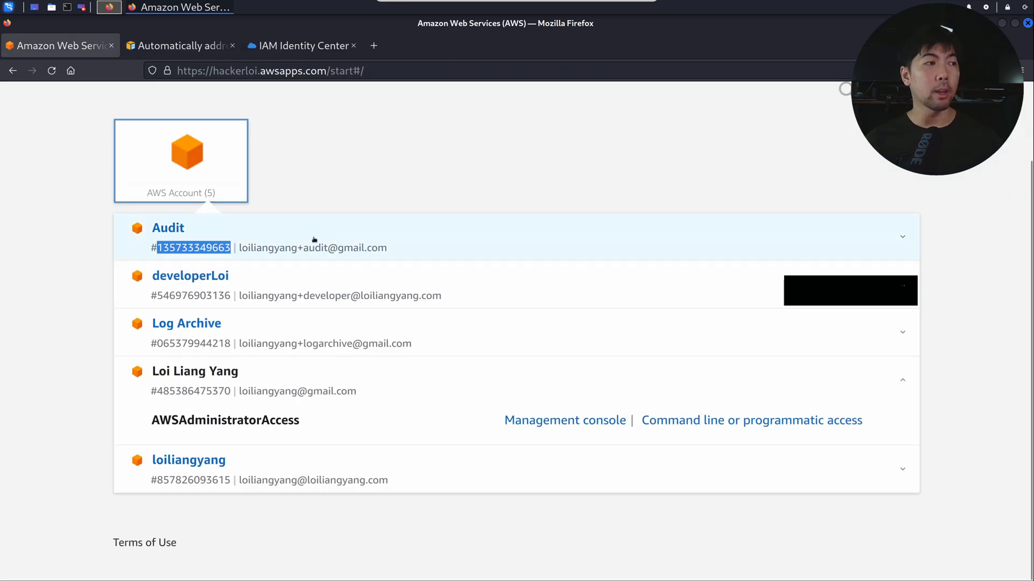
pyautogui.click(314, 240)
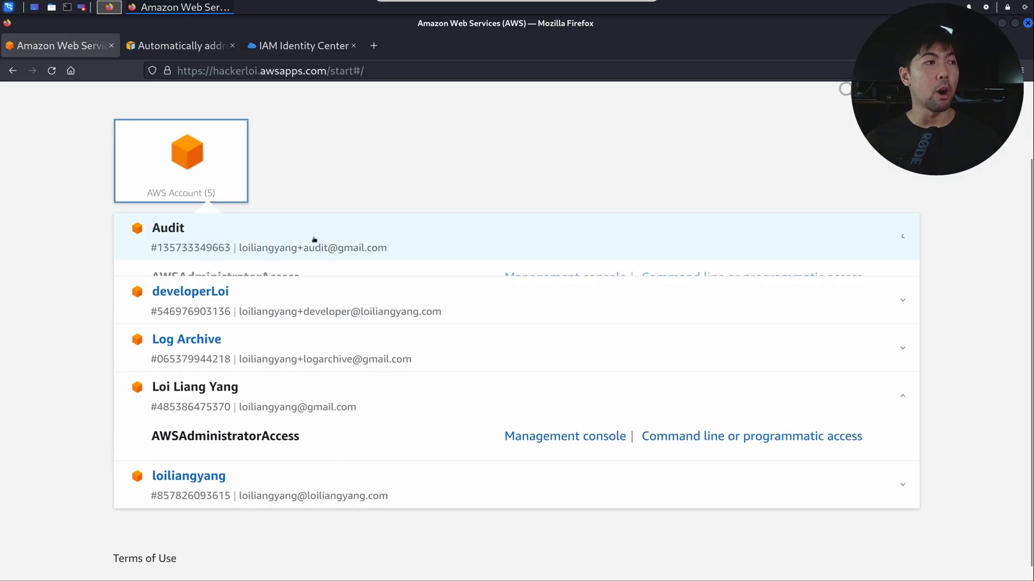
pyautogui.click(521, 277)
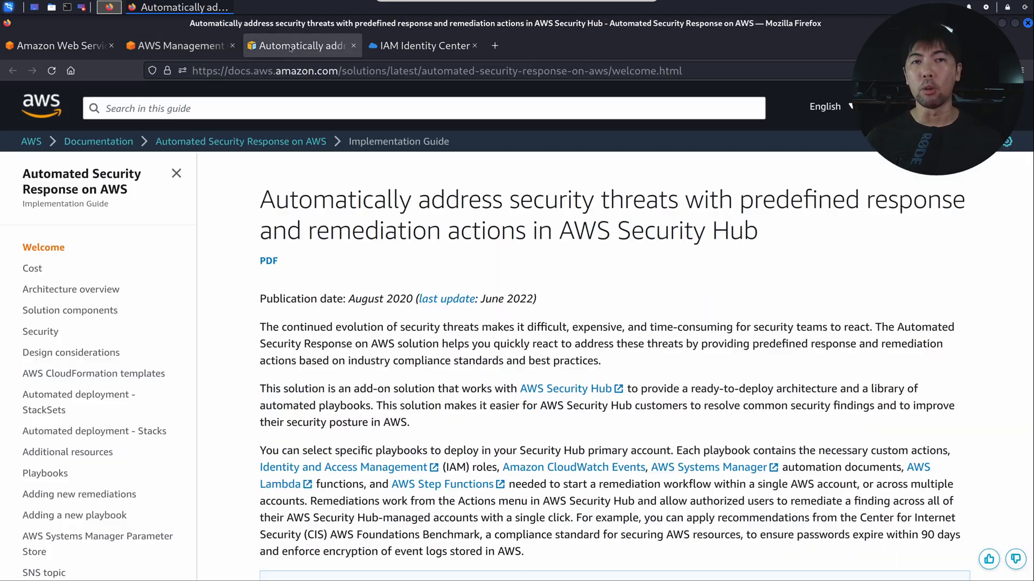
# Open the implementation guide's AWS CloudFormation templates page and review the core solution, member accounts and member roles templates.
pyautogui.click(295, 45)
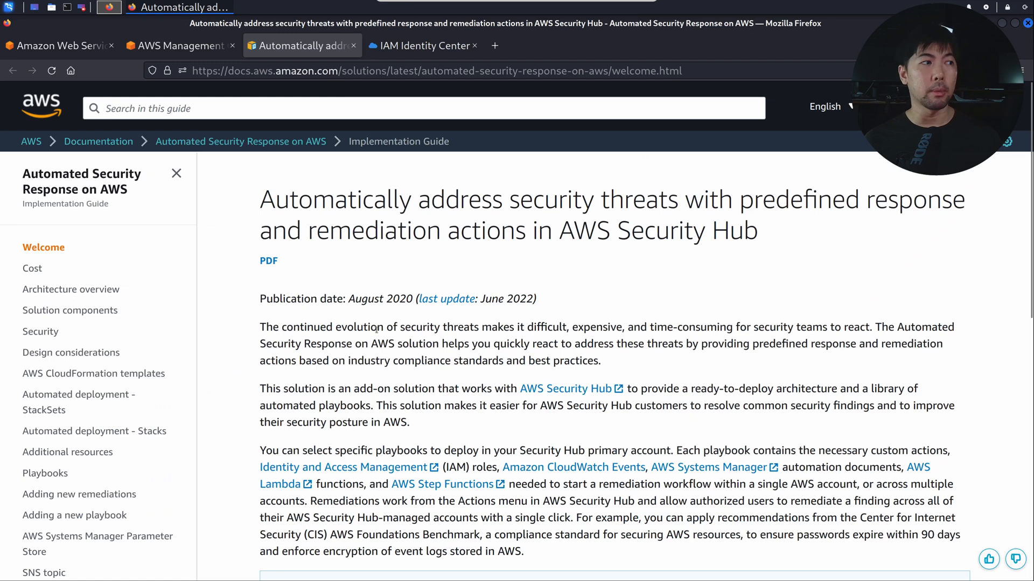
pyautogui.click(153, 373)
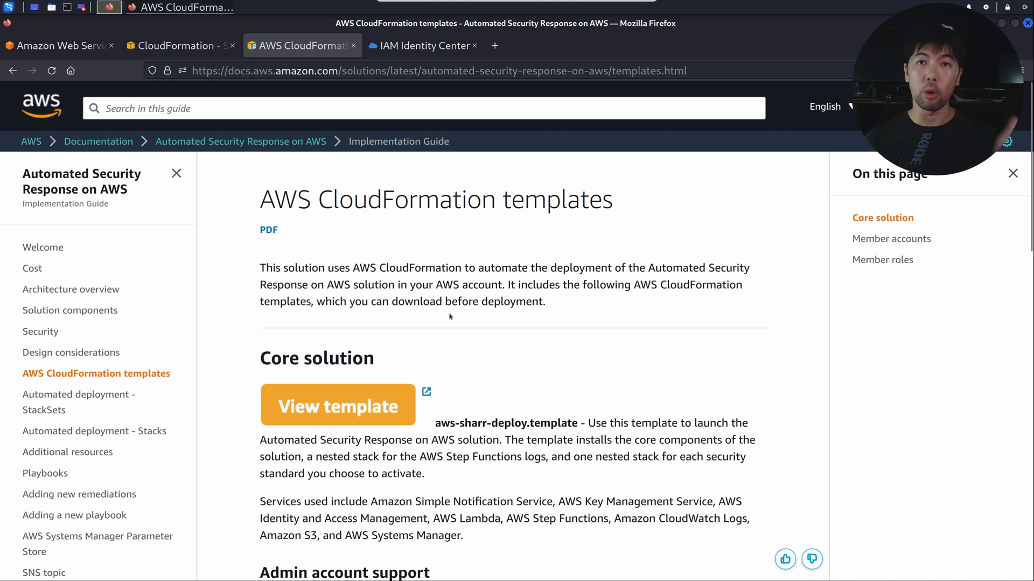
pyautogui.scroll(-6, 446, 315)
pyautogui.scroll(-3, 447, 315)
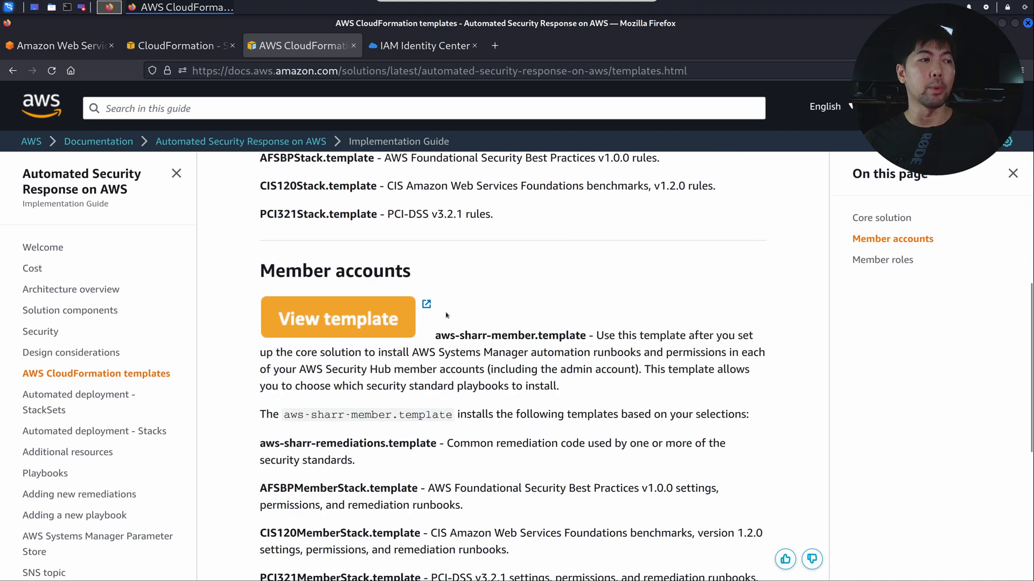
pyautogui.scroll(-6, 518, 300)
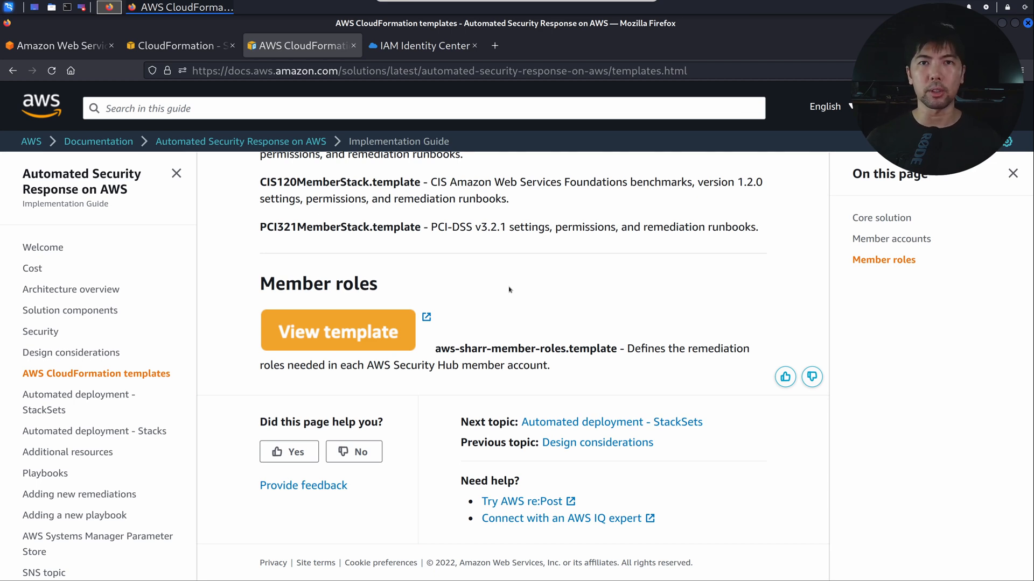
pyautogui.scroll(15, 611, 321)
# Download the core solution template aws-sharr-deploy.template into the AWSSHARR folder in the home directory.
pyautogui.click(340, 372)
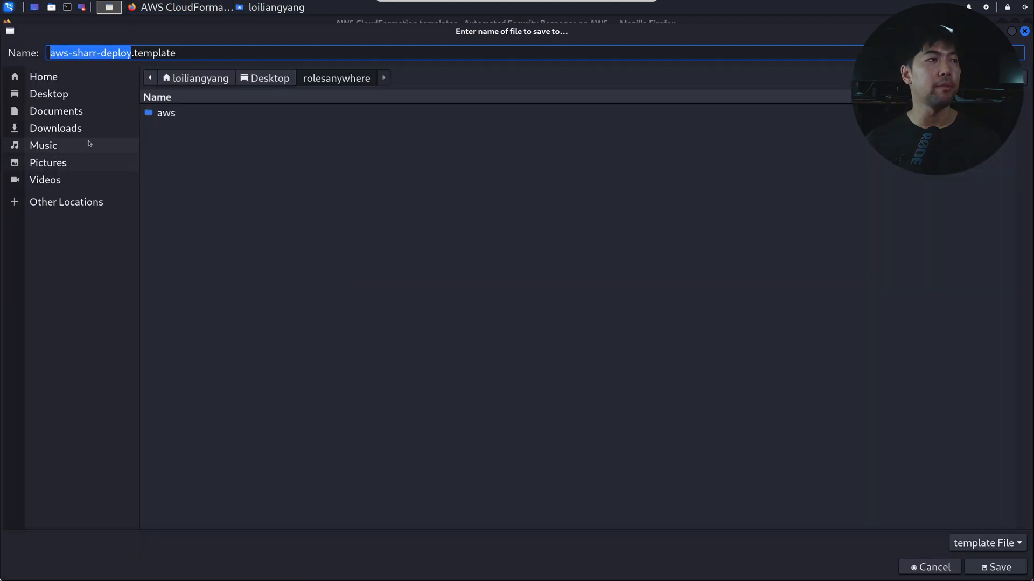
pyautogui.click(77, 112)
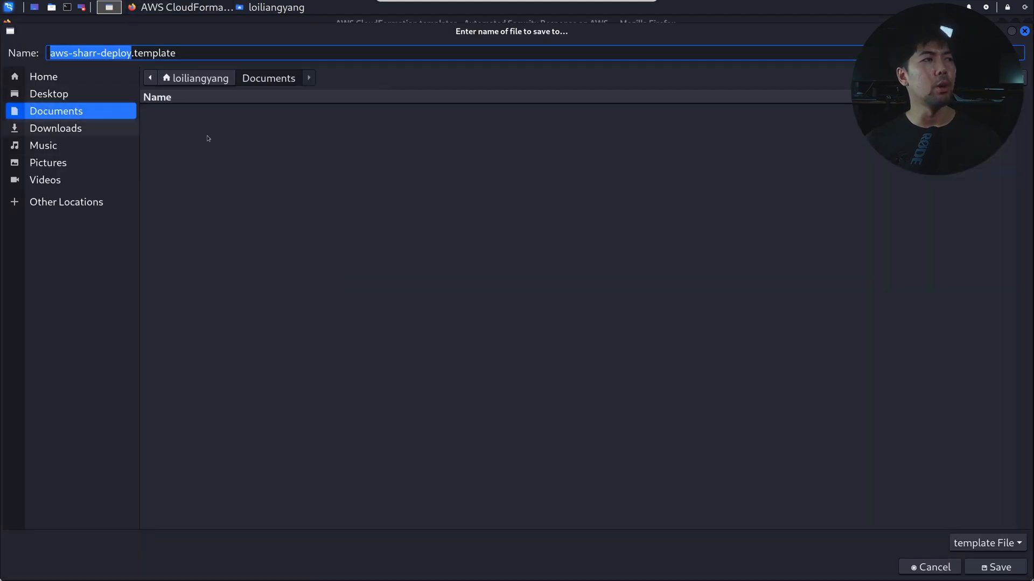
pyautogui.click(200, 78)
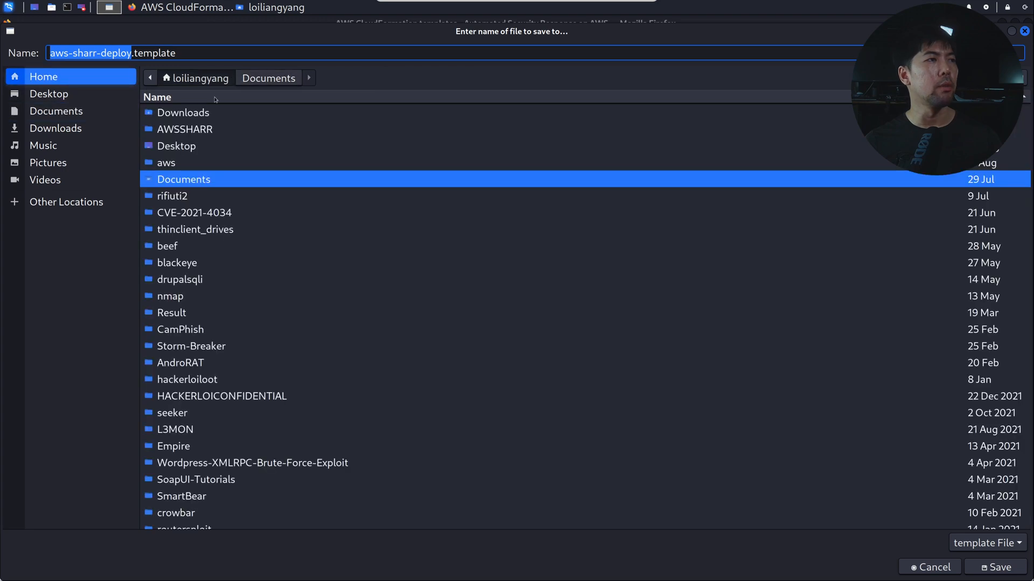
pyautogui.doubleClick(253, 131)
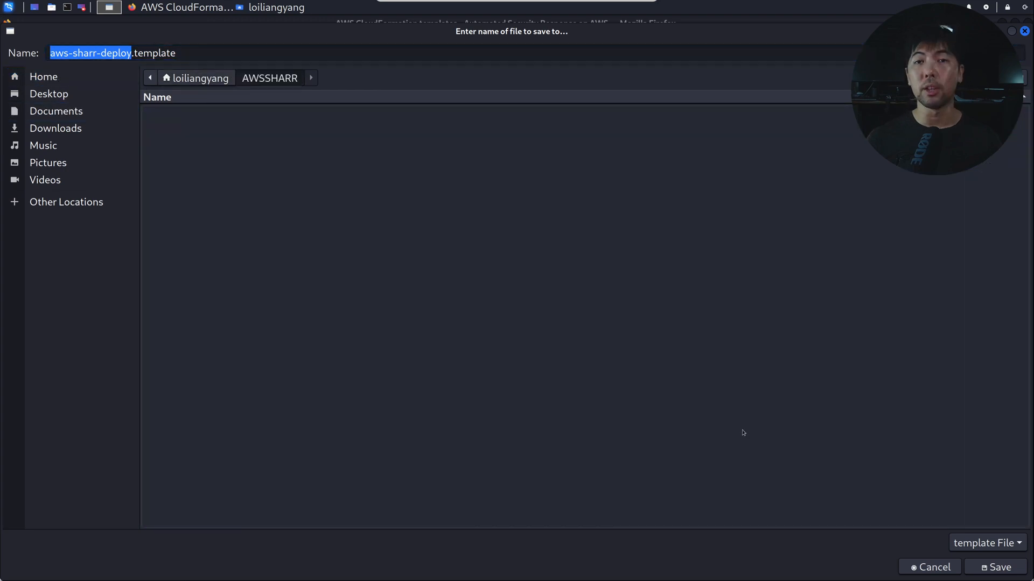
pyautogui.click(995, 568)
# Download the member accounts template aws-sharr-member.template into the AWSSHARR folder.
pyautogui.scroll(-1, 510, 368)
pyautogui.scroll(-6, 510, 368)
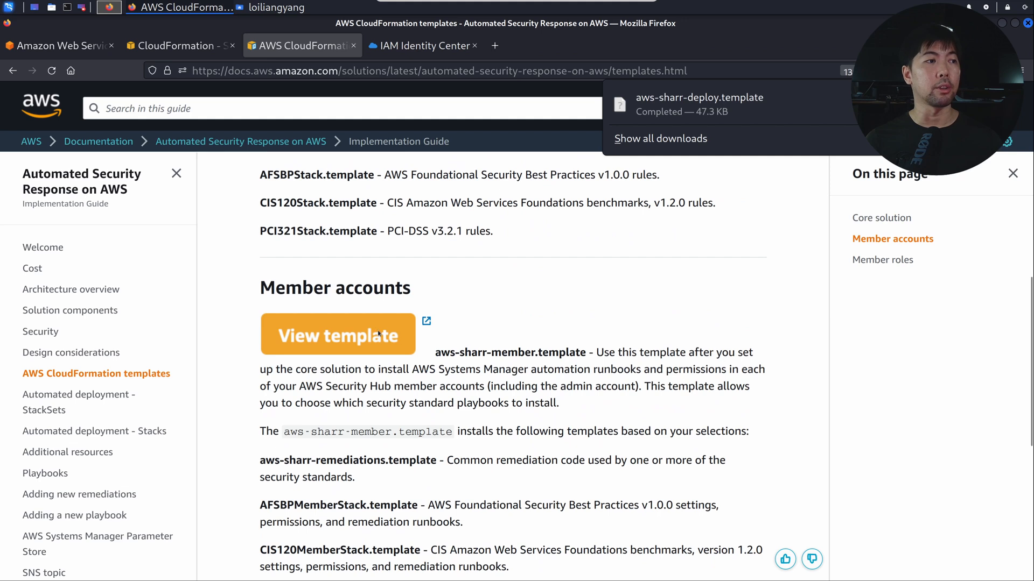
pyautogui.click(370, 333)
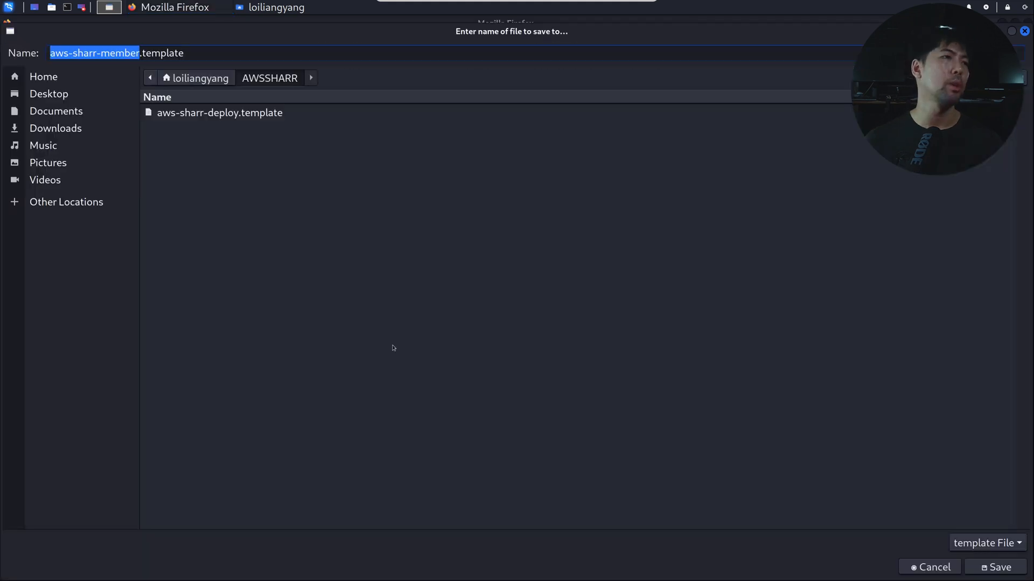
pyautogui.click(971, 573)
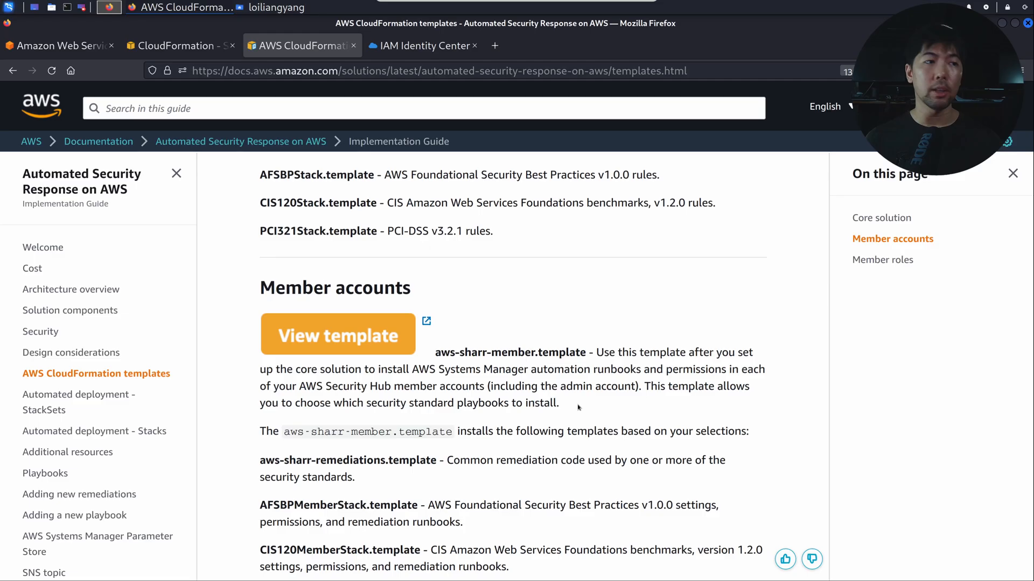
# Download the member roles template aws-sharr-member-roles.template and check it among the browser's downloads.
pyautogui.scroll(-7, 532, 351)
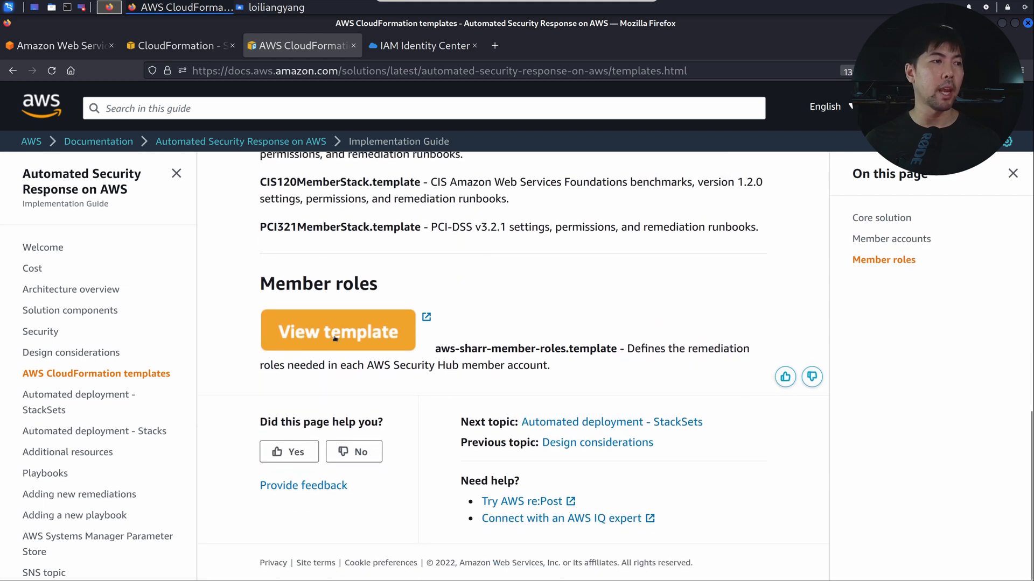
pyautogui.click(334, 332)
pyautogui.click(1012, 568)
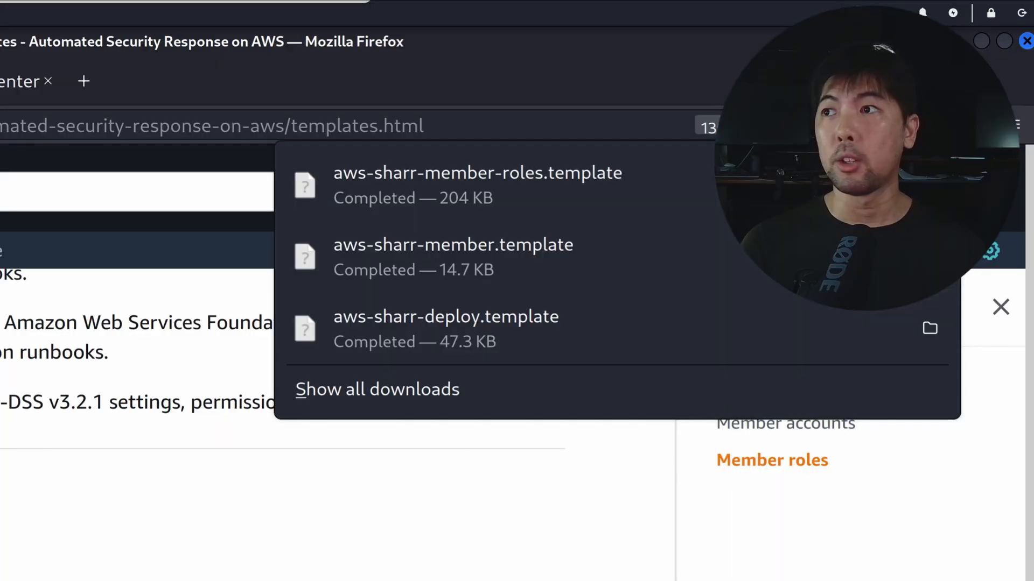
pyautogui.moveTo(646, 103)
pyautogui.mouseDown()
pyautogui.moveTo(470, 473)
pyautogui.moveTo(590, 102)
pyautogui.mouseUp()
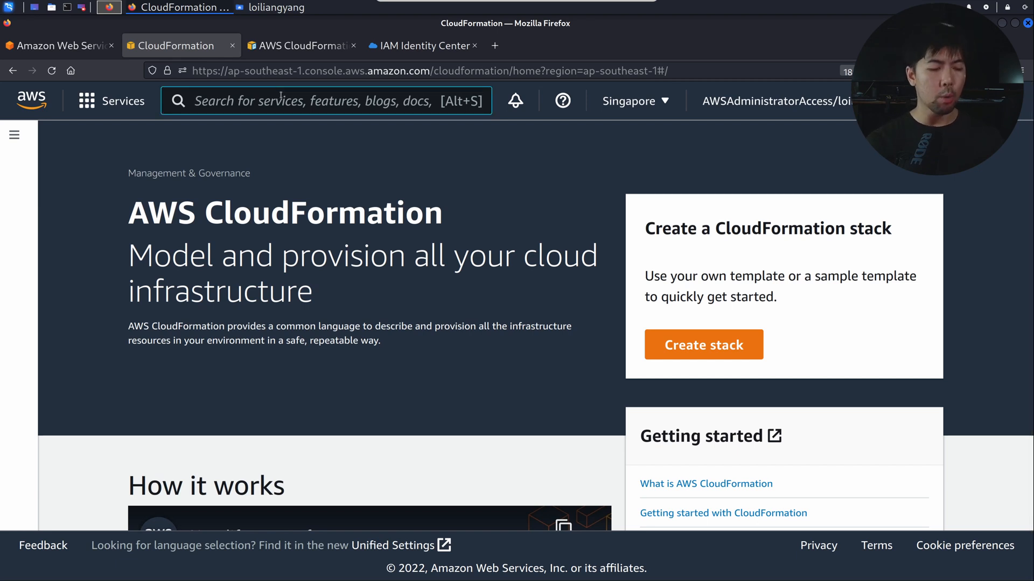
# Open the CloudFormation stacks list and start creating a stack with new resources (standard).
pyautogui.write('cloudform')
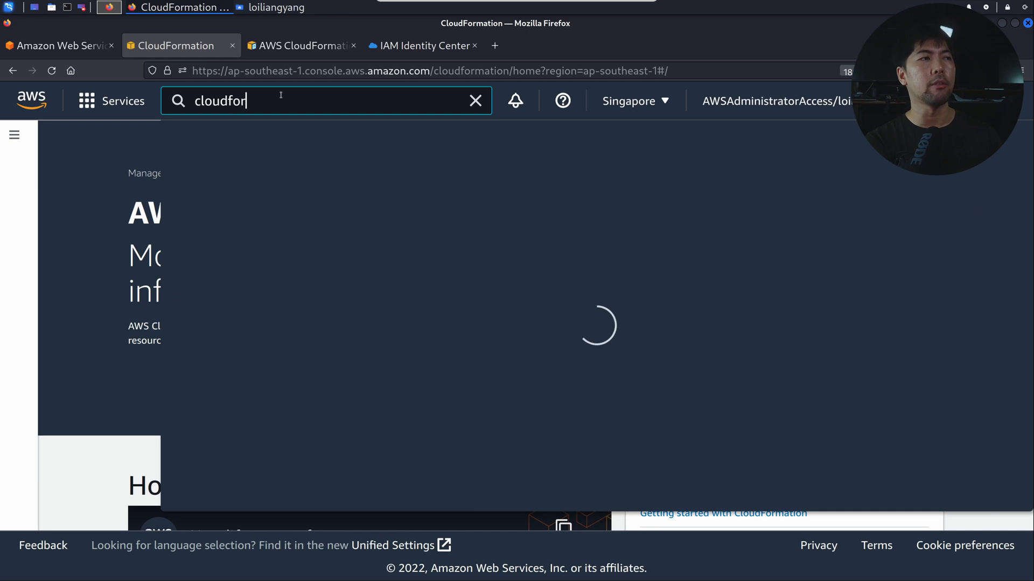
pyautogui.press('Return')
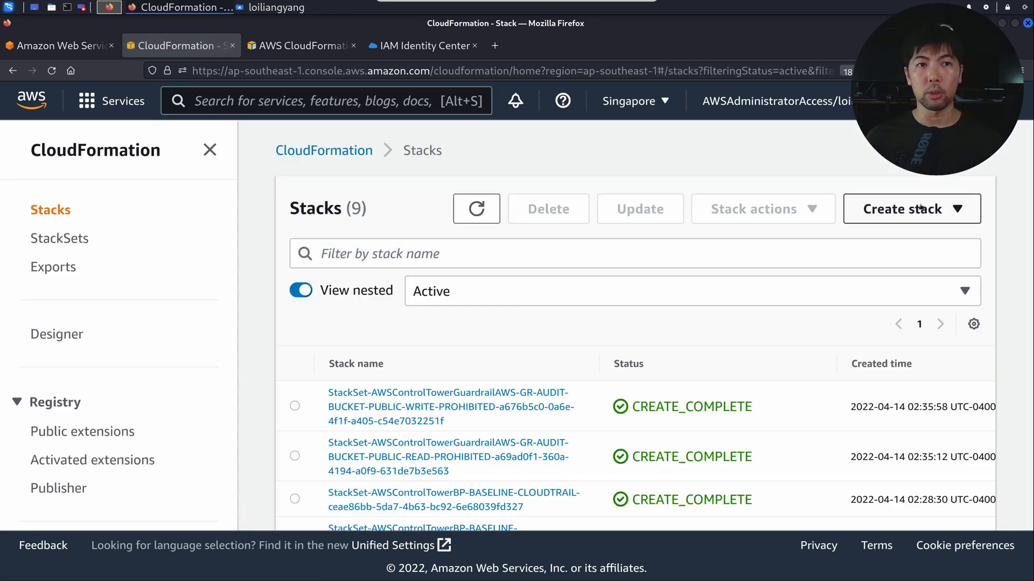
pyautogui.click(920, 208)
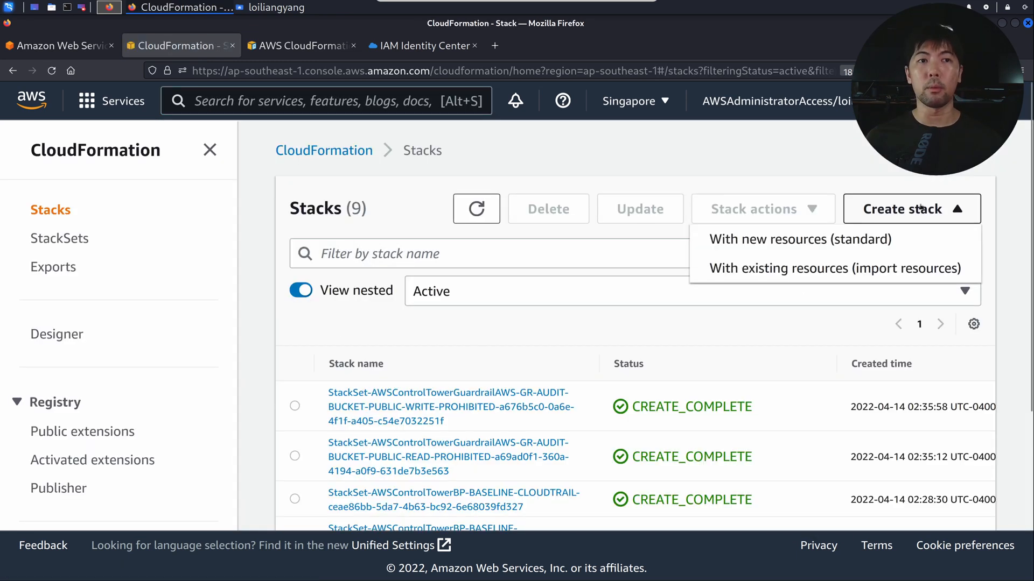
pyautogui.click(855, 245)
# Upload aws-sharr-deploy.template from the AWSSHARR folder in the home directory as the stack's template and continue to the stack details.
pyautogui.scroll(-5, 474, 323)
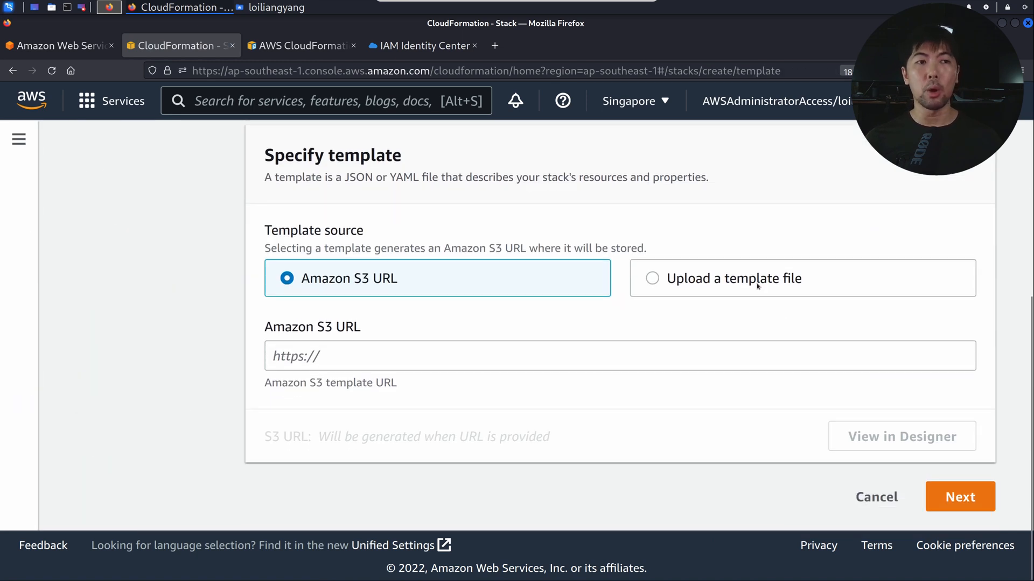
pyautogui.click(749, 283)
pyautogui.click(328, 356)
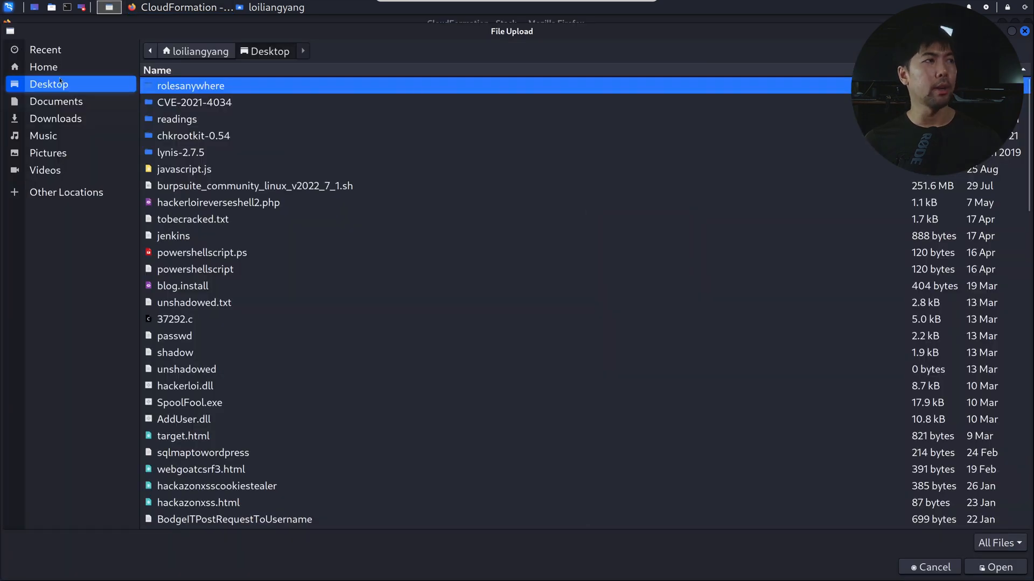
pyautogui.click(200, 50)
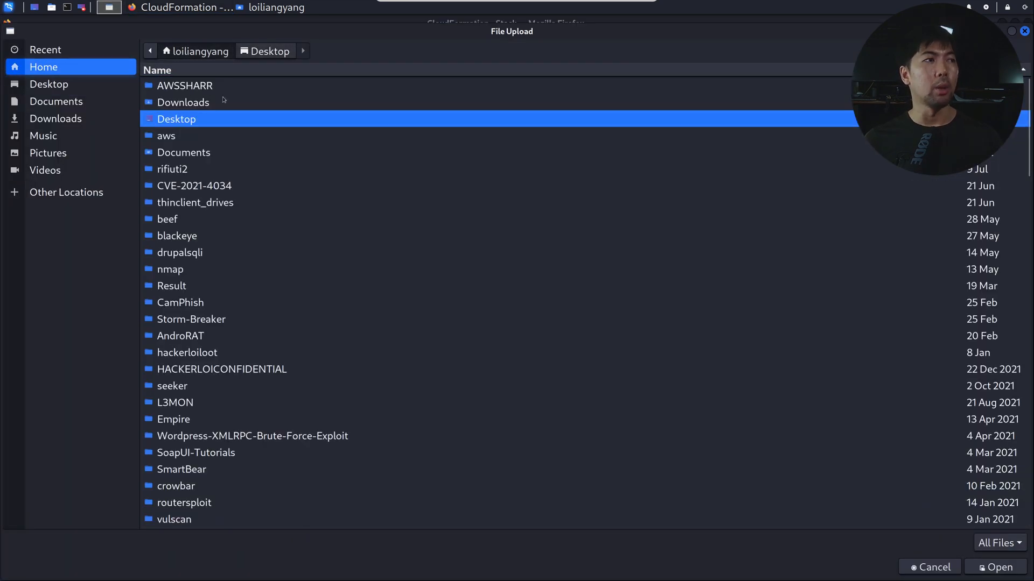
pyautogui.doubleClick(263, 88)
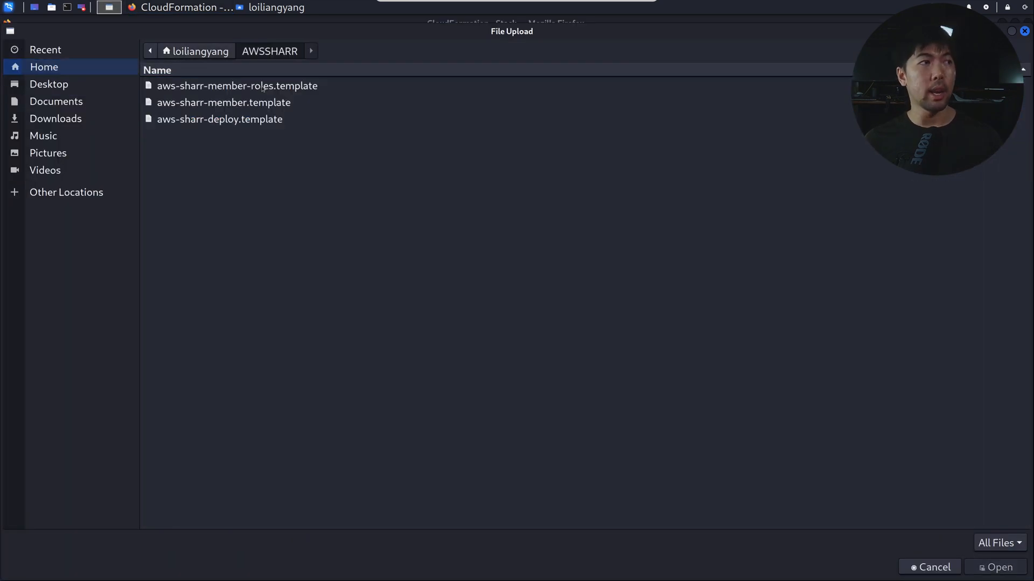
pyautogui.click(315, 122)
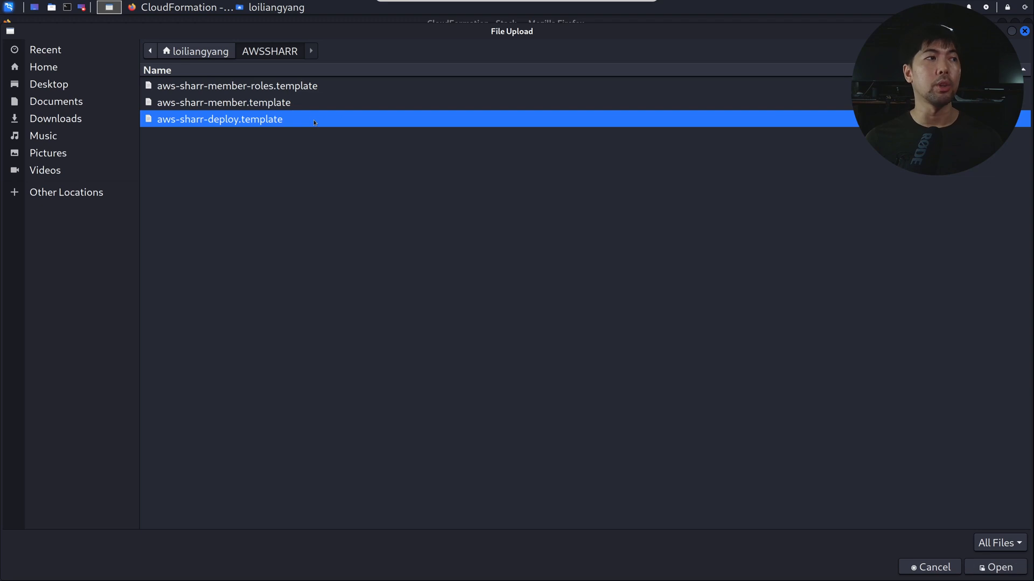
pyautogui.press('Return')
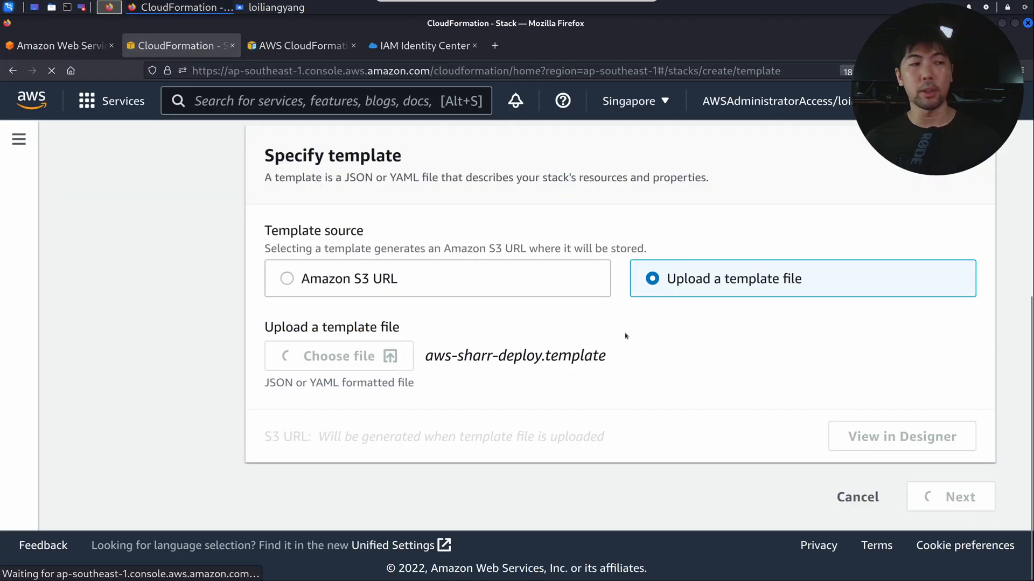
pyautogui.scroll(-1, 705, 371)
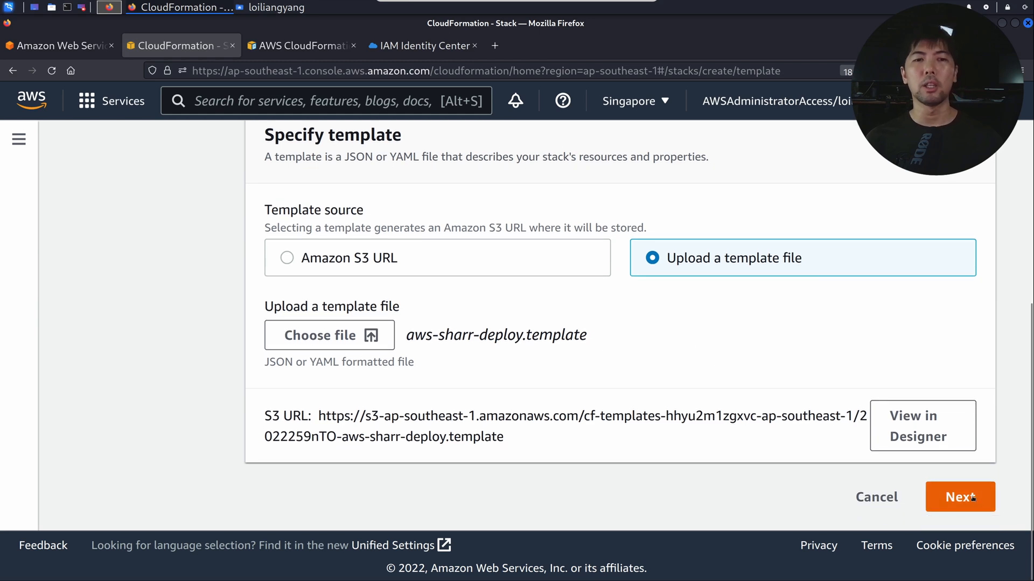
pyautogui.click(955, 493)
# Name the stack aws-sharr-admin, leaving all three security standard playbooks at yes and ReuseOrchestratorLogGroup at no, and continue to the stack options.
pyautogui.click(432, 237)
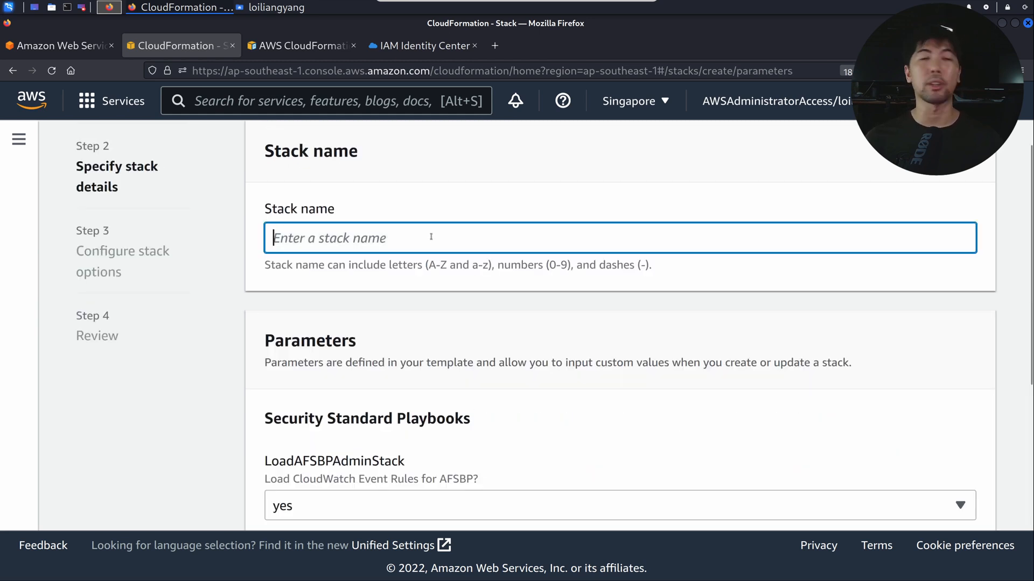
pyautogui.write('aws-sharr-admin')
pyautogui.scroll(-1, 550, 293)
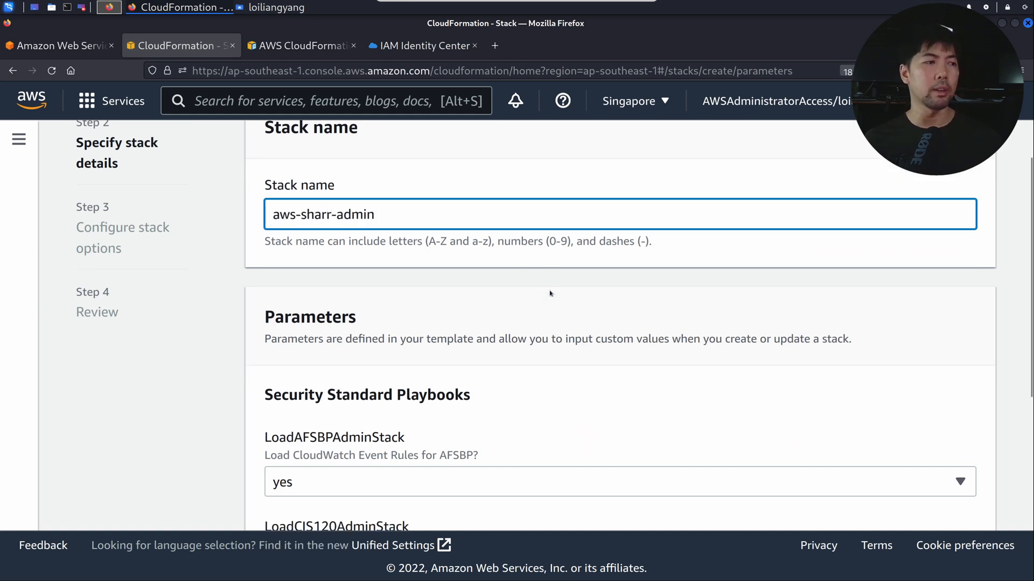
pyautogui.scroll(-4, 550, 293)
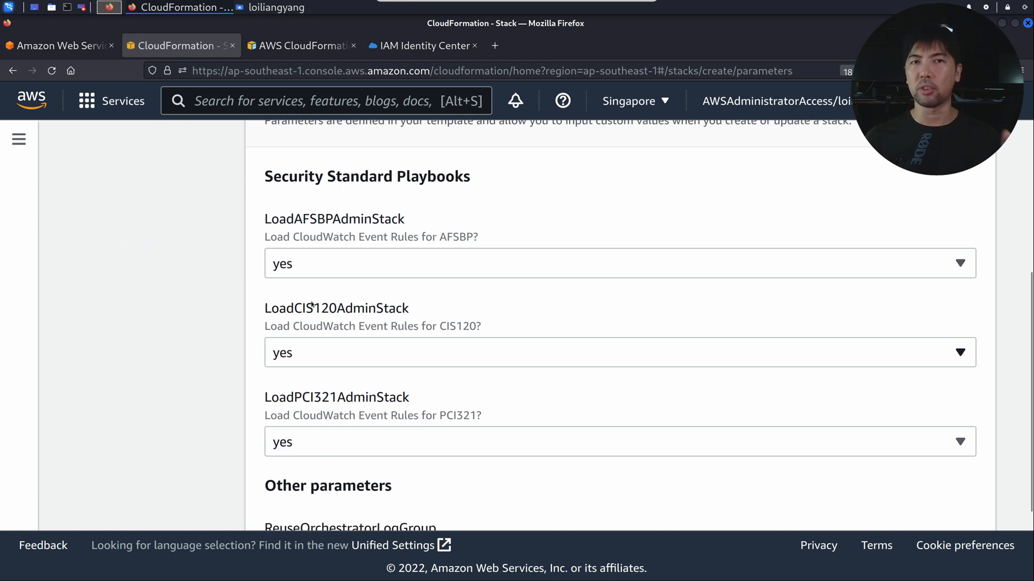
pyautogui.scroll(-3, 382, 302)
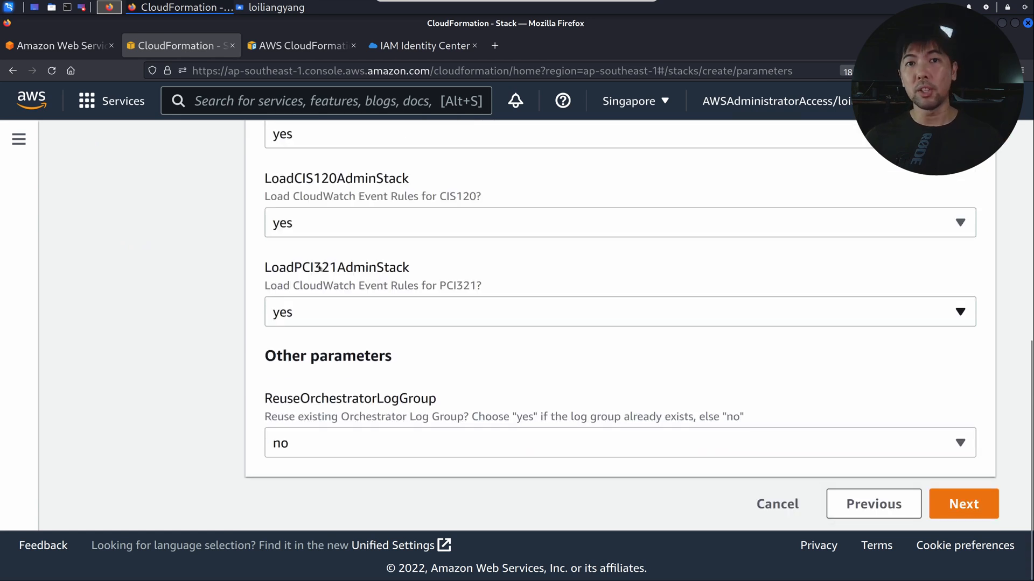
pyautogui.click(963, 506)
# Accept the default tags, permissions, failure and advanced options for the aws-sharr-admin stack and continue to its review.
pyautogui.scroll(5, 694, 359)
pyautogui.scroll(3, 678, 345)
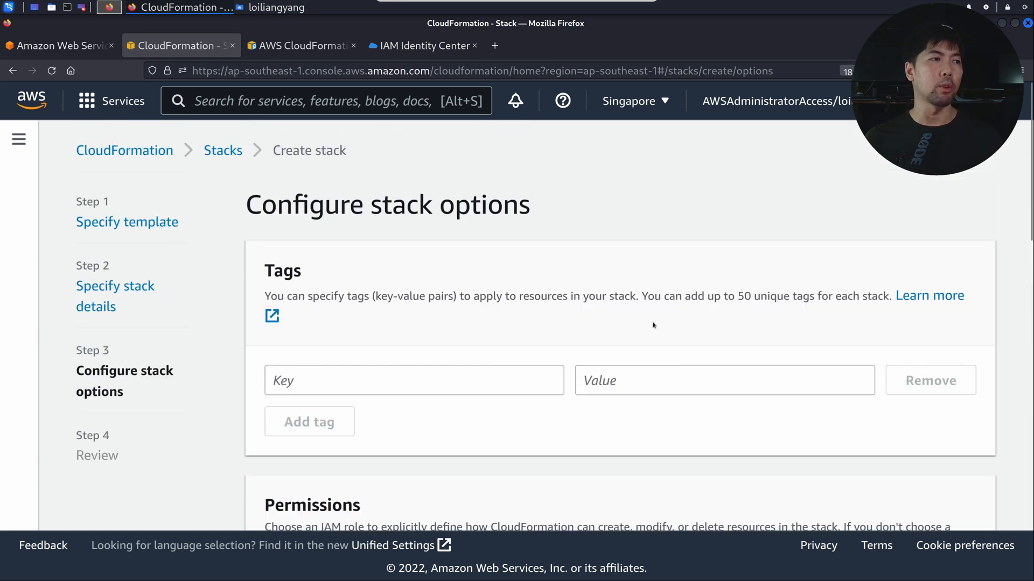
pyautogui.scroll(-5, 462, 215)
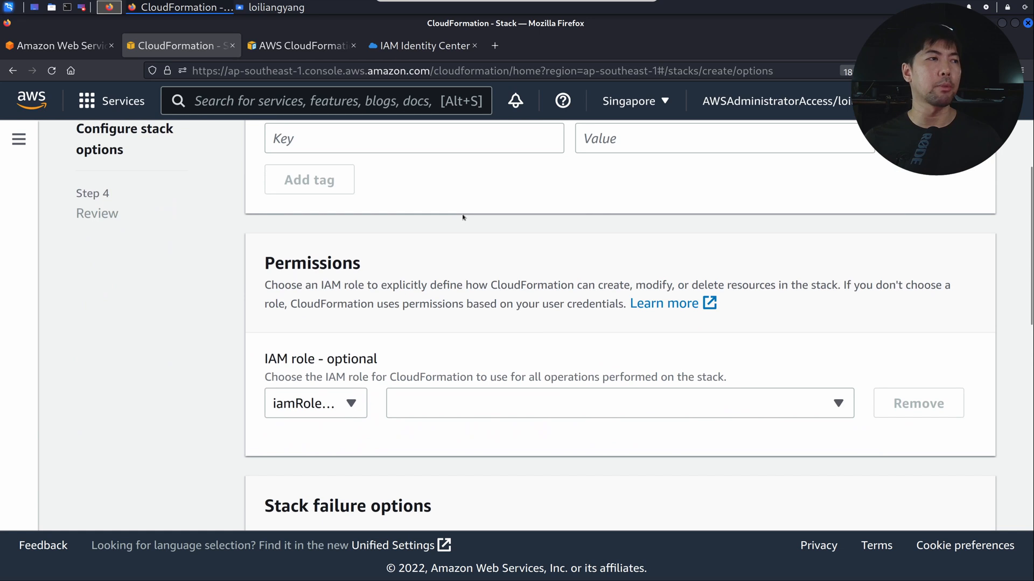
pyautogui.scroll(-5, 484, 226)
pyautogui.scroll(-5, 501, 296)
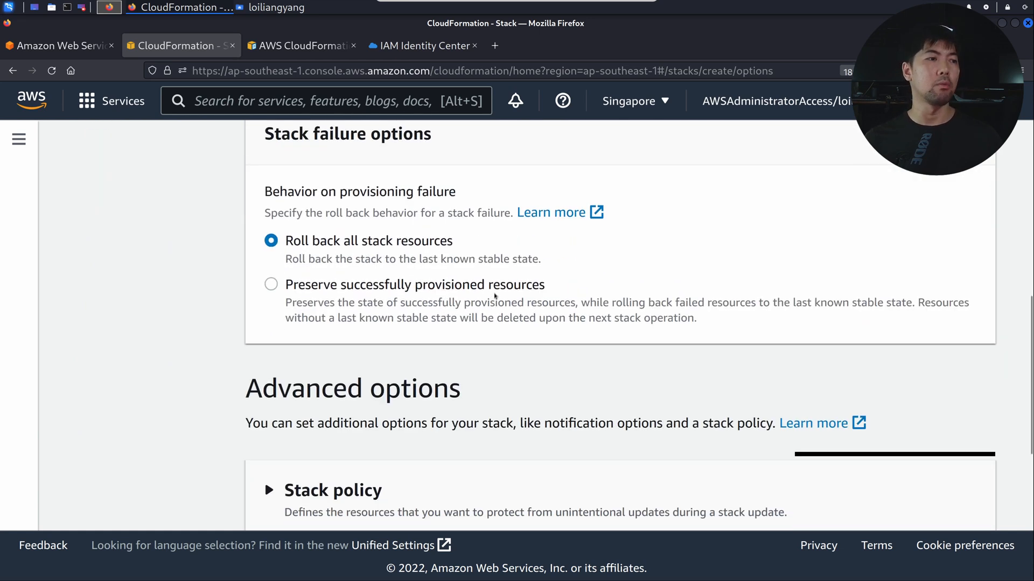
pyautogui.scroll(-5, 490, 285)
pyautogui.scroll(-1, 655, 369)
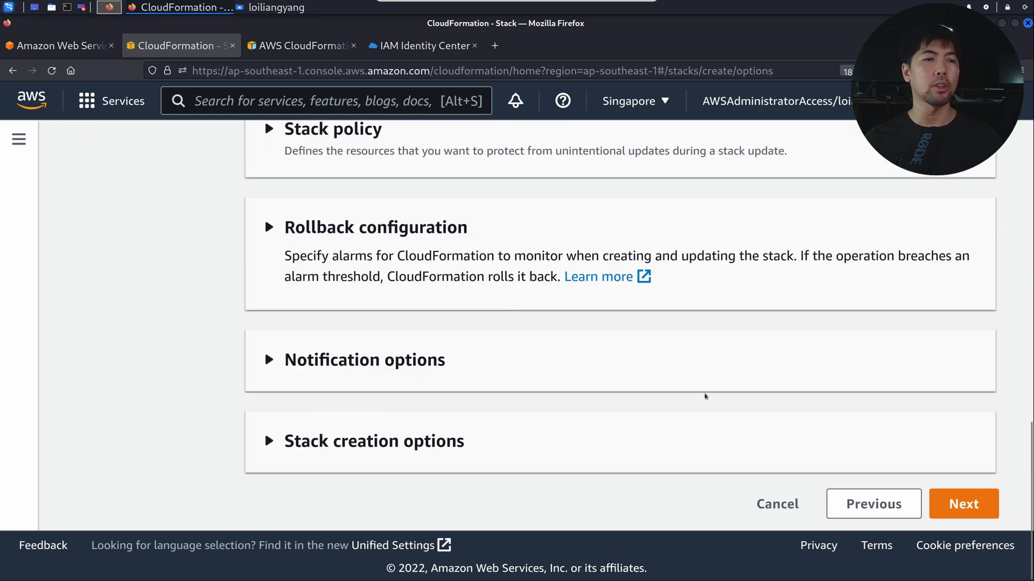
pyautogui.click(984, 518)
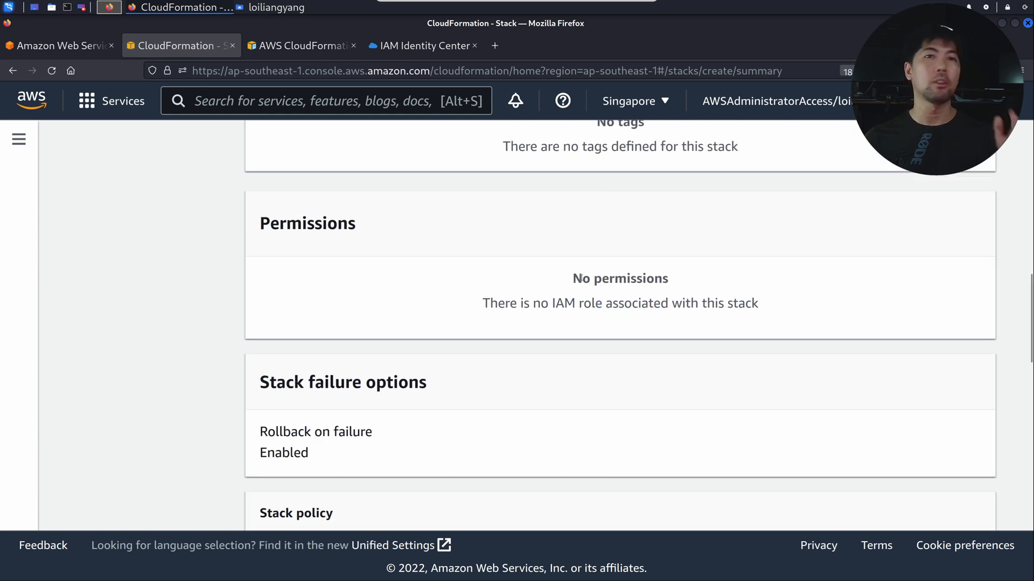
# Acknowledge the creation of IAM resources with custom names and CAPABILITY_AUTO_EXPAND, and create the aws-sharr-admin stack.
pyautogui.scroll(-5, 580, 277)
pyautogui.scroll(-10, 579, 277)
pyautogui.click(371, 388)
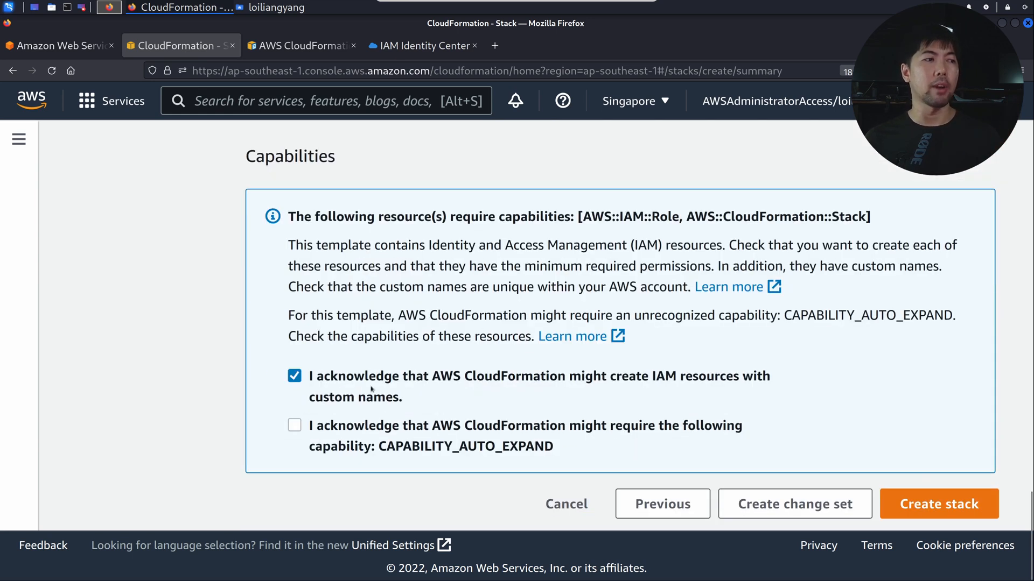
pyautogui.click(380, 427)
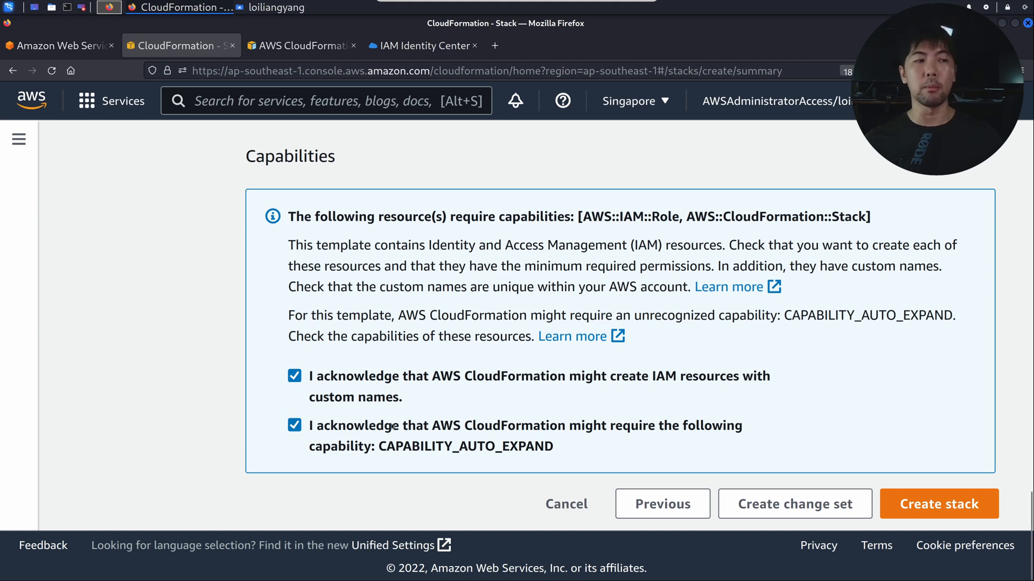
pyautogui.click(938, 506)
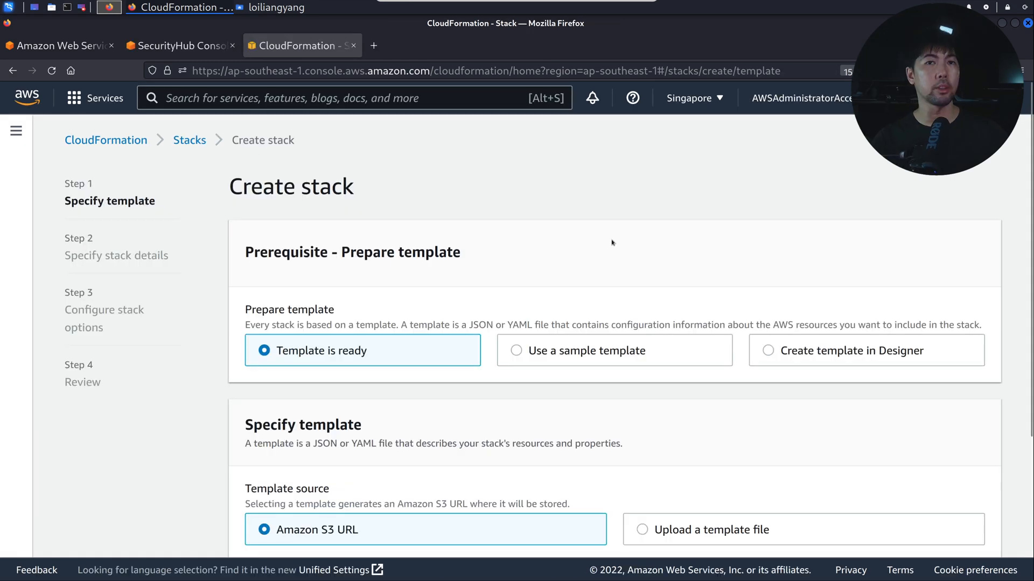
# Upload aws-sharr-member-roles.template as the template for the new stack and continue to the stack details.
pyautogui.scroll(-3, 630, 258)
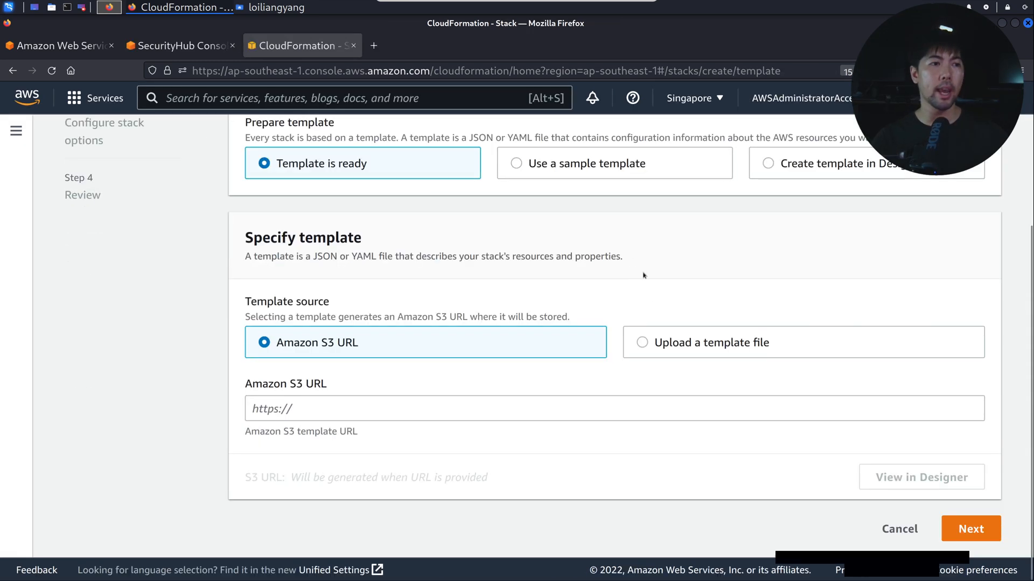
pyautogui.click(642, 343)
pyautogui.click(336, 408)
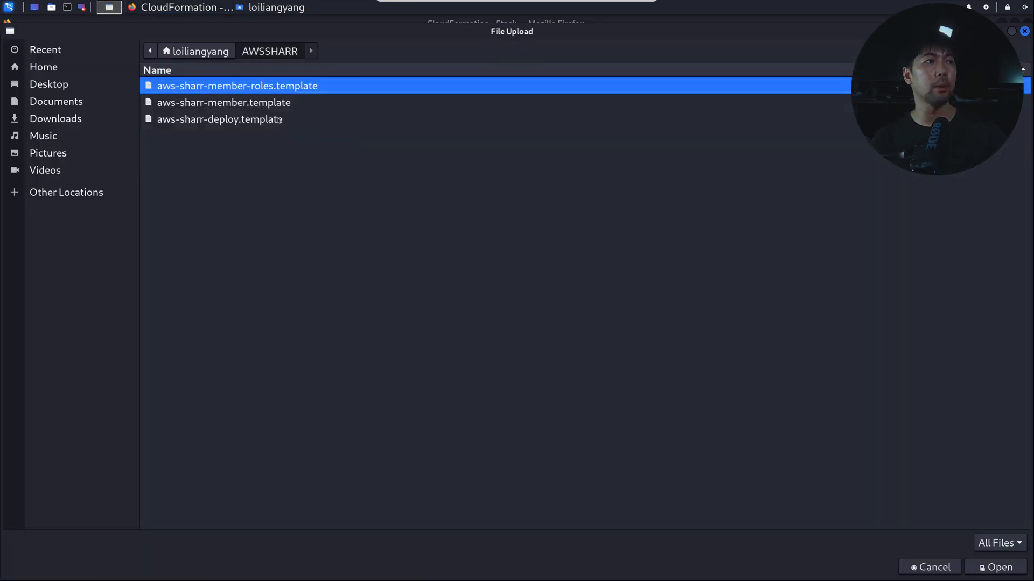
pyautogui.click(995, 567)
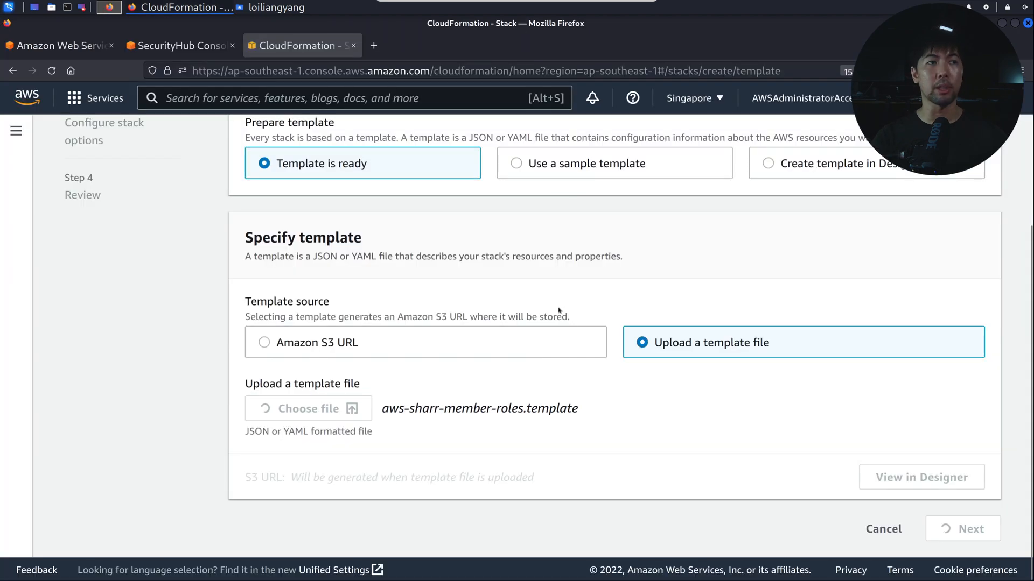
pyautogui.click(973, 546)
# Name the stack aws-sharr-member-roles, paste the copied admin account number into SecHubAdminAccount, and continue to the stack options.
pyautogui.click(378, 308)
pyautogui.write('aws-shar')
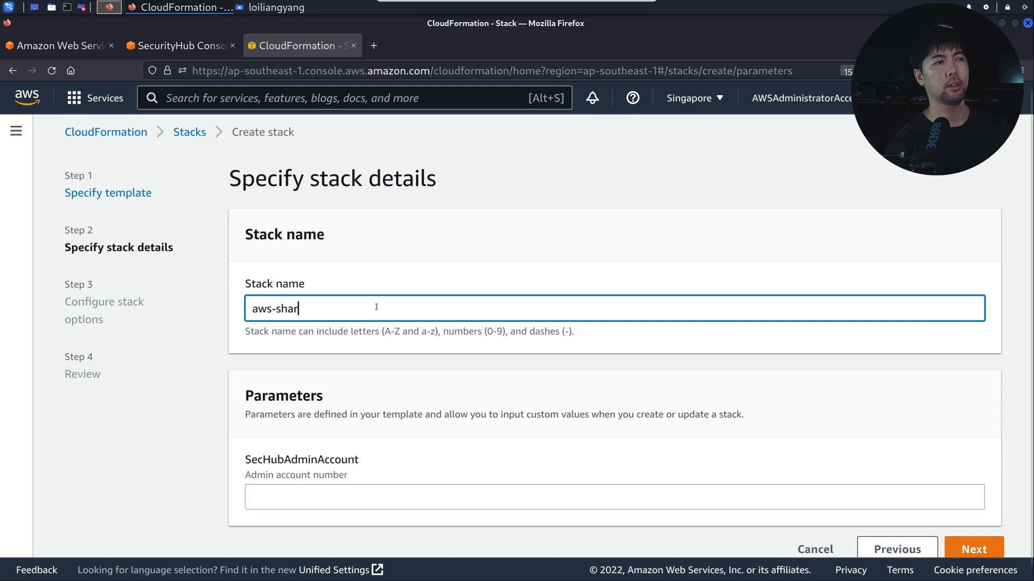
pyautogui.write('r-member-roles')
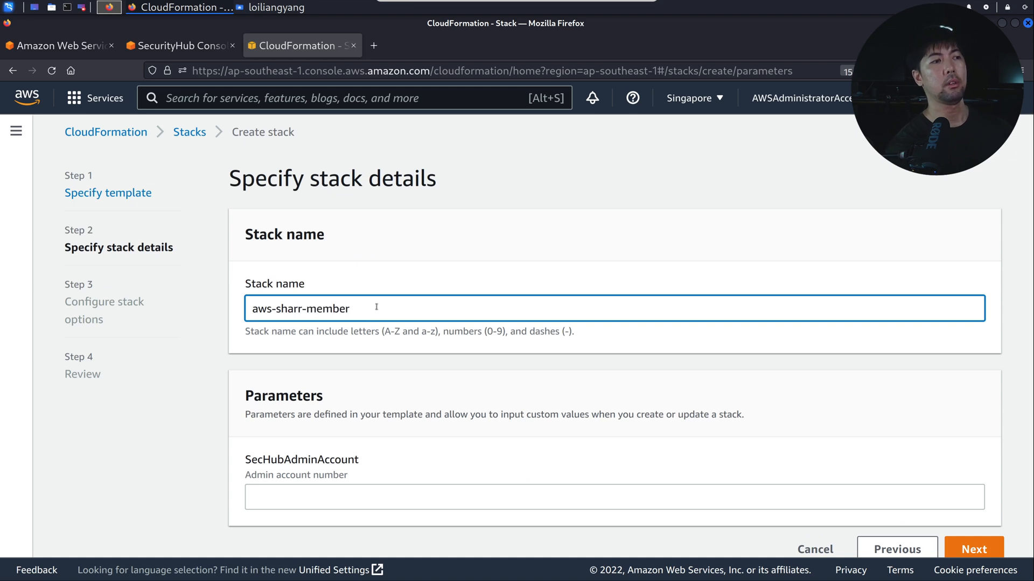
pyautogui.click(901, 100)
pyautogui.click(912, 141)
pyautogui.click(496, 495)
pyautogui.hotkey('ctrl', 'v')
pyautogui.click(974, 549)
# Accept the default stack options, acknowledge the creation of IAM resources with custom names, and create the member roles stack.
pyautogui.scroll(-10, 834, 442)
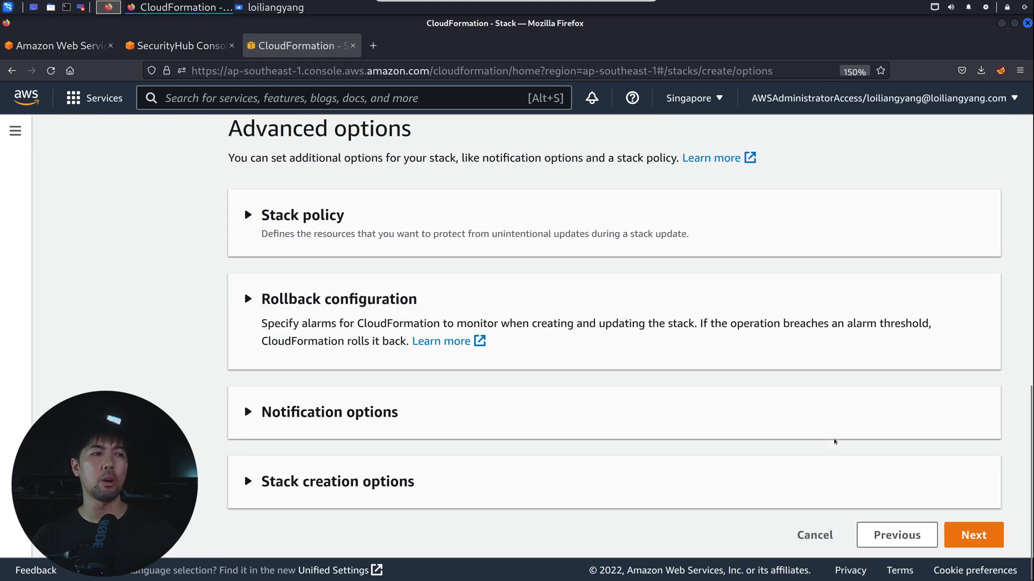
pyautogui.click(945, 525)
pyautogui.scroll(-15, 773, 427)
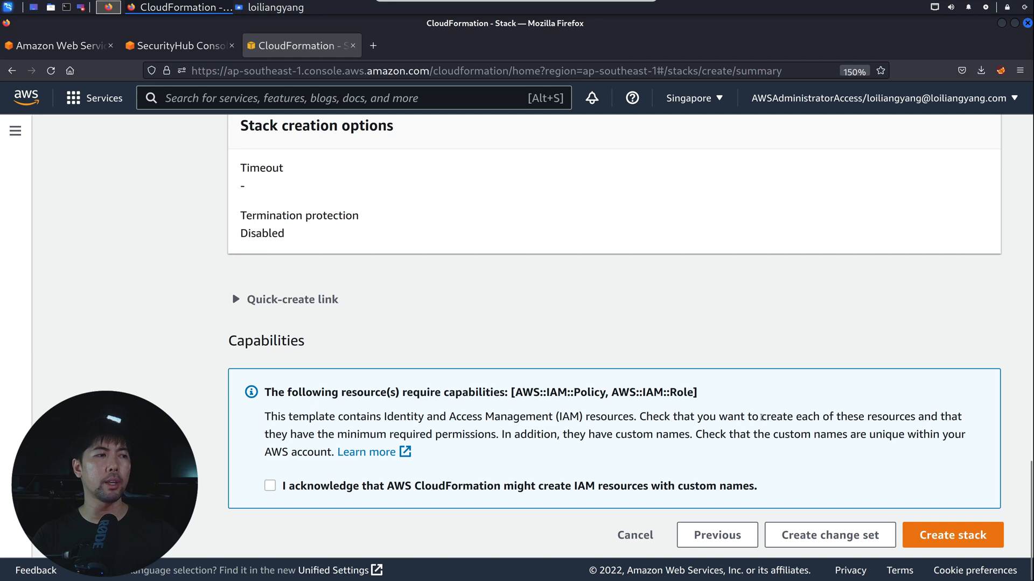
pyautogui.click(431, 518)
pyautogui.scroll(-1, 620, 457)
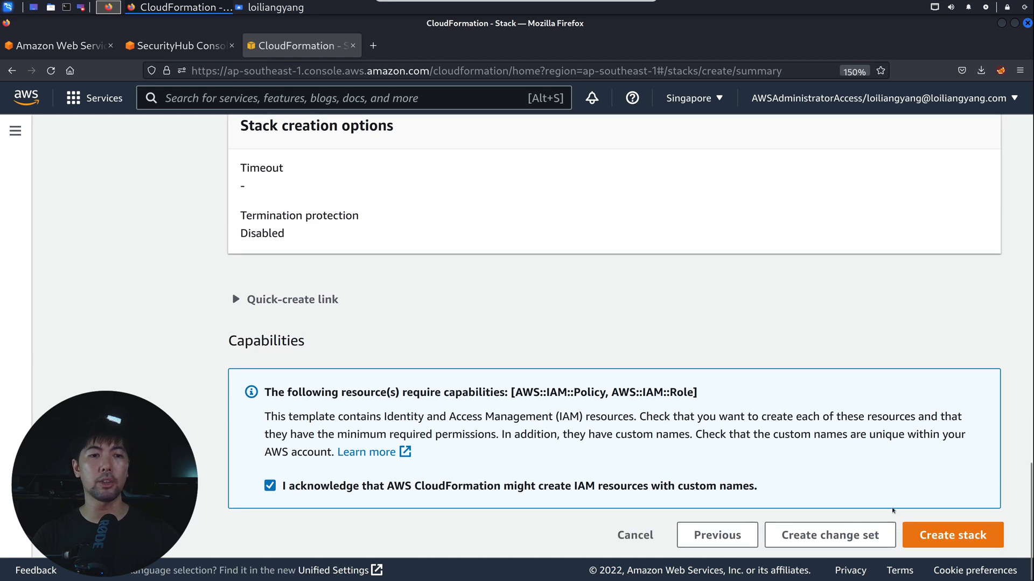
pyautogui.click(932, 542)
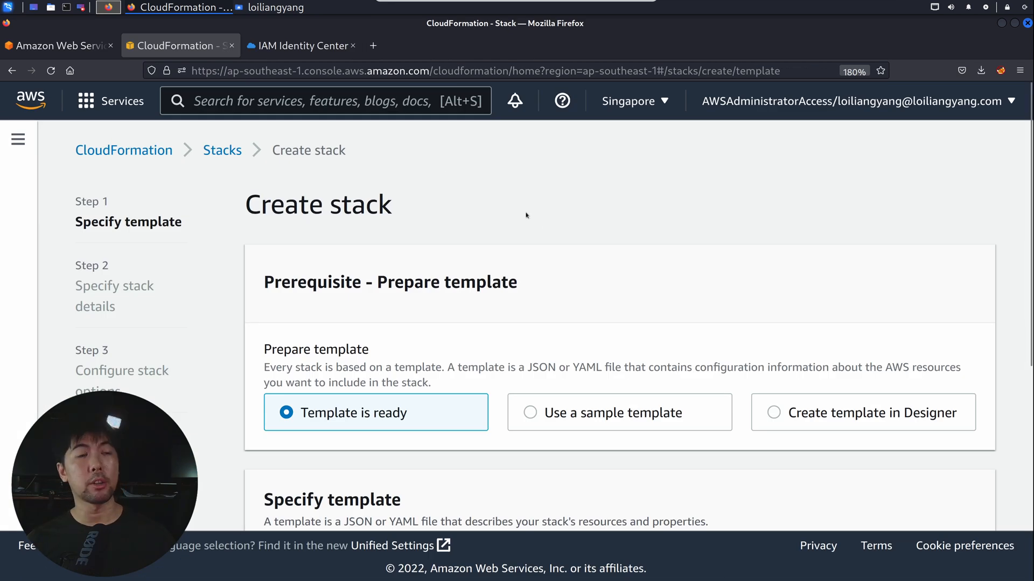
# Upload aws-sharr-member.template as the template for the new stack and continue to the stack details.
pyautogui.scroll(-6, 526, 215)
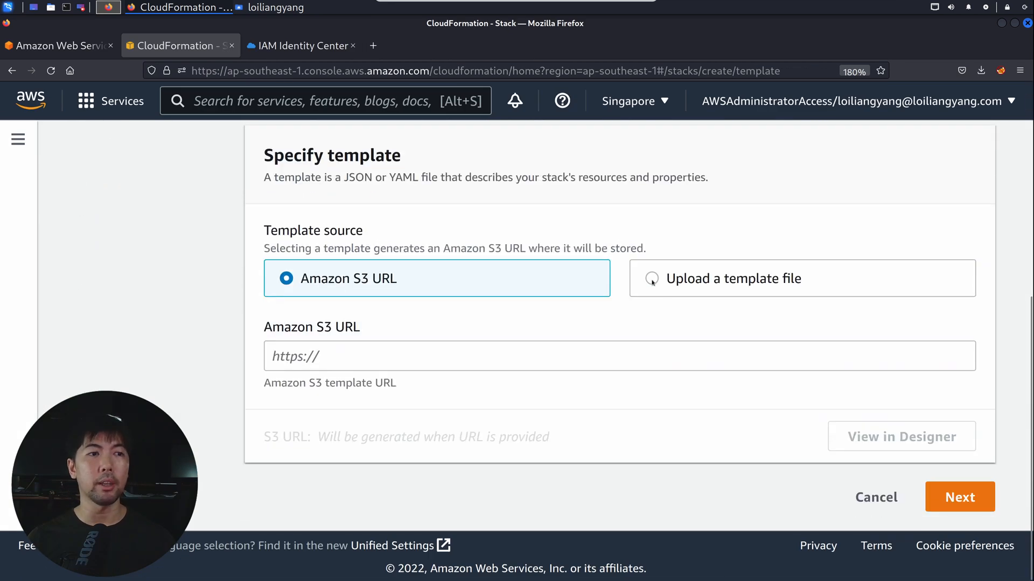
pyautogui.click(652, 280)
pyautogui.click(360, 370)
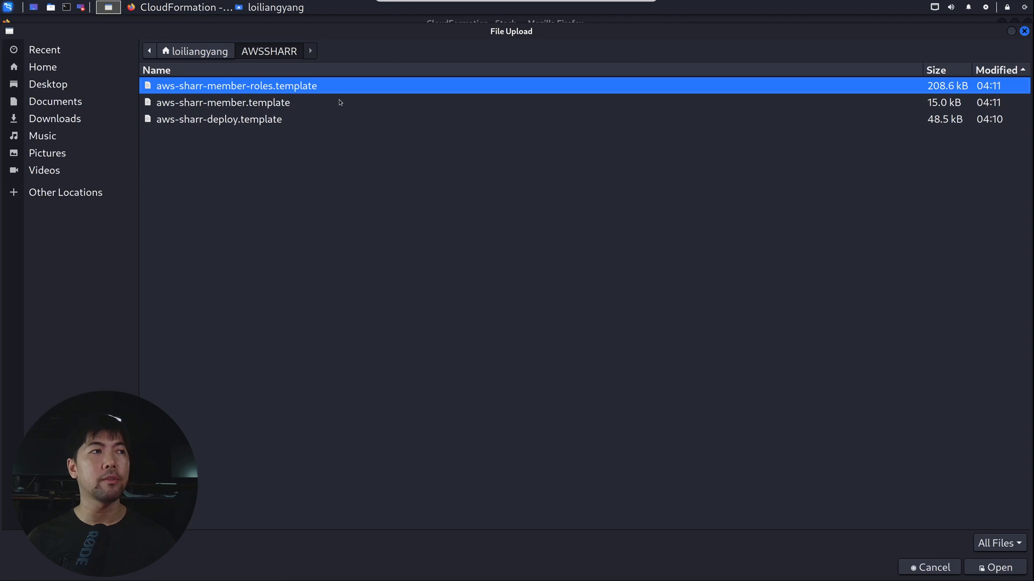
pyautogui.doubleClick(315, 106)
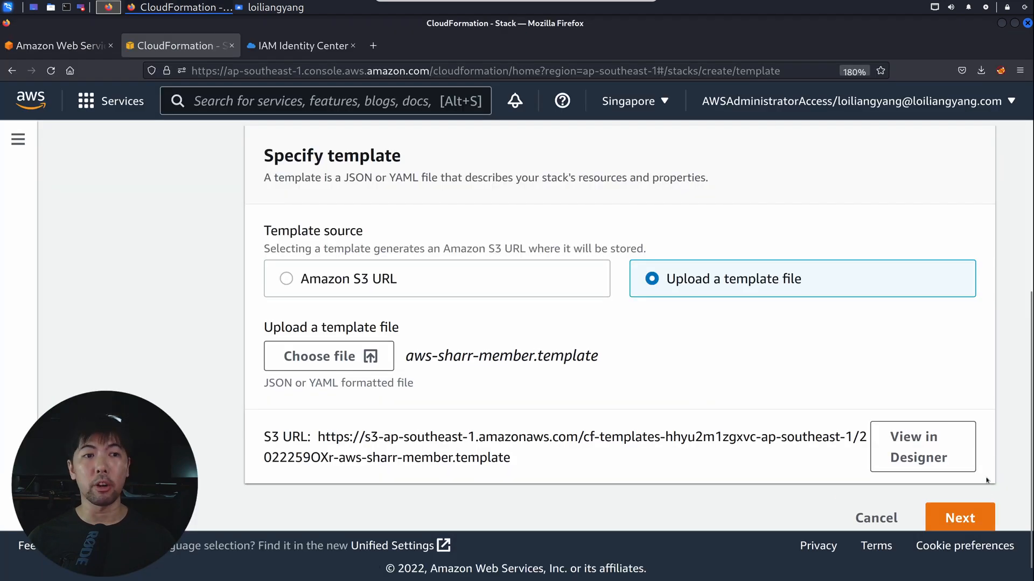
pyautogui.click(975, 517)
# Name the stack aws-sharr-member and set the LogGroup for metric filters and alarms to SHARR-Log-Group.
pyautogui.click(446, 238)
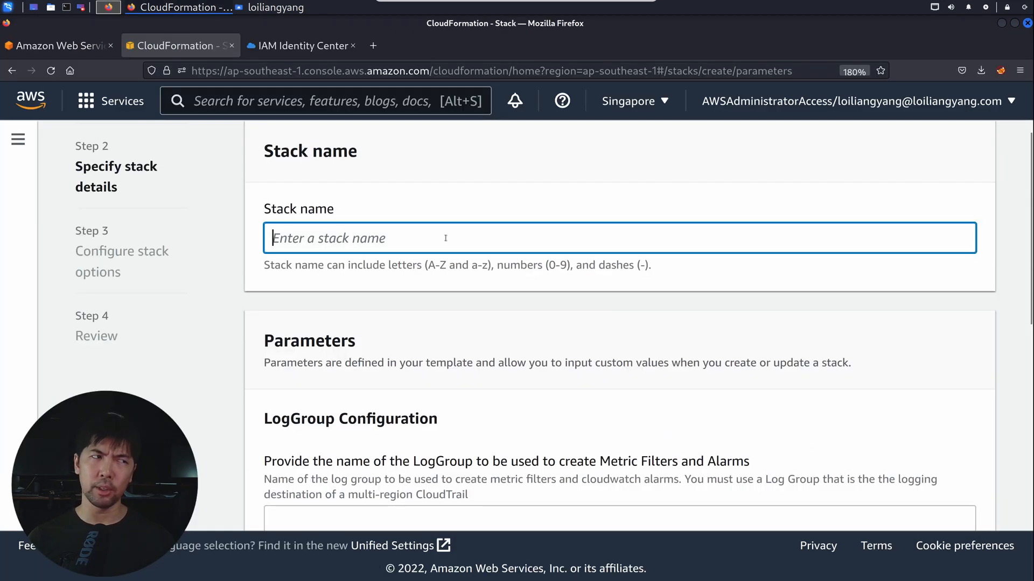
pyautogui.write('aws-sharr')
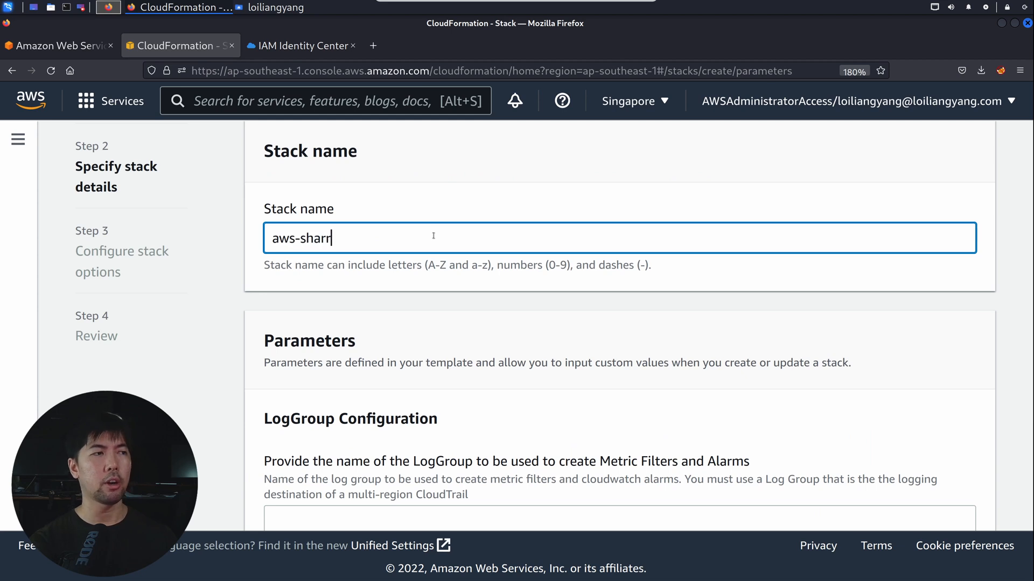
pyautogui.write('-member')
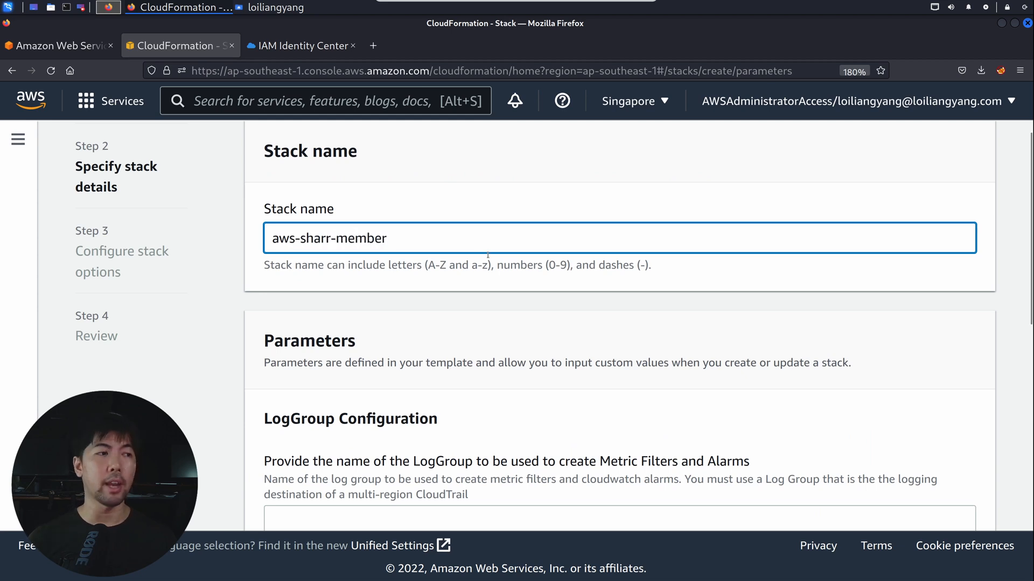
pyautogui.press('Tab')
pyautogui.hotkey('ctrl', 'v')
pyautogui.click(606, 316)
# Keep the playbook parameters at their defaults, paste the admin account number into SecHubAdminAccount, and continue to the stack options.
pyautogui.scroll(-7, 621, 329)
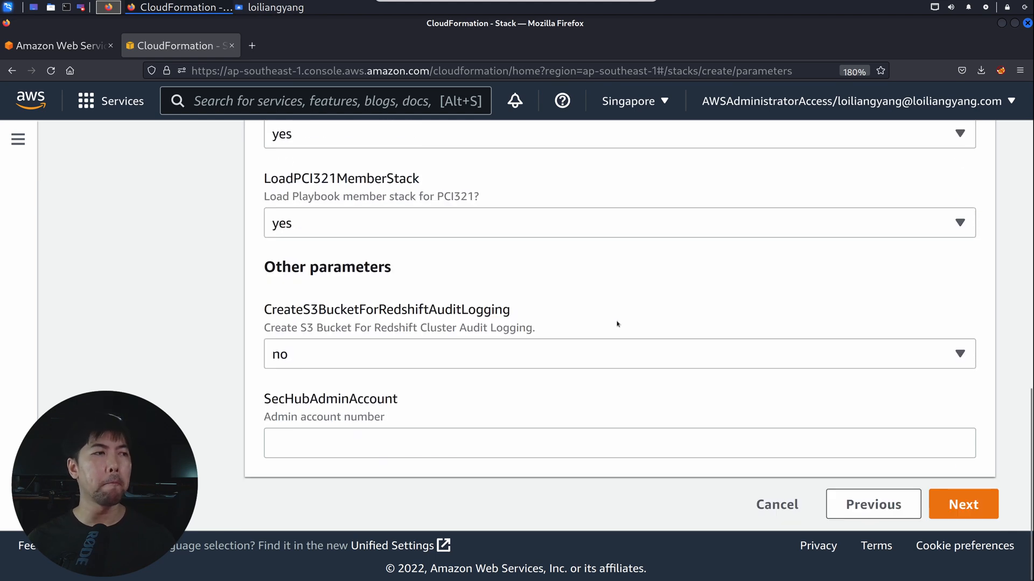
pyautogui.scroll(4, 617, 323)
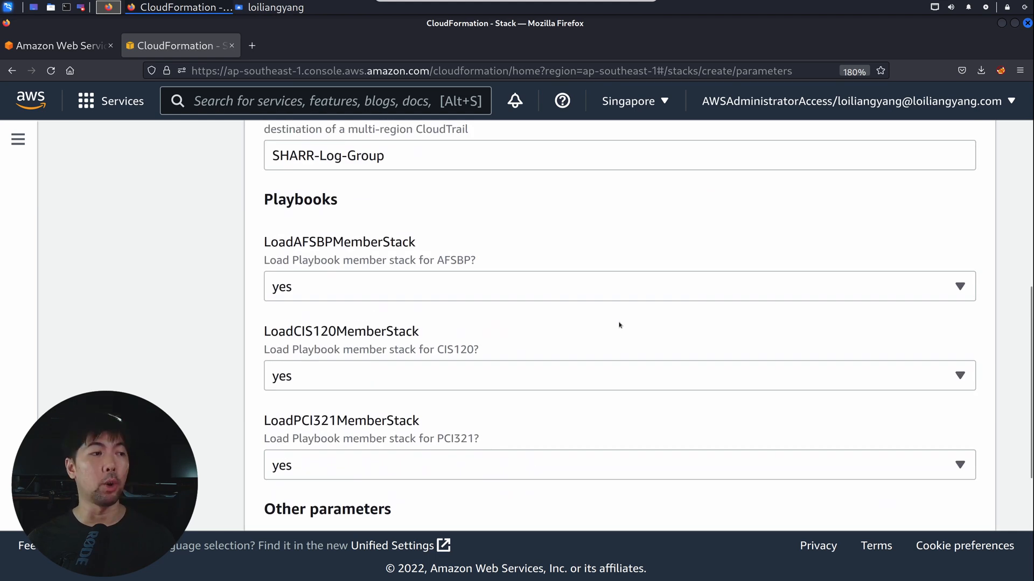
pyautogui.scroll(-4, 619, 325)
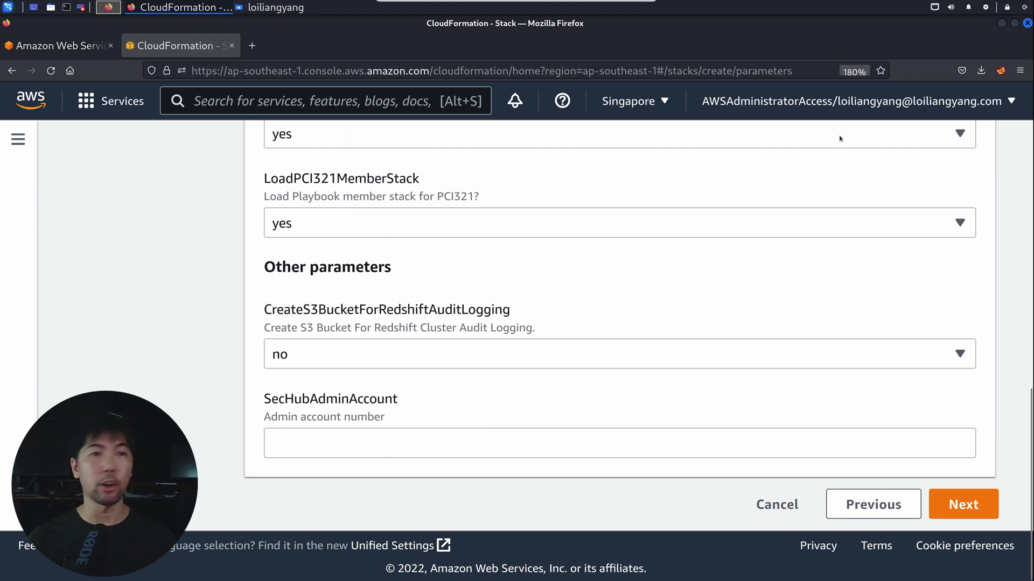
pyautogui.click(883, 102)
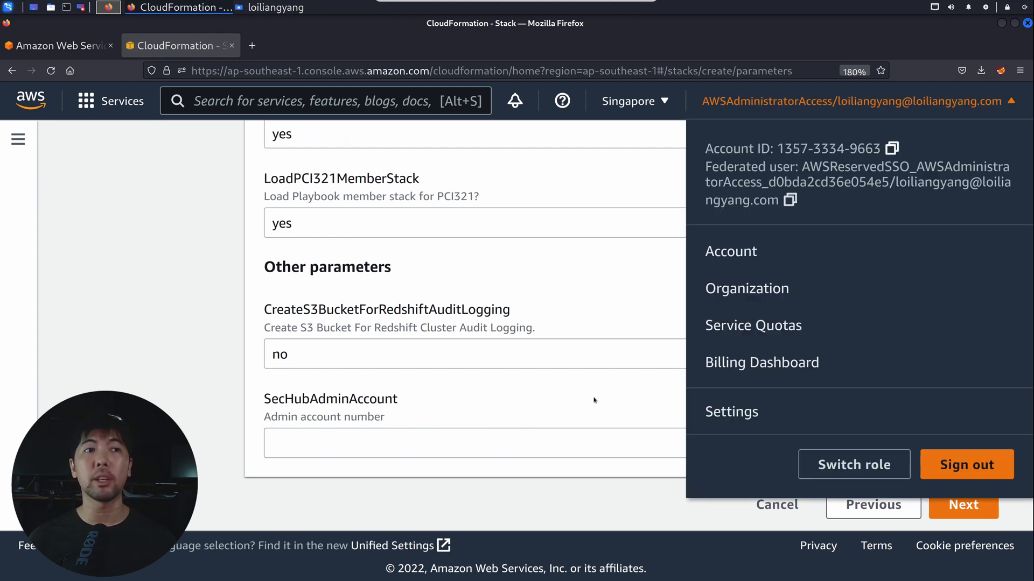
pyautogui.click(525, 431)
pyautogui.hotkey('ctrl', 'v')
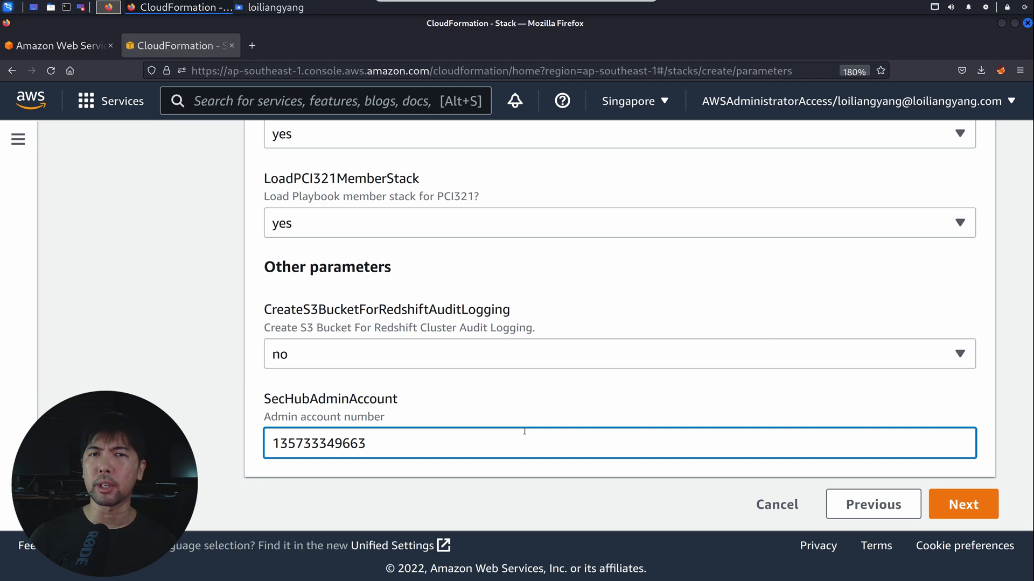
pyautogui.click(949, 496)
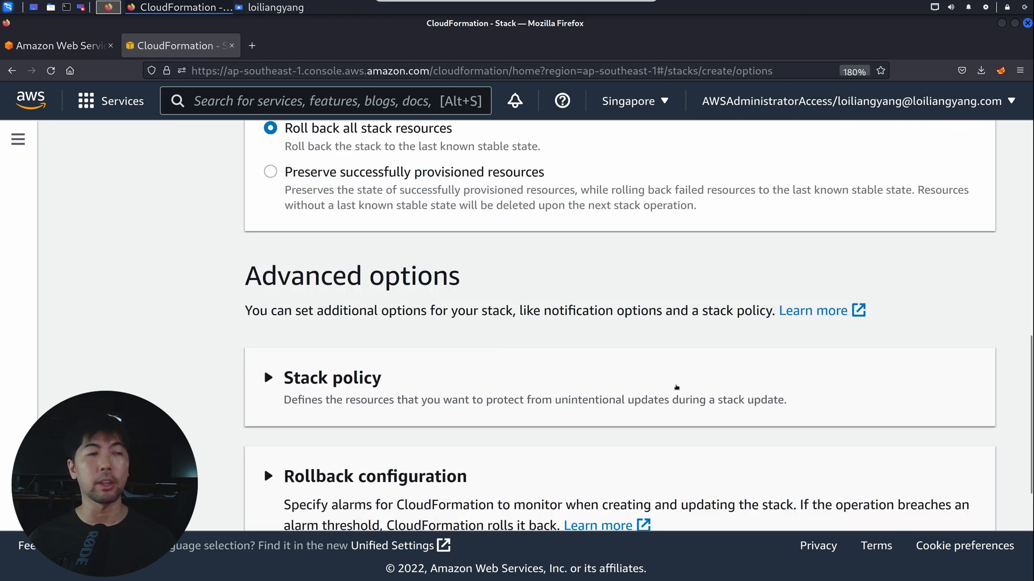
# Accept the default stack options, acknowledge both required capabilities, and create the aws-sharr-member stack.
pyautogui.scroll(-5, 676, 384)
pyautogui.click(961, 504)
pyautogui.scroll(-10, 693, 423)
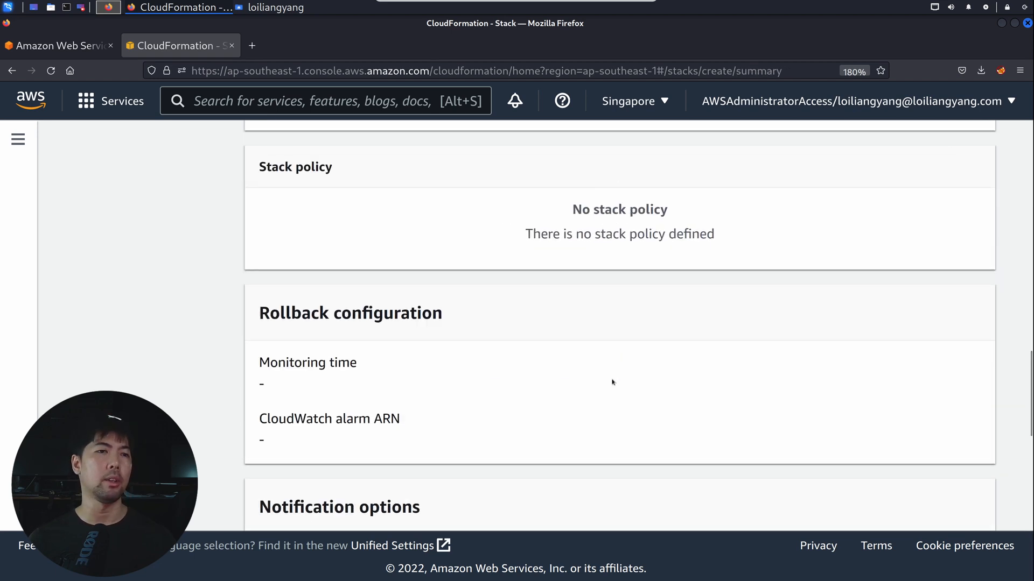
pyautogui.click(410, 376)
pyautogui.click(371, 446)
pyautogui.click(924, 506)
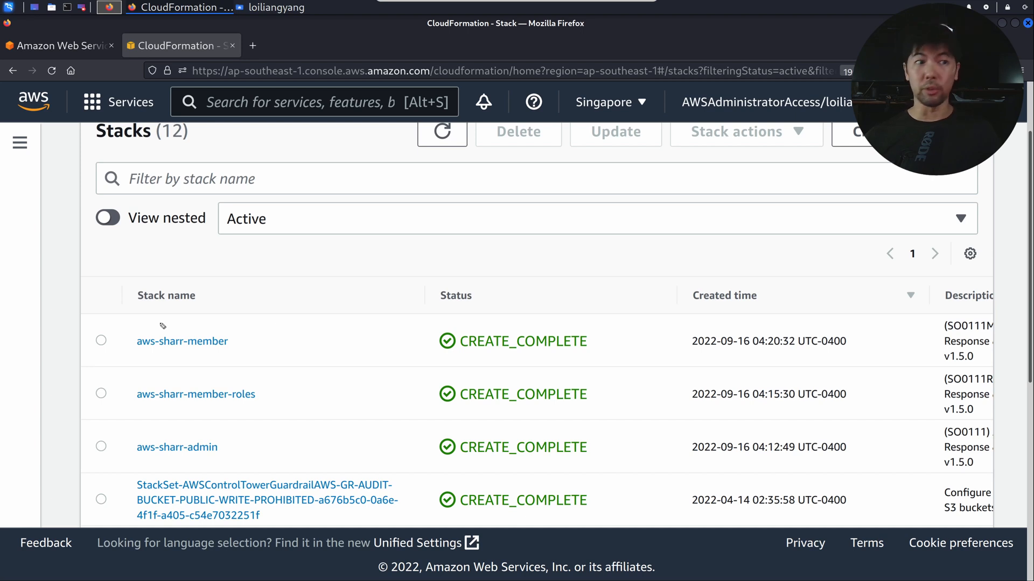
pyautogui.moveTo(413, 254)
pyautogui.mouseDown()
pyautogui.moveTo(258, 255)
pyautogui.moveTo(42, 354)
pyautogui.moveTo(163, 478)
pyautogui.moveTo(352, 481)
pyautogui.moveTo(579, 450)
pyautogui.moveTo(539, 298)
pyautogui.moveTo(401, 262)
pyautogui.mouseUp()
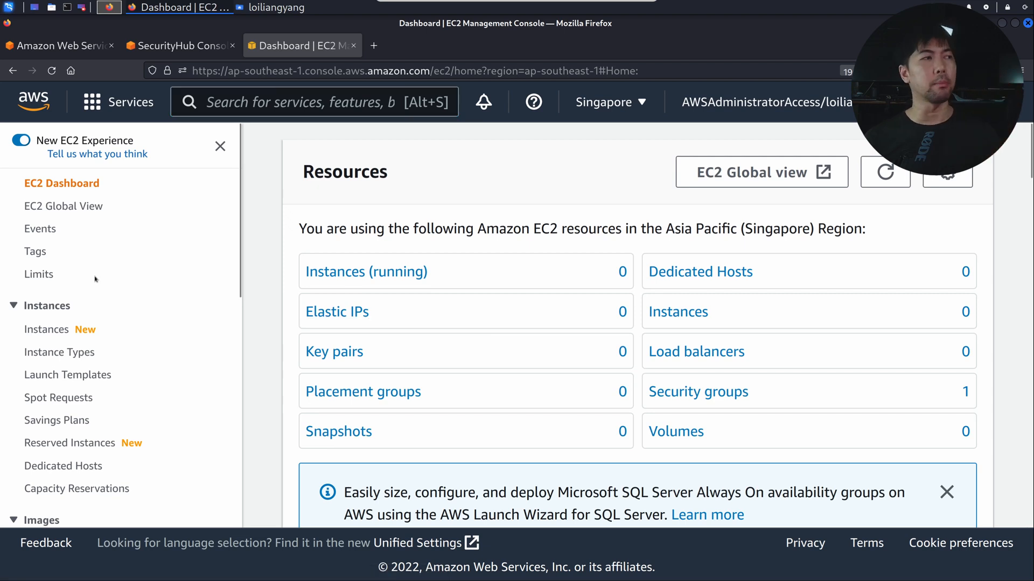
# Start a new EC2 security group named misconfiguredSecurityGroup with the description "allow SSH access to the world".
pyautogui.scroll(-7, 98, 279)
pyautogui.click(69, 344)
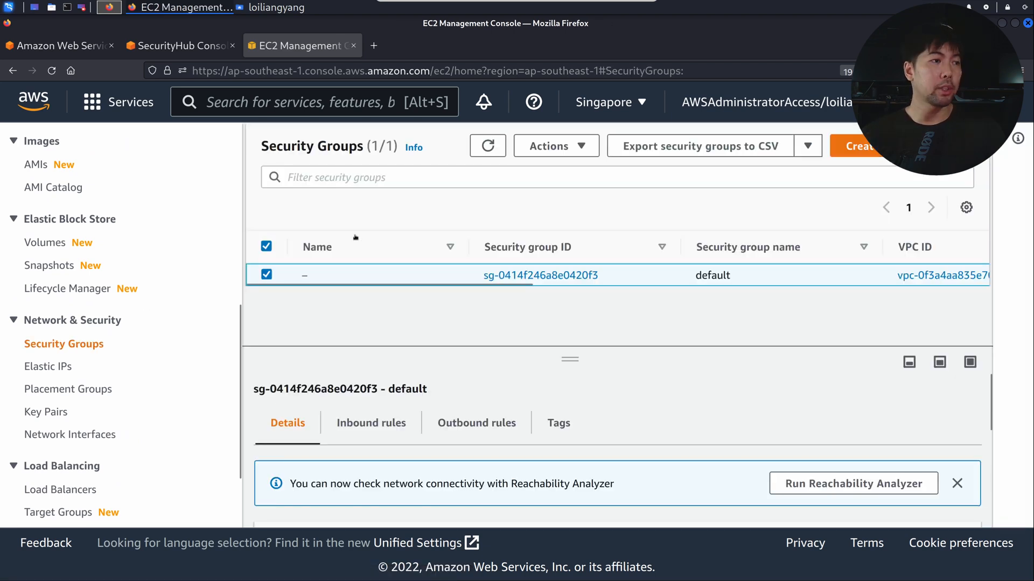
pyautogui.click(856, 146)
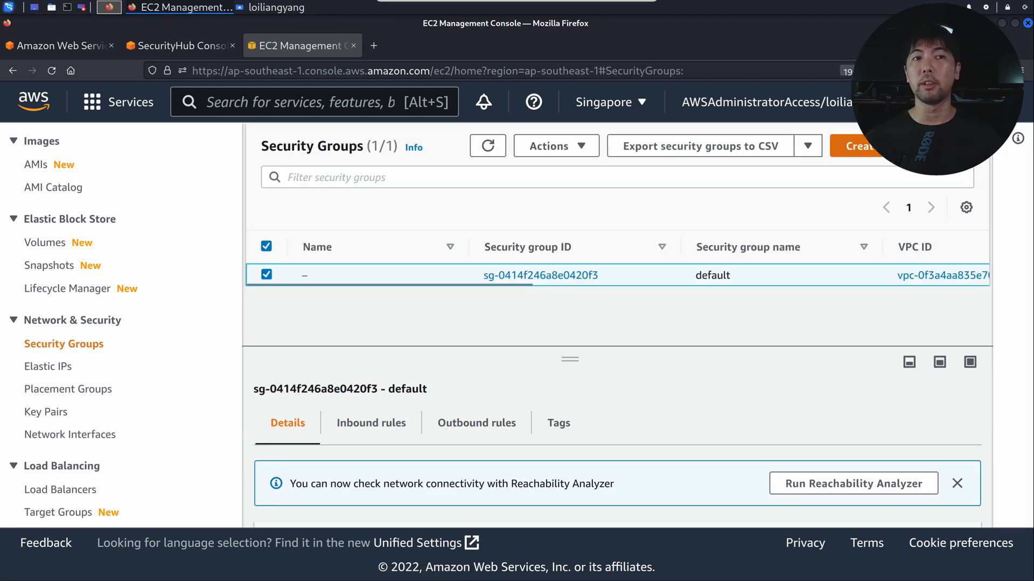
pyautogui.click(288, 322)
pyautogui.write('misconfiguredSecu')
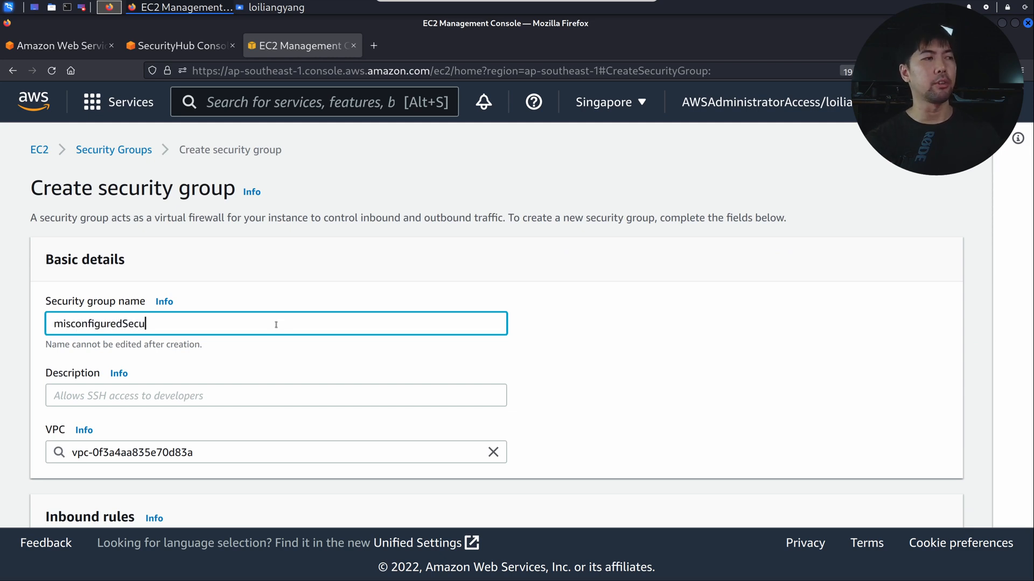
pyautogui.write('rityGroup')
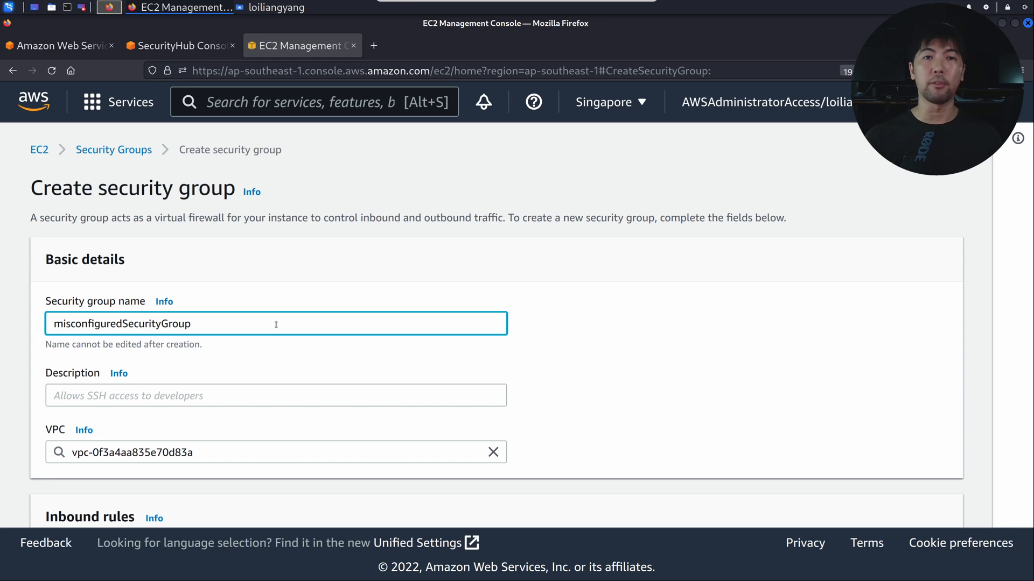
pyautogui.click(177, 397)
pyautogui.write('allow SSH acce')
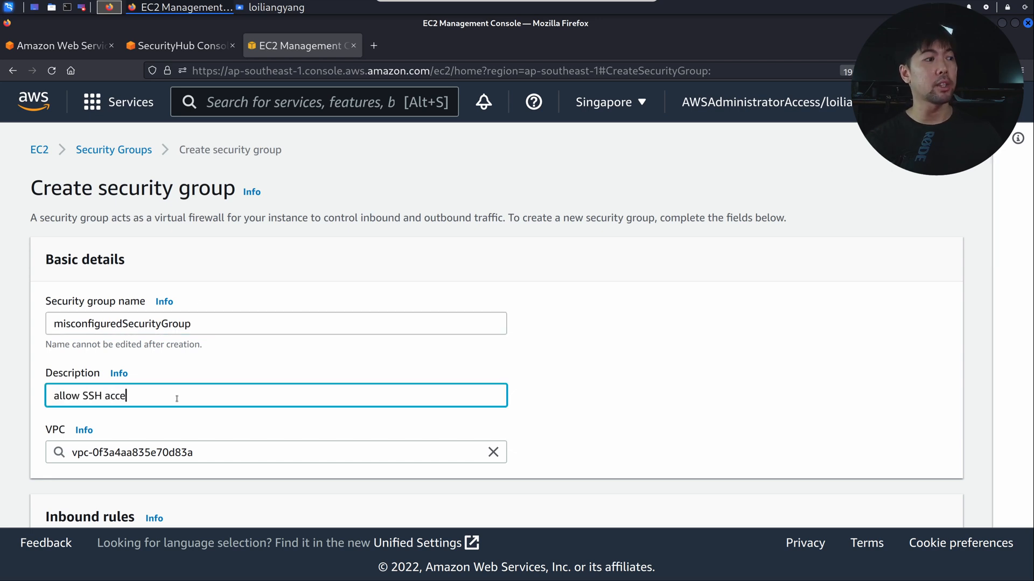
pyautogui.write('ss to the world')
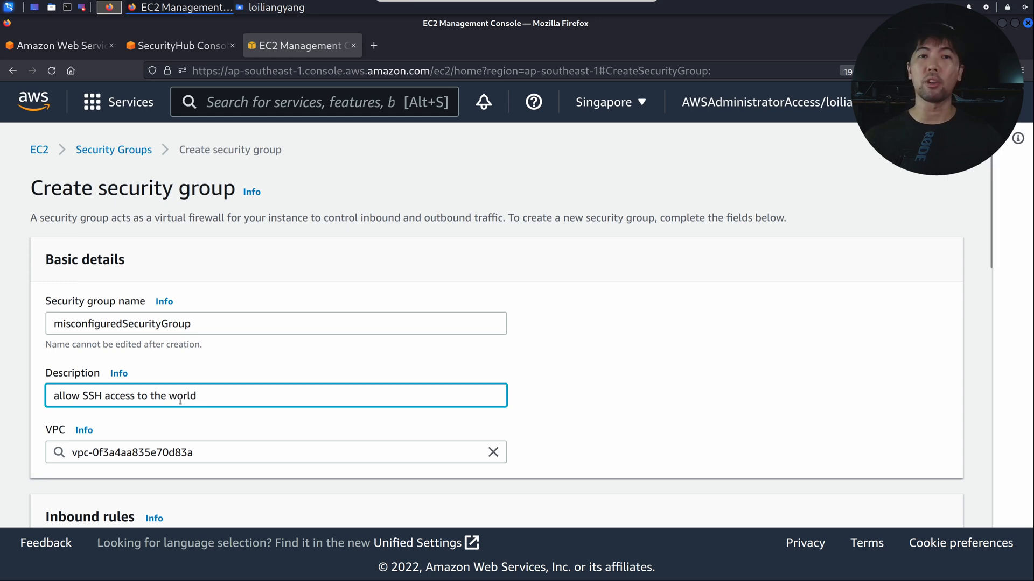
# Add an inbound SSH rule with source type Anywhere-IPv4, keep the default outbound rule, and create the security group.
pyautogui.scroll(-4, 334, 335)
pyautogui.click(89, 385)
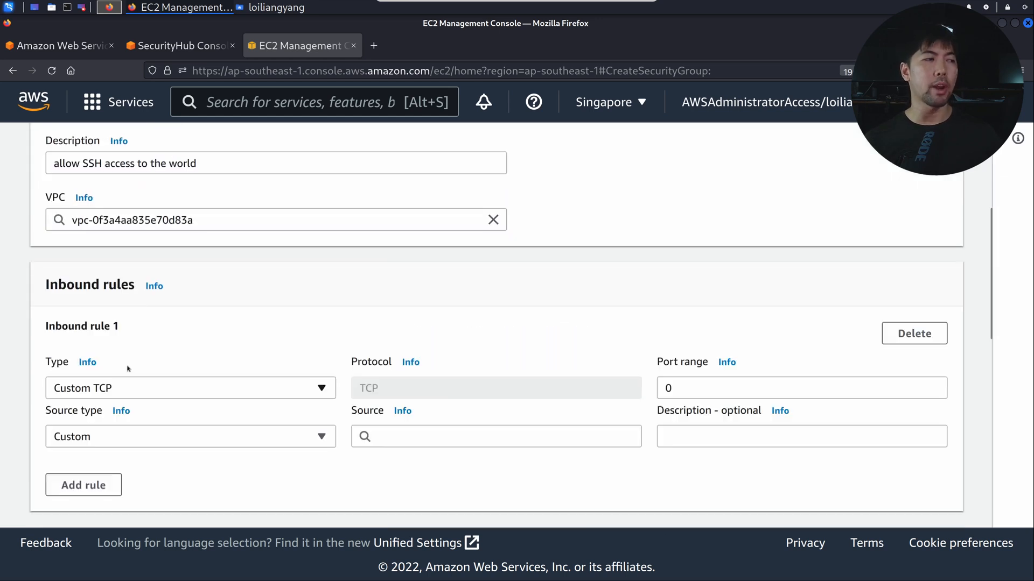
pyautogui.click(161, 392)
pyautogui.write('ssh')
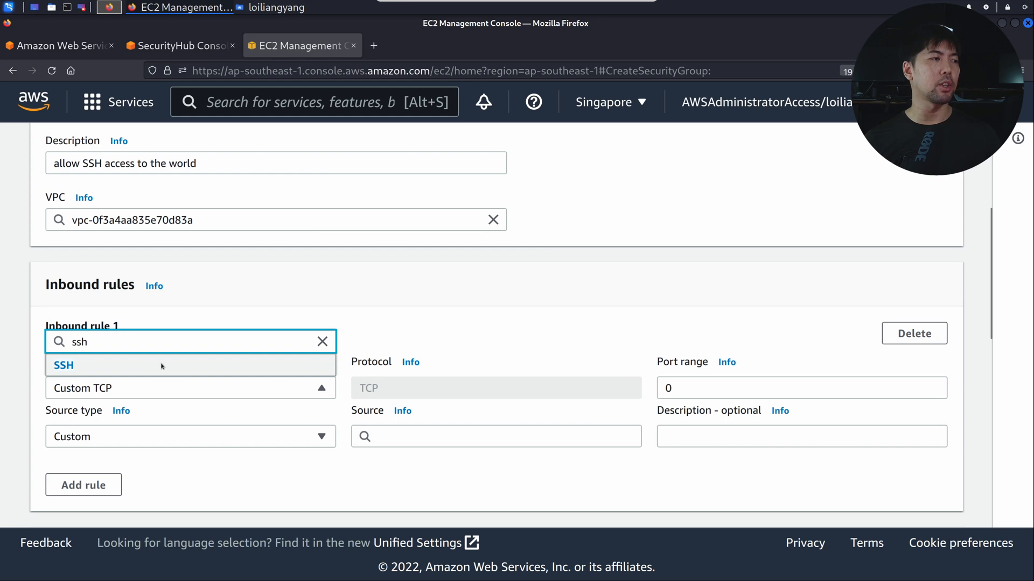
pyautogui.click(161, 366)
pyautogui.click(253, 441)
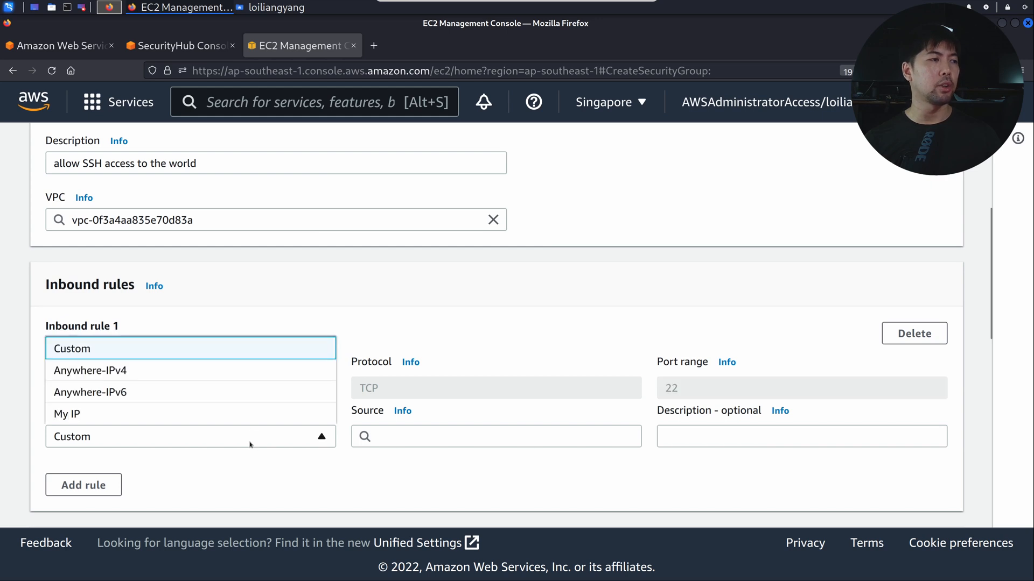
pyautogui.click(237, 369)
pyautogui.scroll(-3, 453, 317)
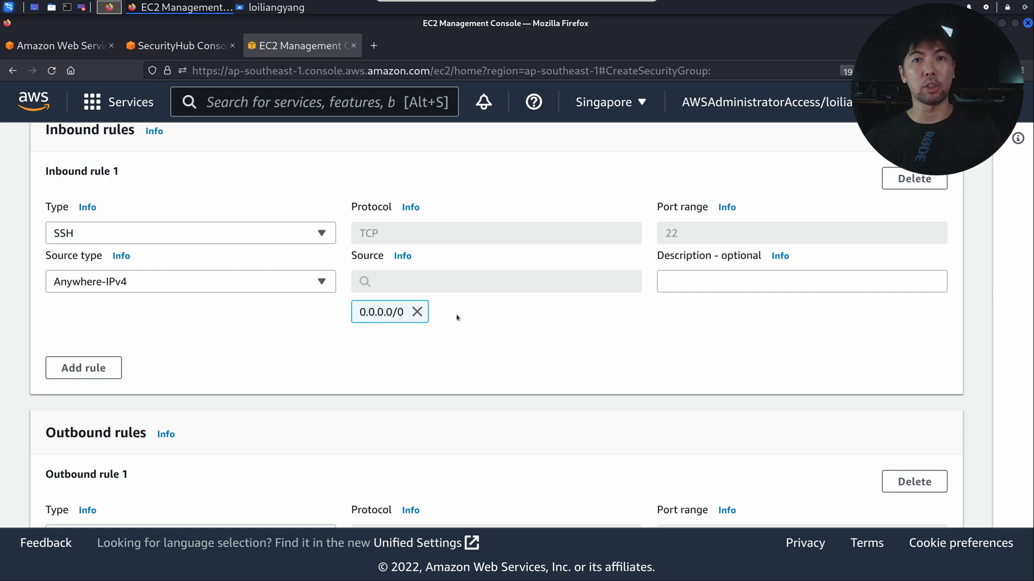
pyautogui.scroll(-7, 575, 341)
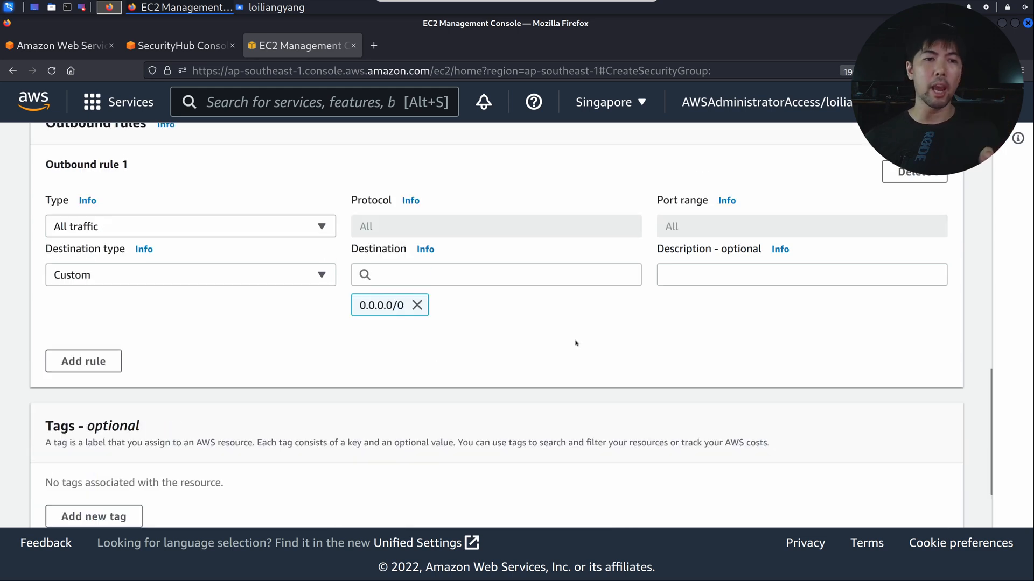
pyautogui.click(852, 507)
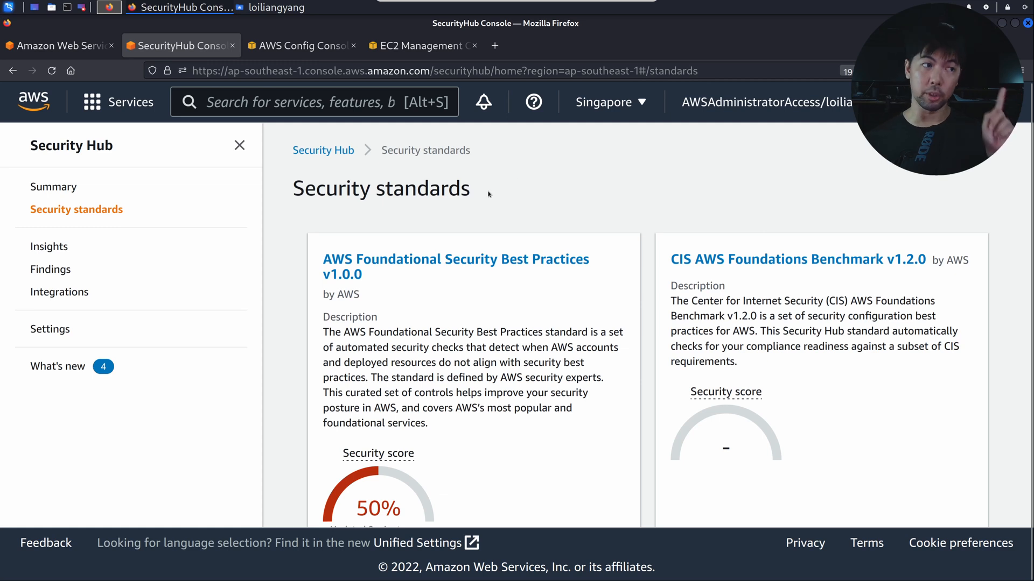
# Open the CIS AWS Foundations Benchmark v1.2.0 standard in Security Hub, find "security groups" on the page, and open control CIS.4.1.
pyautogui.click(714, 261)
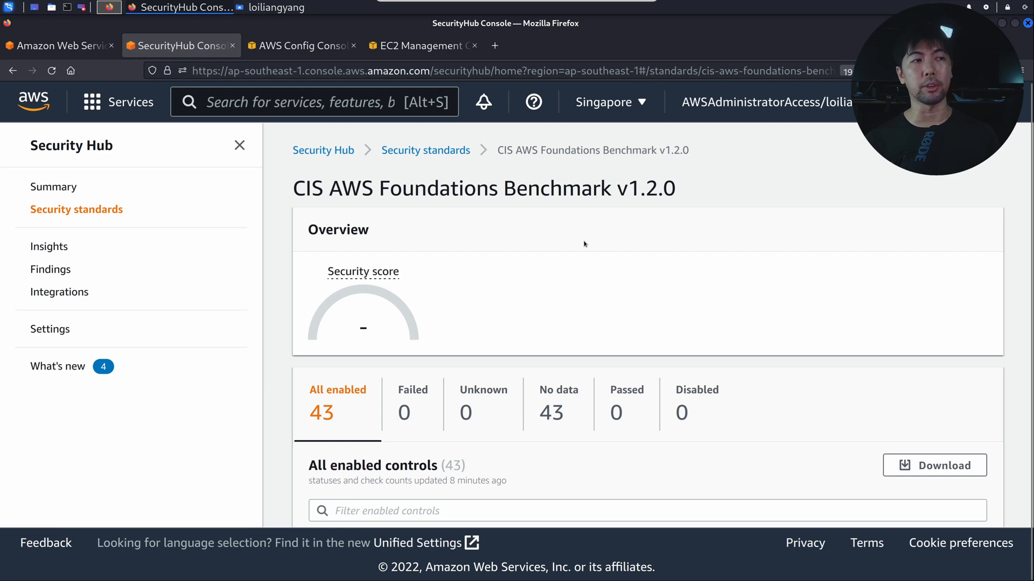
pyautogui.scroll(-6, 578, 244)
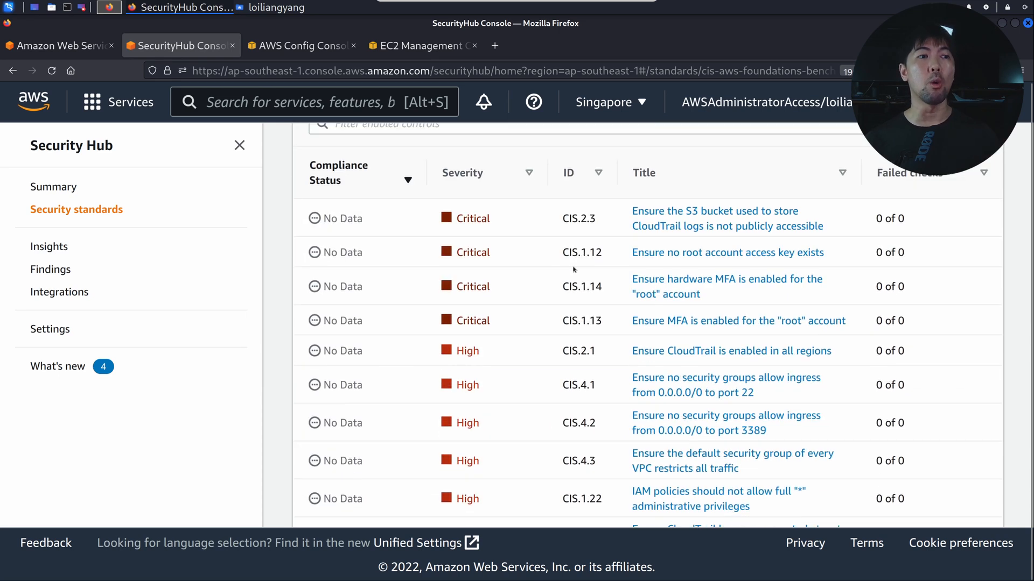
pyautogui.hotkey('ctrl', 'f')
pyautogui.write('sec')
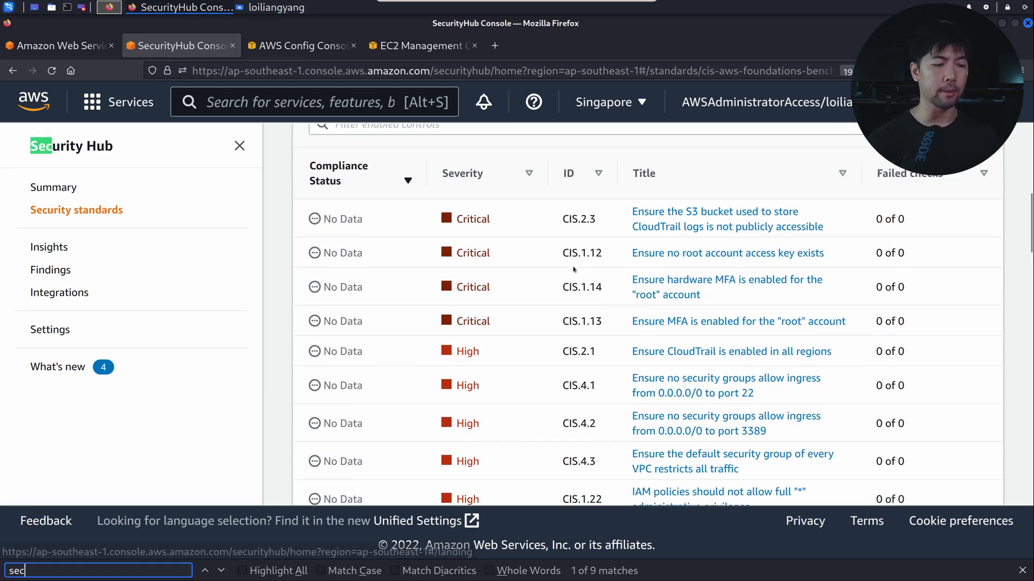
pyautogui.write('urity groups')
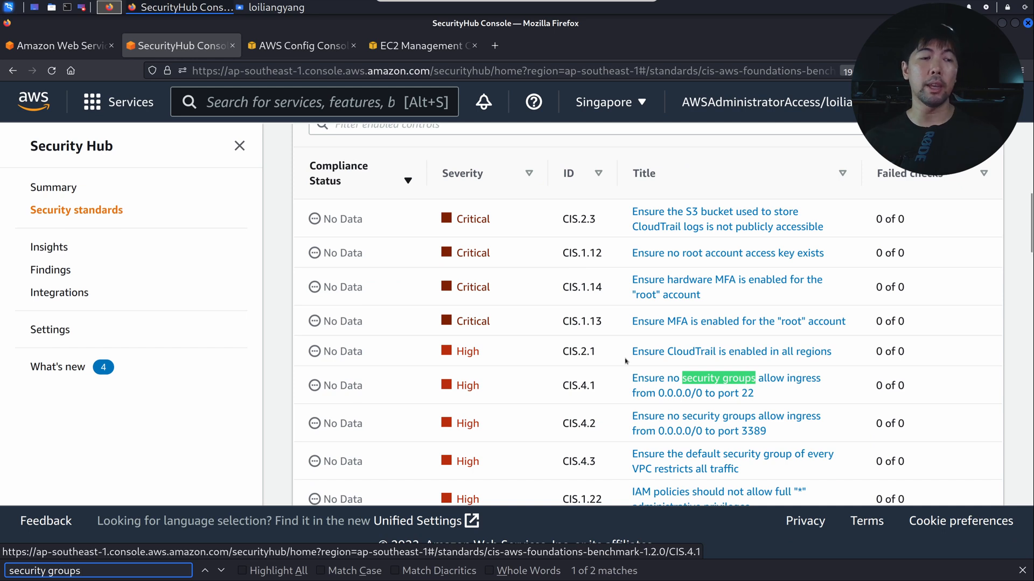
pyautogui.click(719, 384)
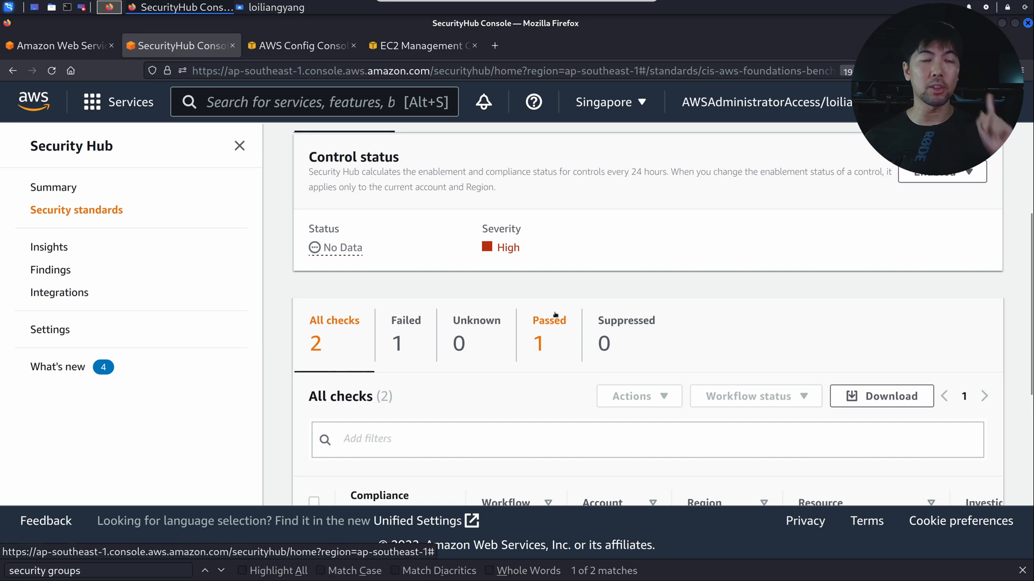
# Inspect the resource details and the investigation options of the misconfiguredSecurityGroup check.
pyautogui.scroll(-4, 558, 300)
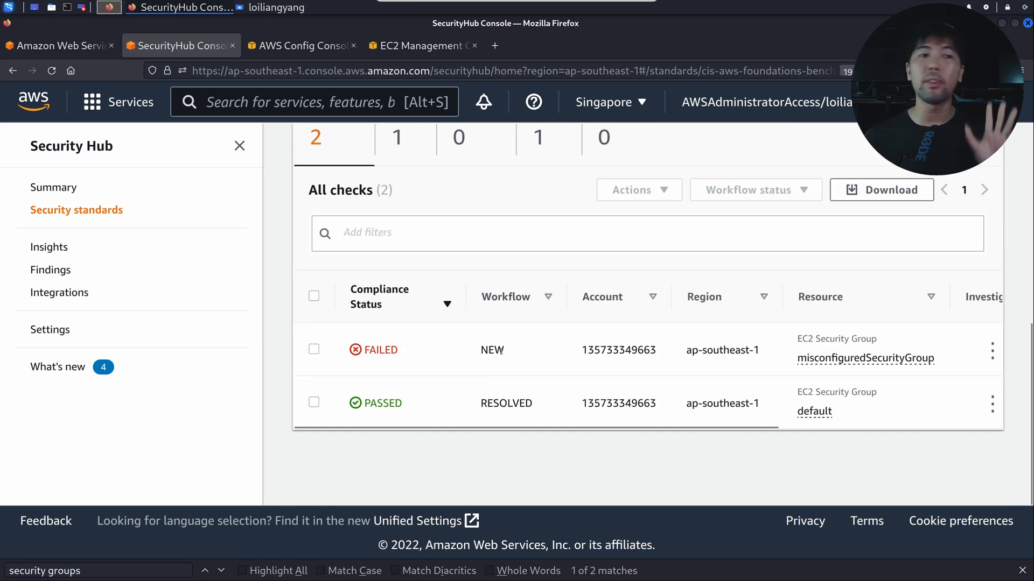
pyautogui.click(869, 362)
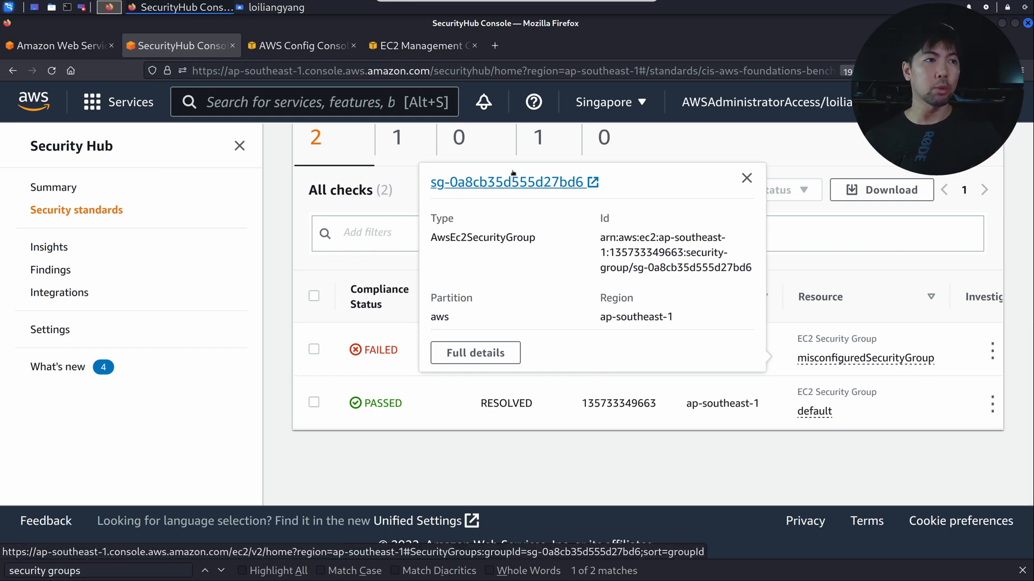
pyautogui.click(993, 351)
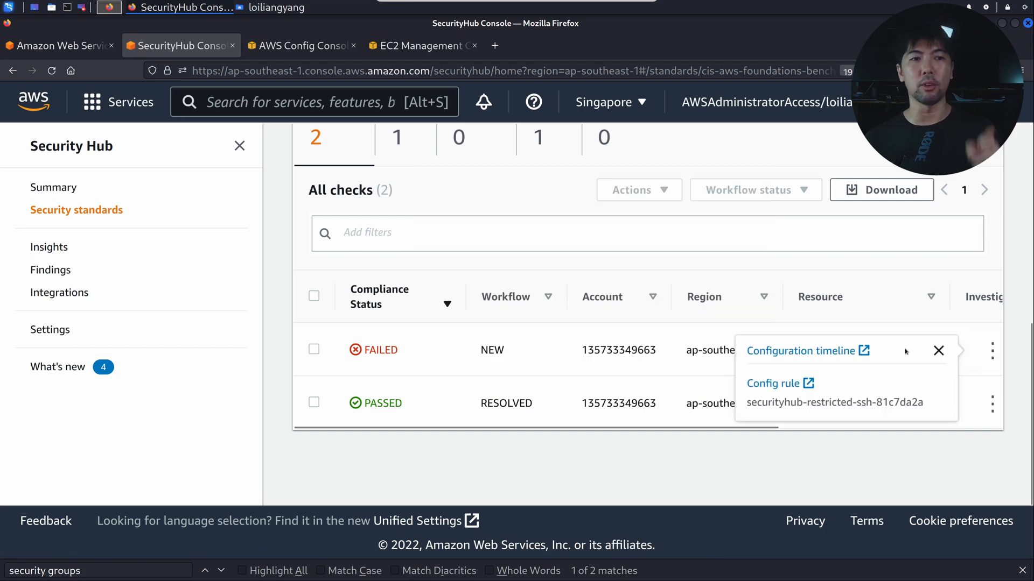
# Select the failed misconfiguredSecurityGroup check and review the resource's configuration timeline and rule compliance events in AWS Config.
pyautogui.click(799, 352)
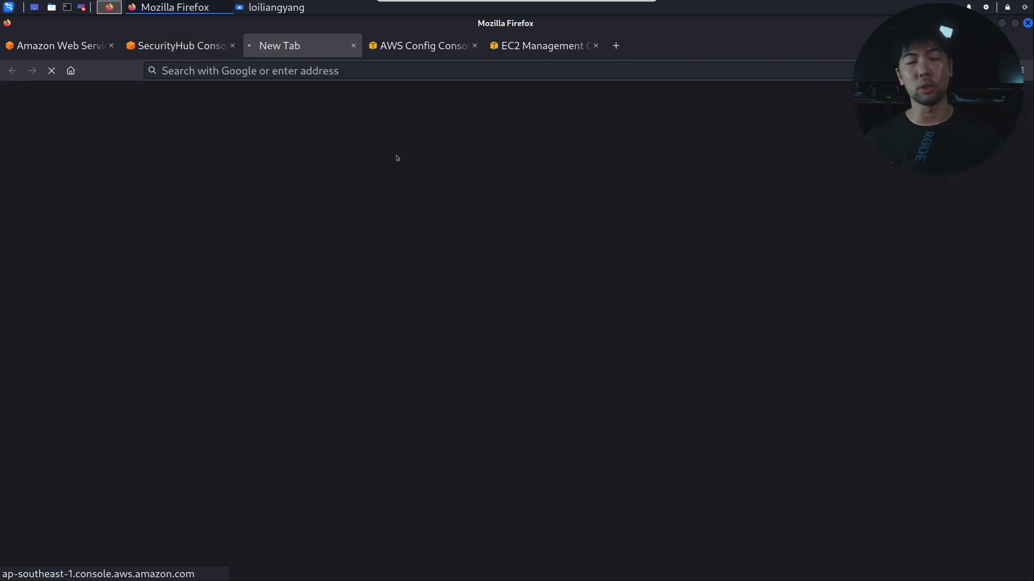
pyautogui.click(178, 46)
pyautogui.click(313, 350)
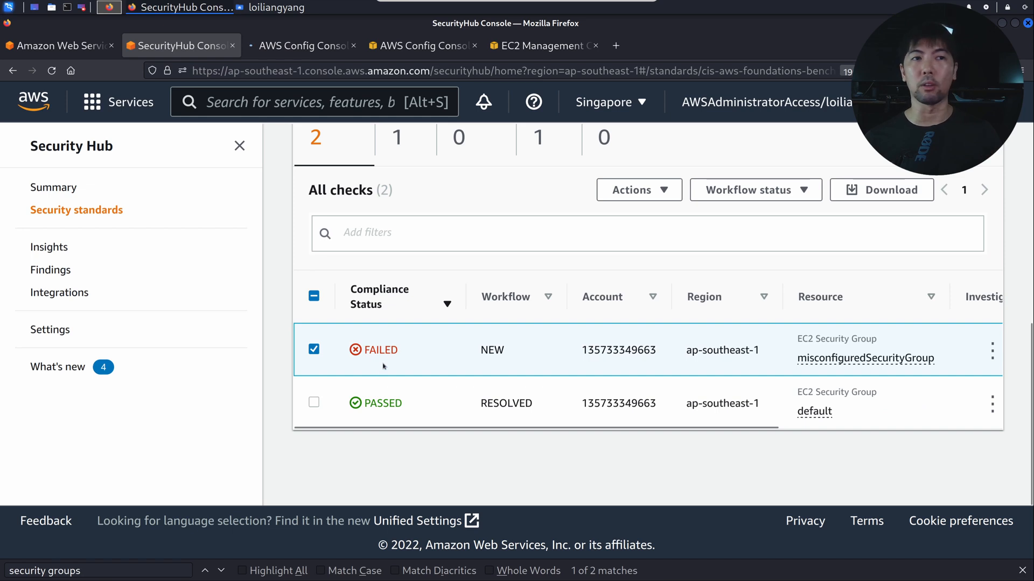
pyautogui.click(301, 46)
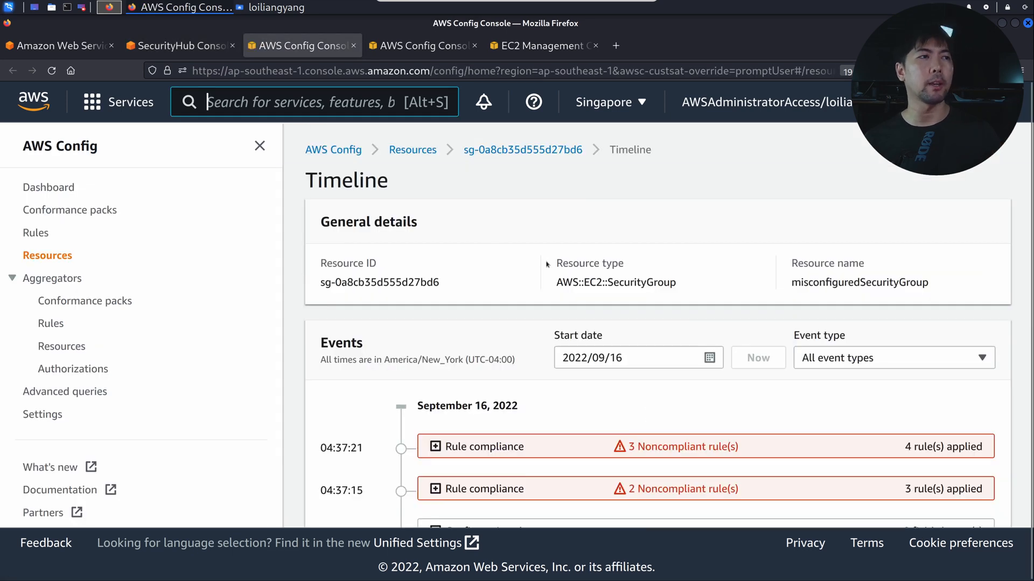
pyautogui.click(1011, 102)
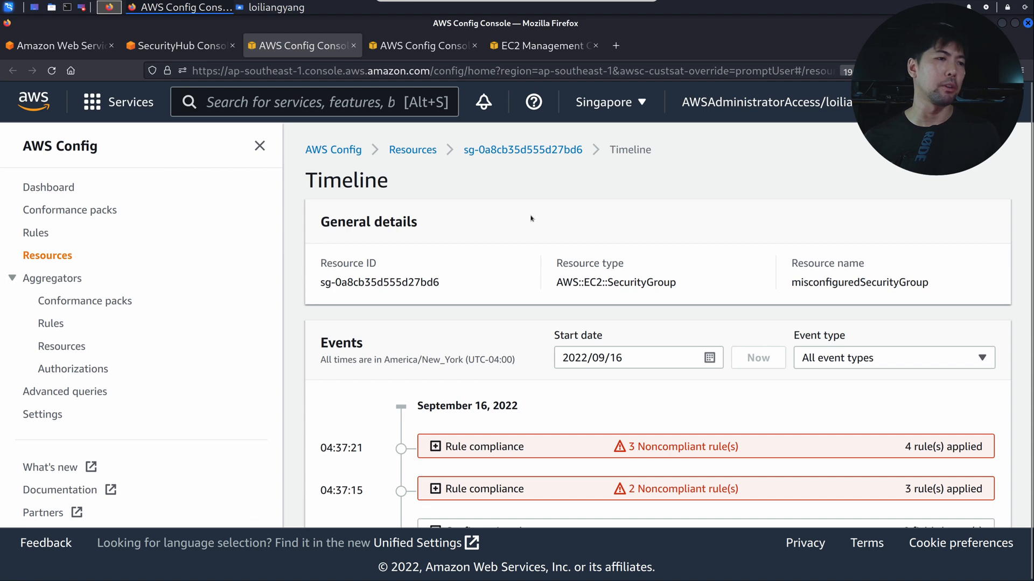
pyautogui.scroll(-3, 531, 220)
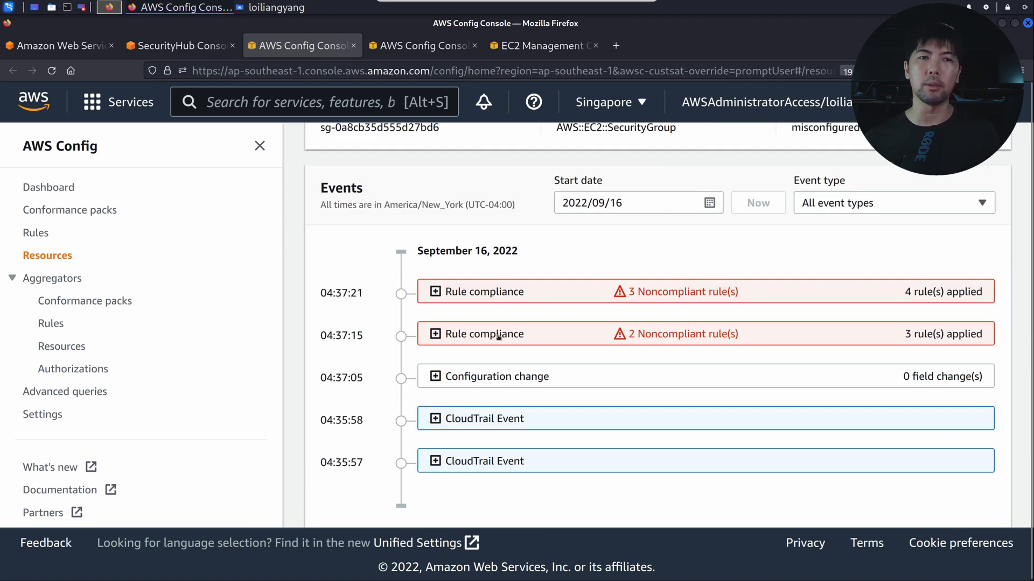
pyautogui.scroll(3, 495, 334)
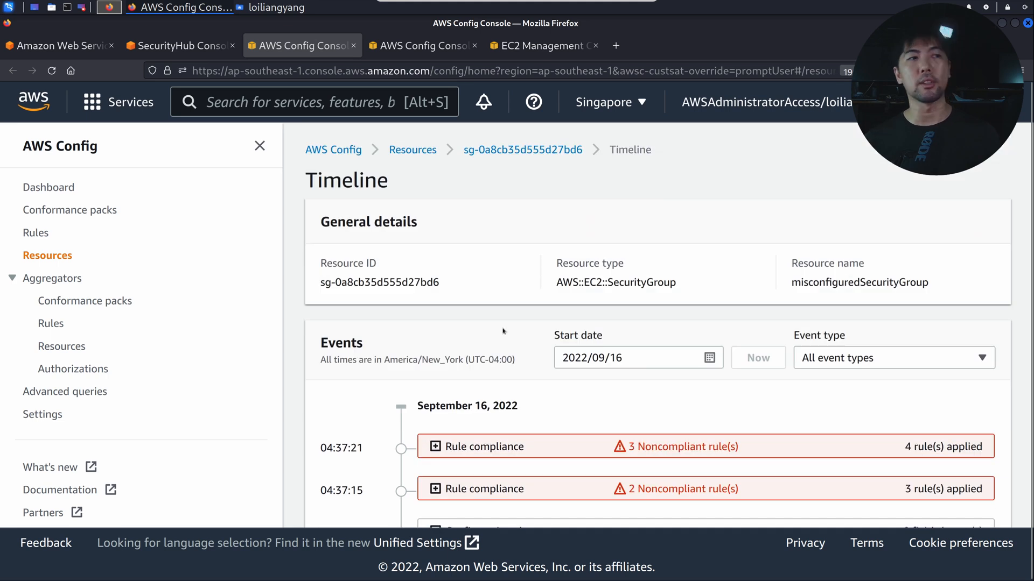
# Return to Security Hub and run the Remediate with SHARR action on the selected failed check.
pyautogui.click(185, 49)
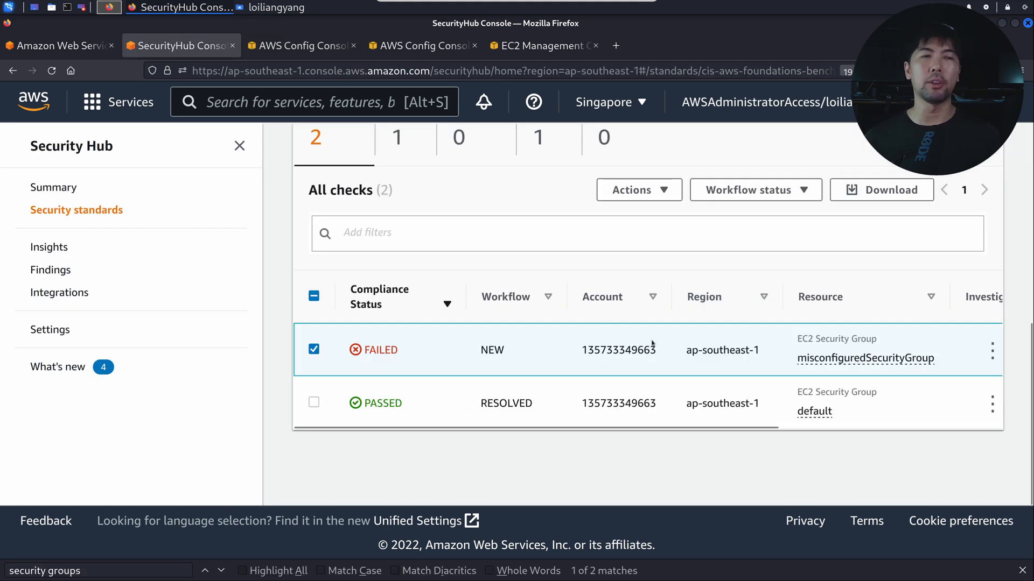
pyautogui.click(649, 188)
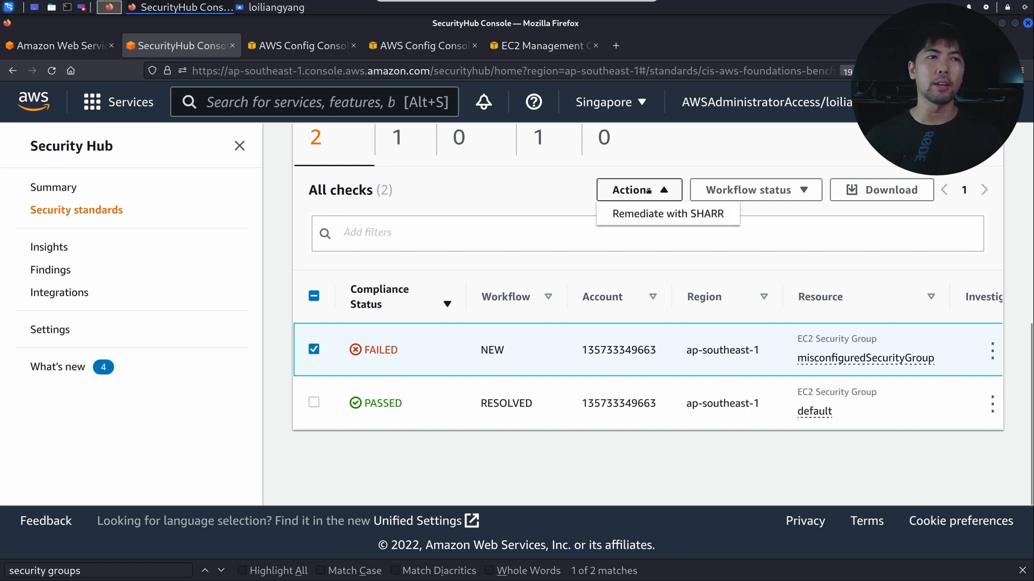
pyautogui.click(665, 215)
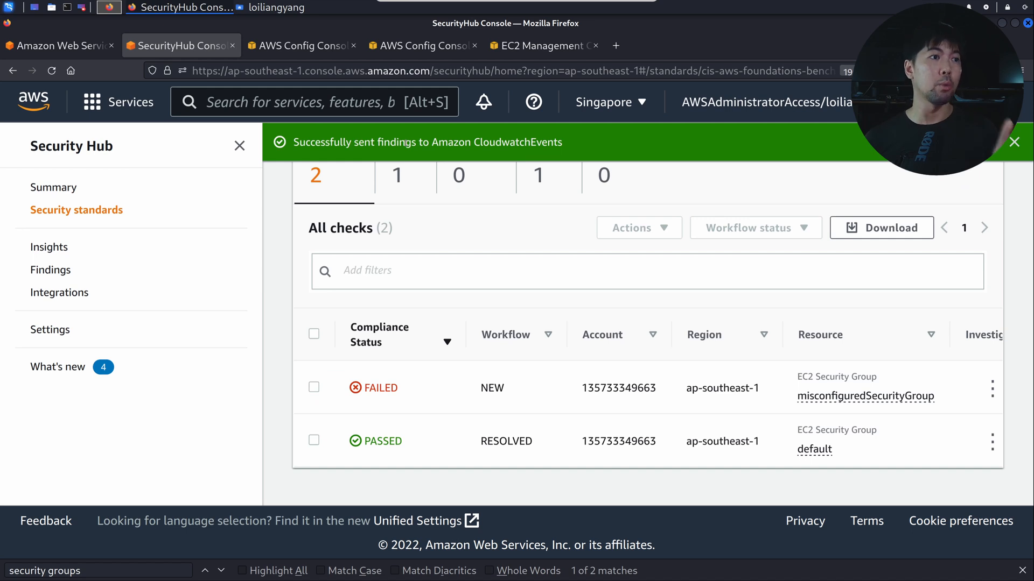
# Search the AWS services for eventbridge and open Amazon EventBridge in a separate browser tab.
pyautogui.click(208, 101)
pyautogui.write('eventbridge')
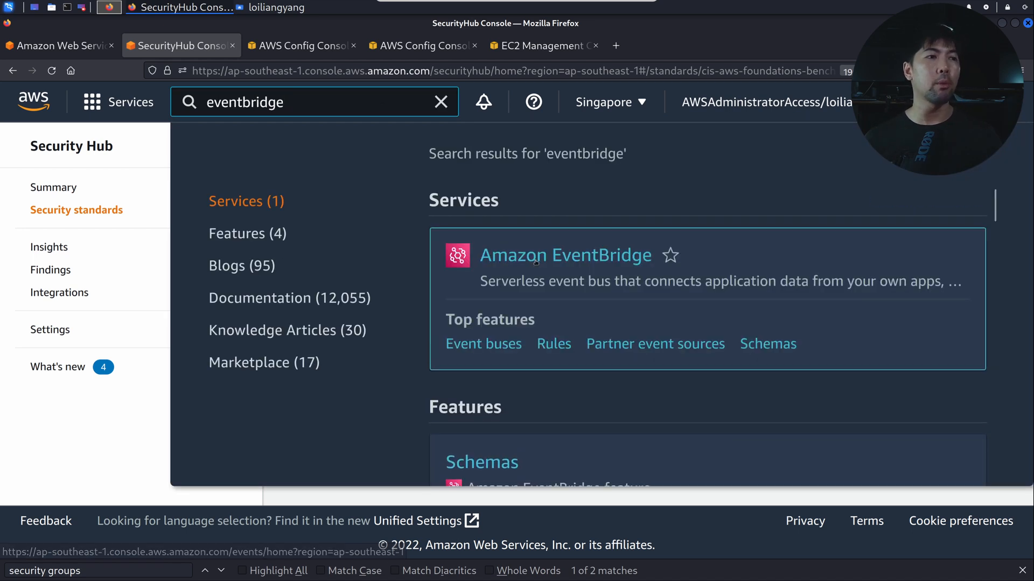
pyautogui.middleClick(565, 255)
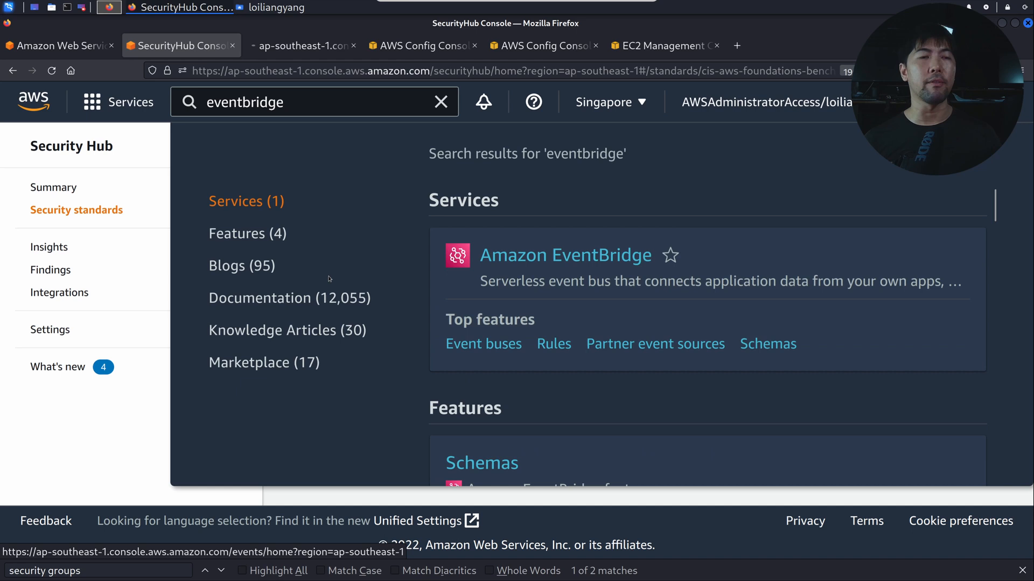
# Open the custom actions in the Security Hub settings, dismiss the notices, and inspect the name and ARN of Remediate with SHARR.
pyautogui.click(49, 330)
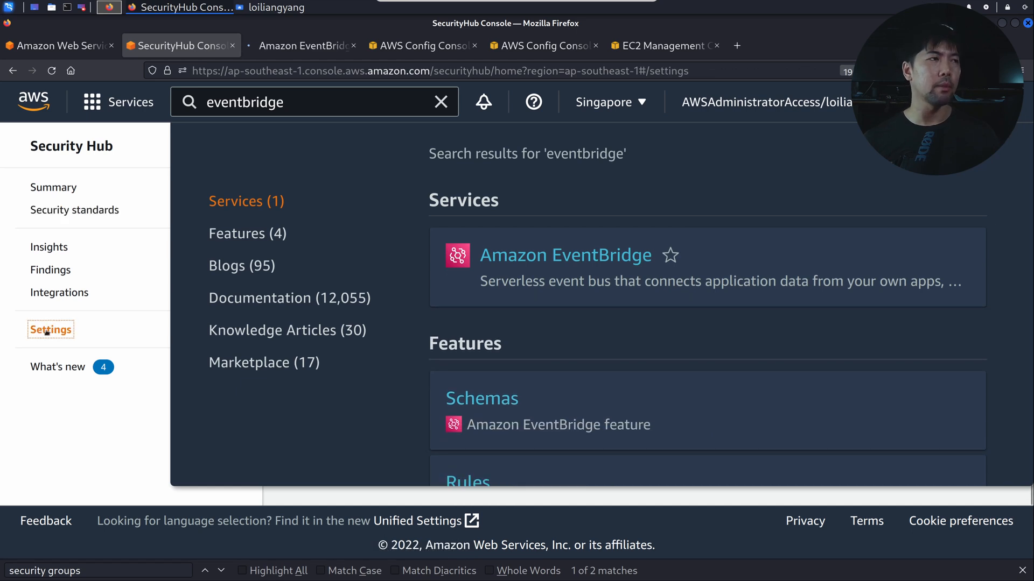
pyautogui.click(441, 102)
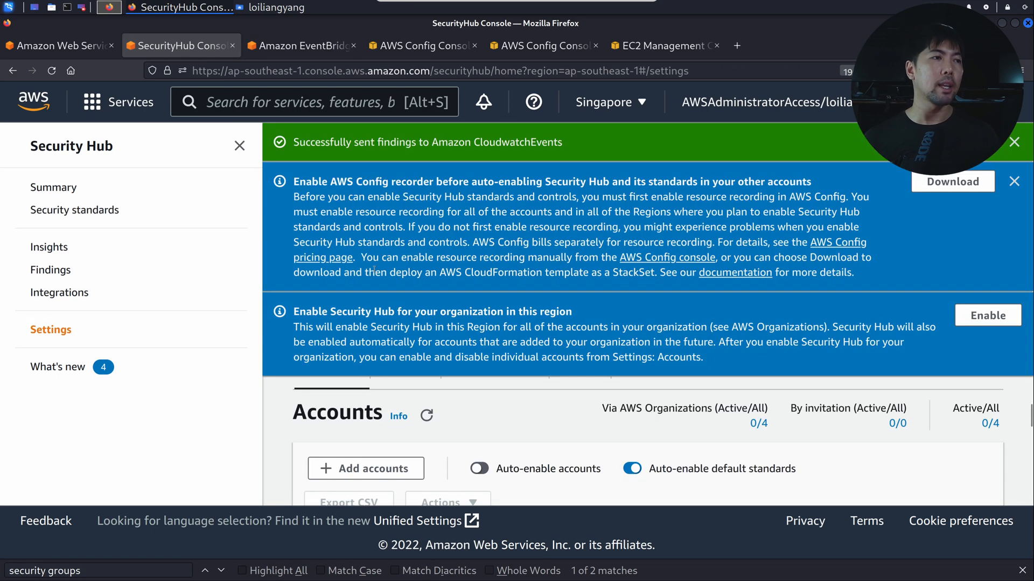
pyautogui.click(1014, 142)
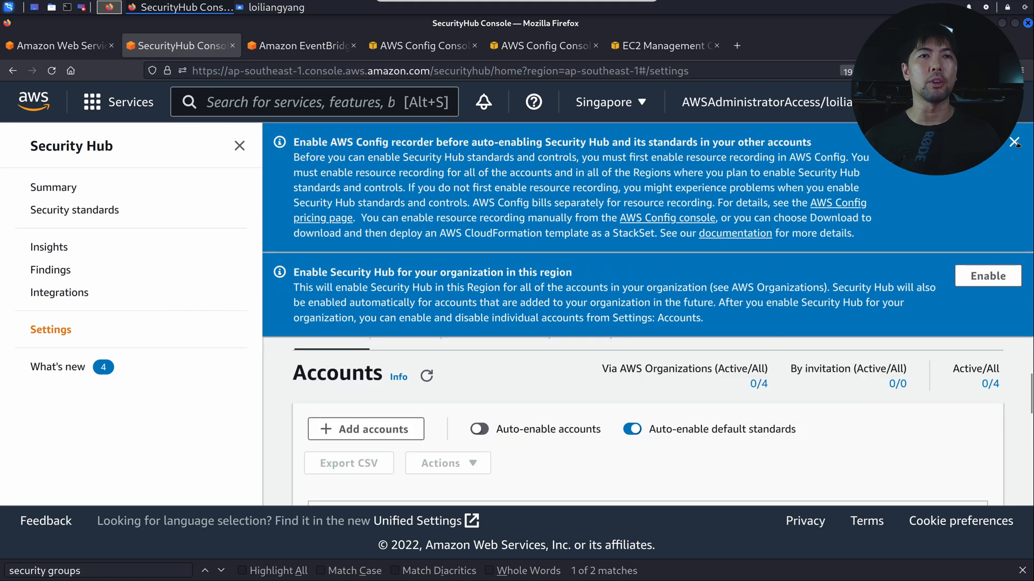
pyautogui.click(1014, 142)
pyautogui.scroll(3, 498, 319)
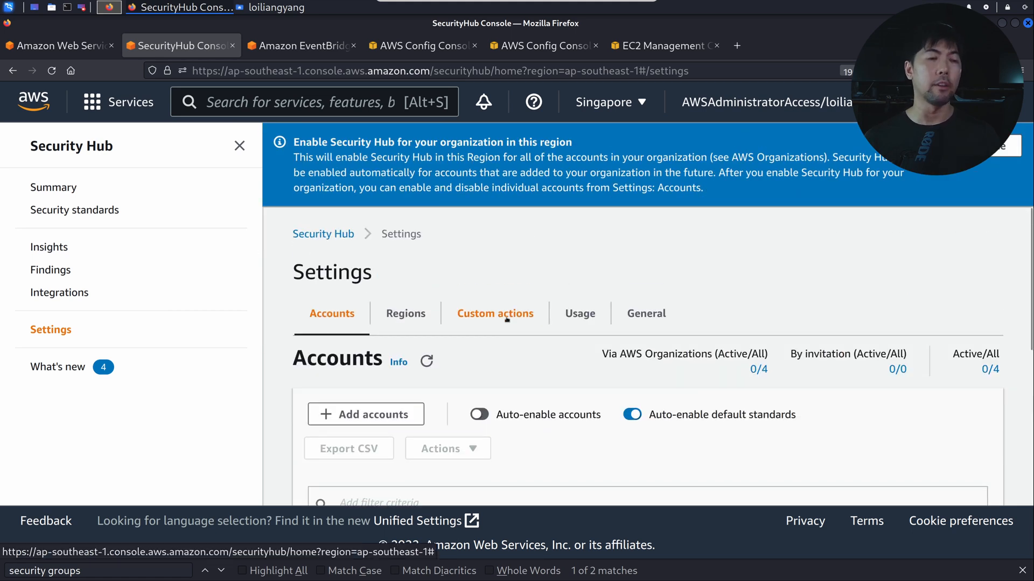
pyautogui.click(506, 318)
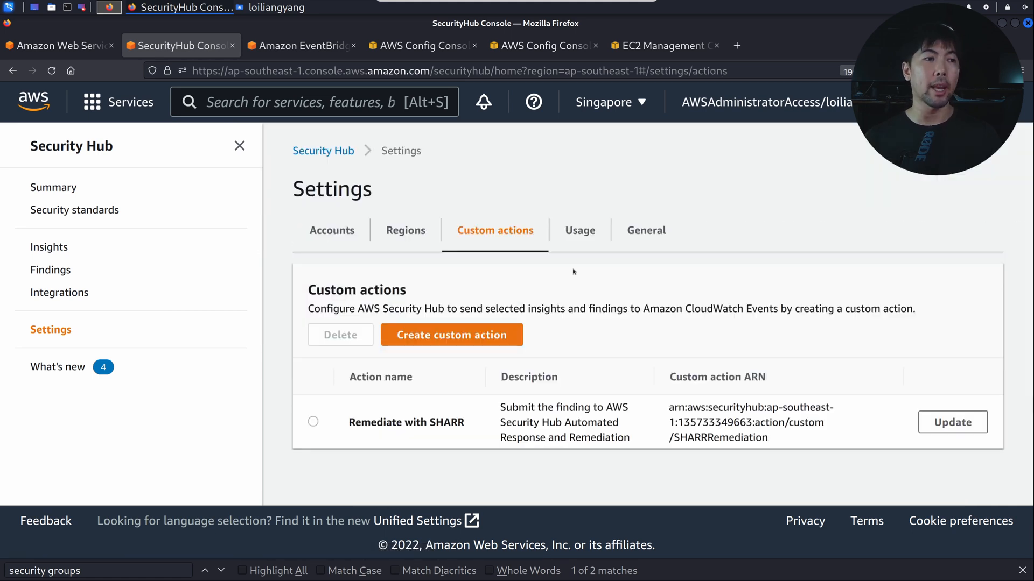
pyautogui.tripleClick(419, 423)
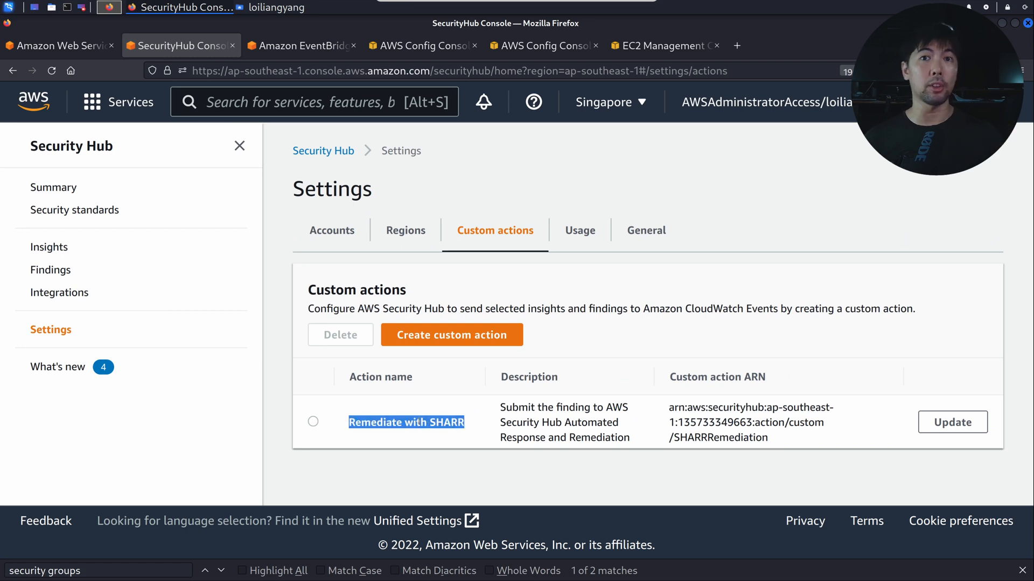
pyautogui.tripleClick(706, 410)
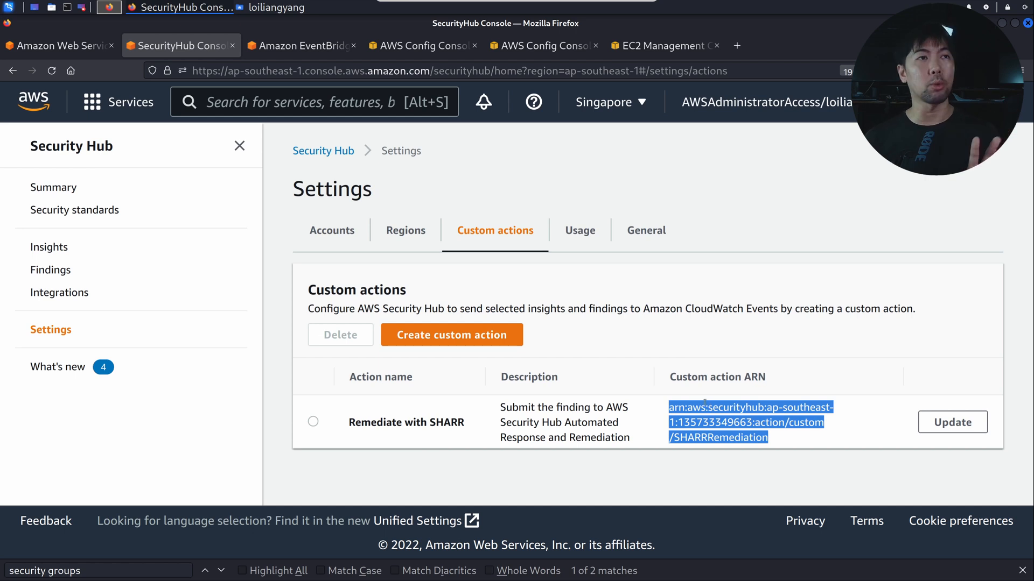
# Switch to EventBridge, filter the rules by "sharr", and open the Remediate_with_SHARR_CustomAction rule.
pyautogui.click(308, 46)
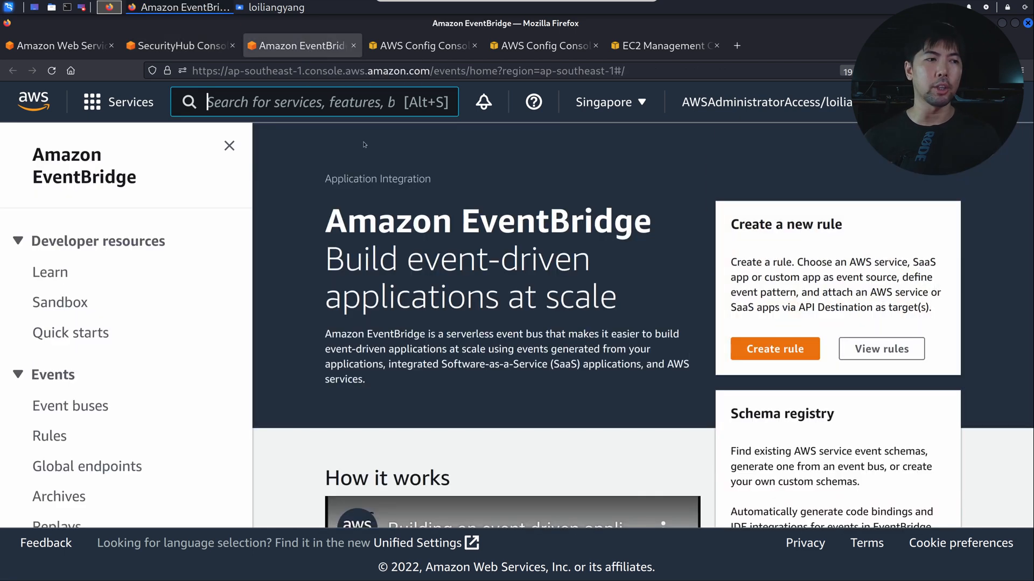
pyautogui.click(48, 437)
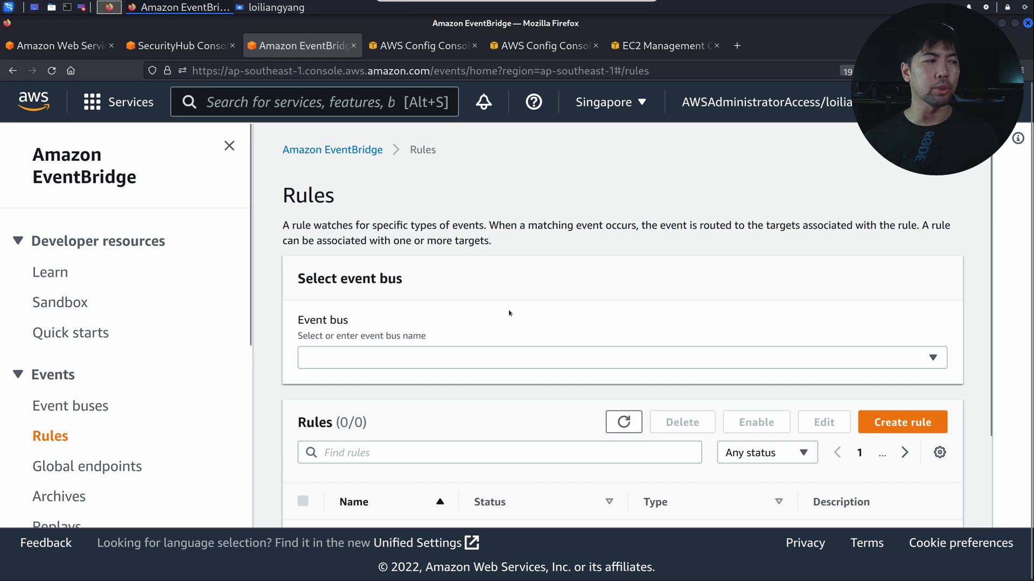
pyautogui.scroll(-4, 615, 315)
pyautogui.click(399, 216)
pyautogui.write('sharr')
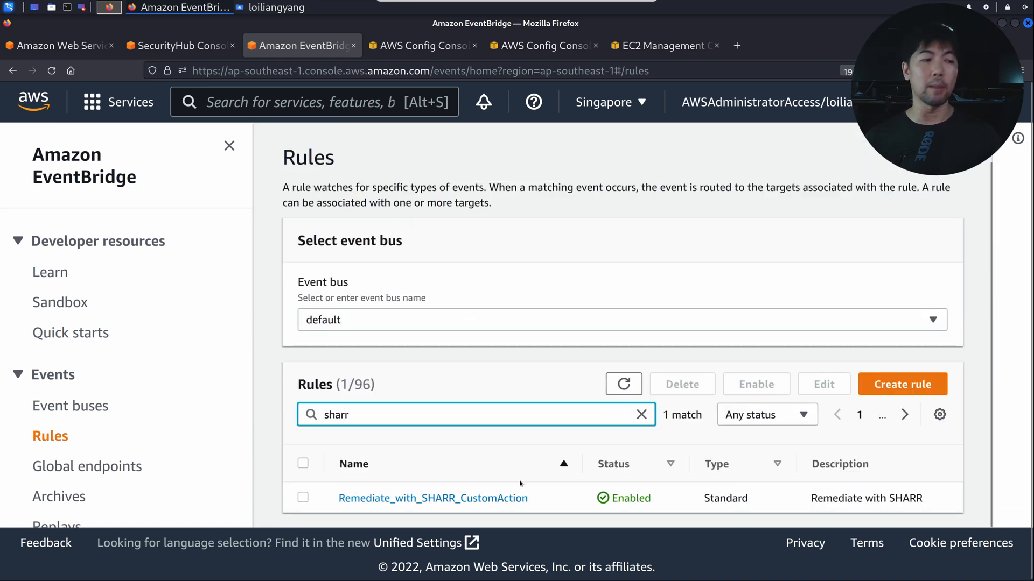
pyautogui.click(446, 498)
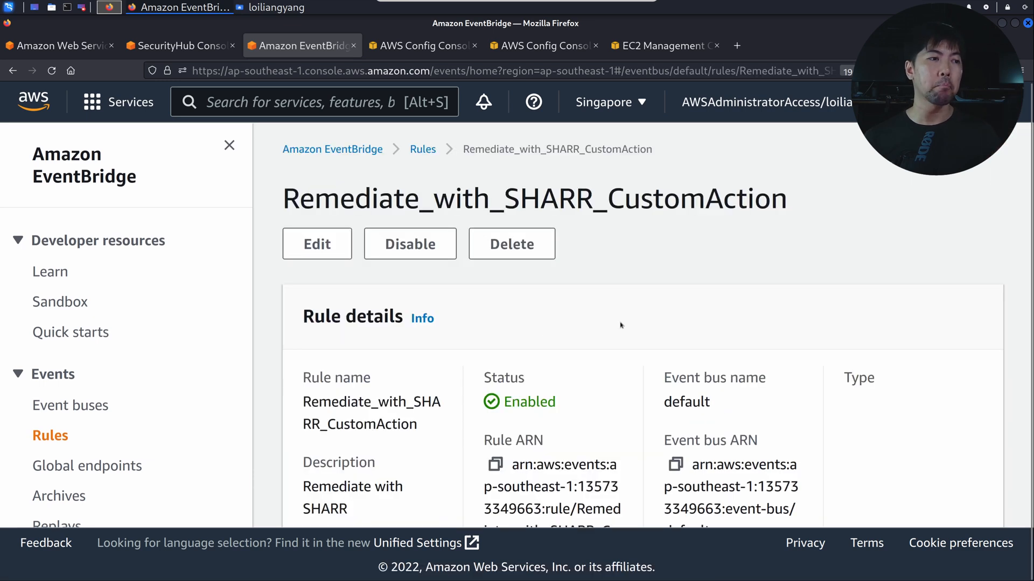
# Inspect the rule's event pattern, especially the SHARRRemediation resource, and its configured target.
pyautogui.scroll(-4, 631, 325)
pyautogui.scroll(-4, 631, 323)
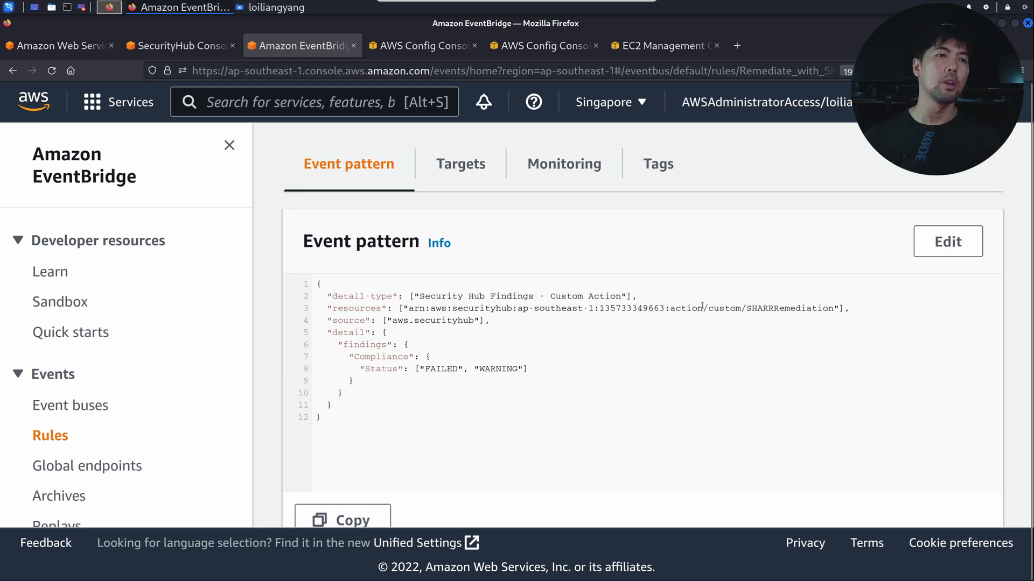
pyautogui.doubleClick(789, 308)
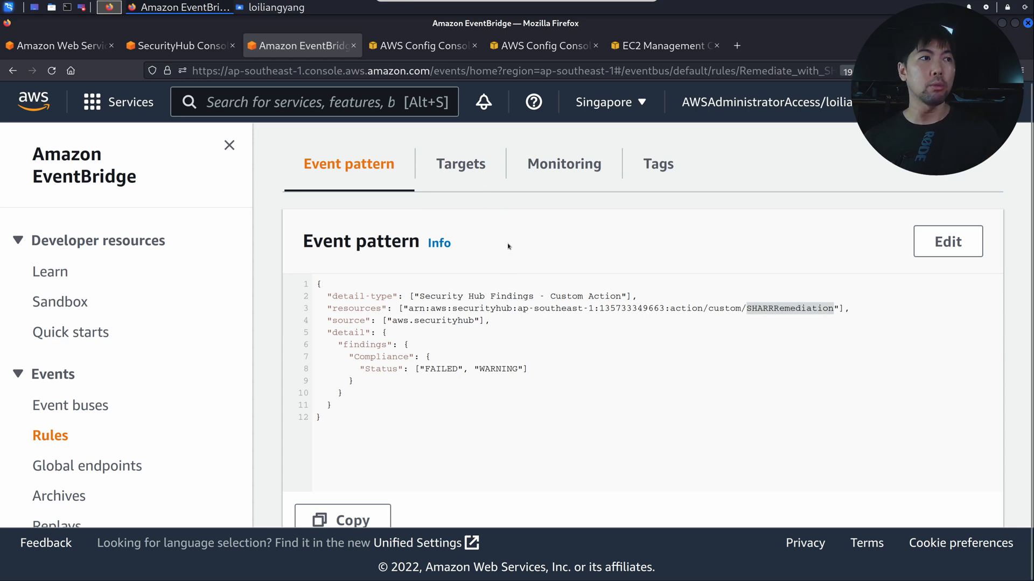
pyautogui.click(482, 167)
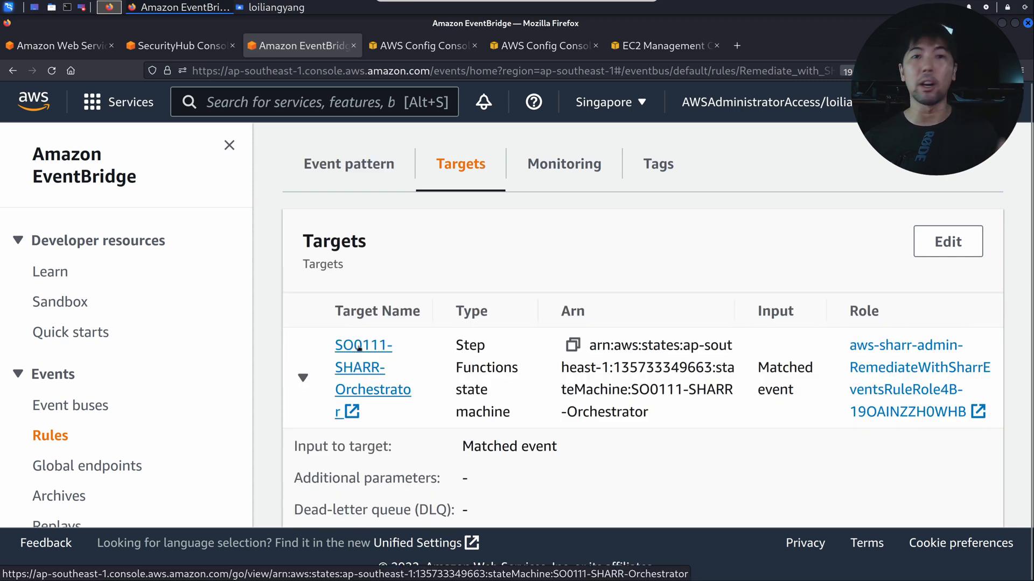
# Check the rule's monitoring metrics, including the latest data point on the Invocations graph.
pyautogui.click(557, 168)
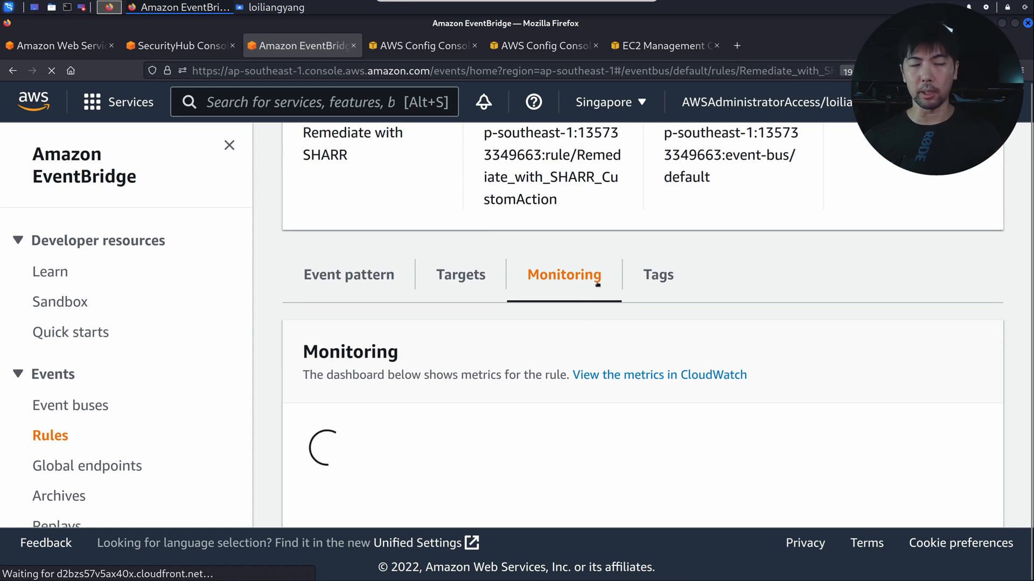
pyautogui.scroll(-8, 605, 267)
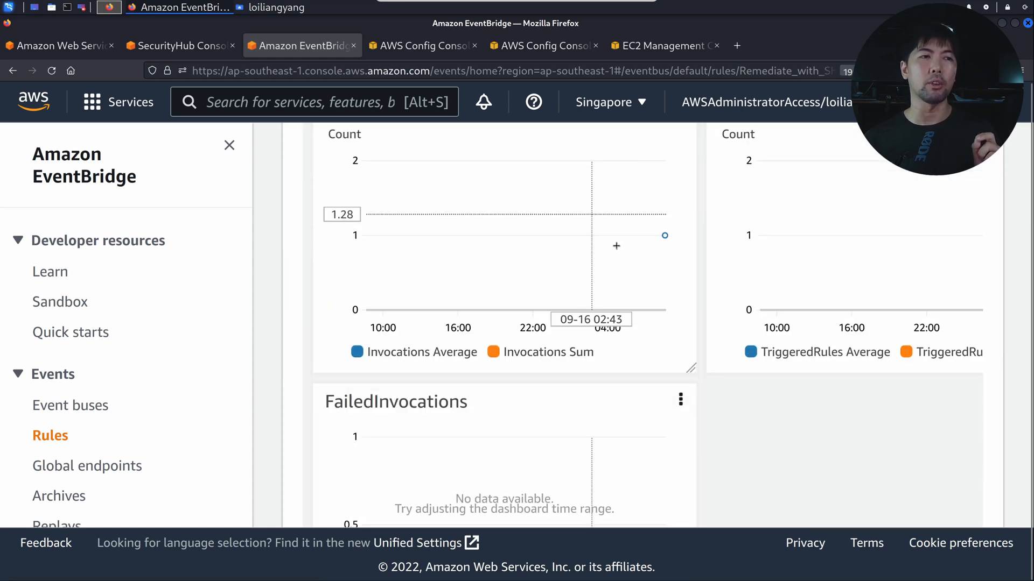
pyautogui.moveTo(662, 234)
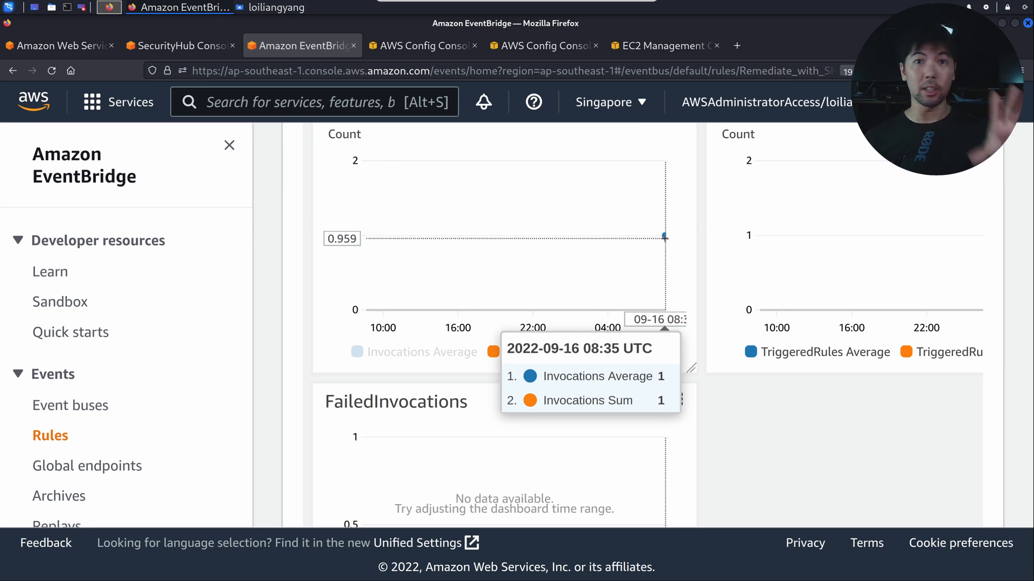
pyautogui.scroll(4, 500, 194)
pyautogui.scroll(1, 501, 194)
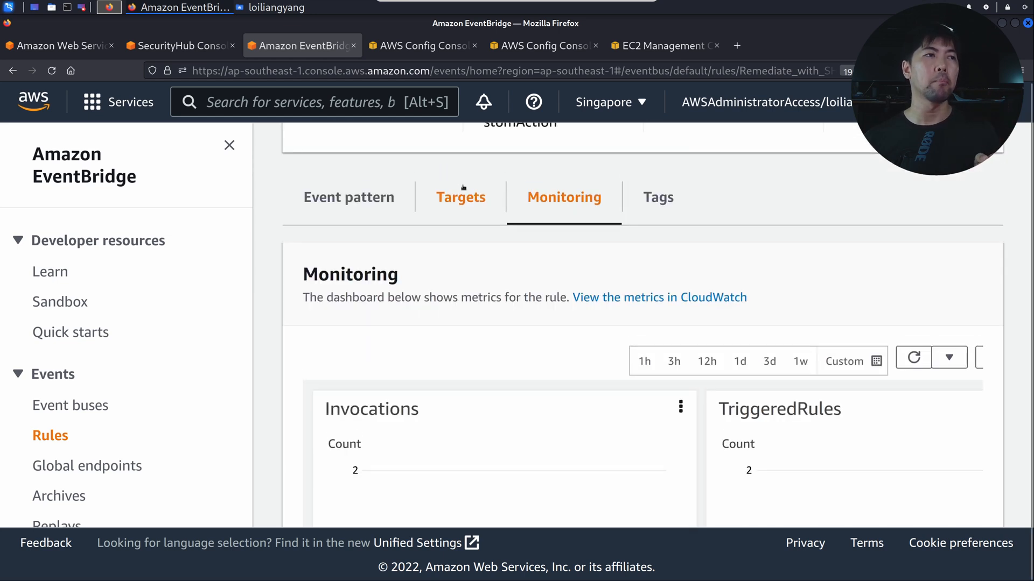
# Open the rule's target state machine SO0111-SHARR-Orchestrator in Step Functions and dismiss the notices.
pyautogui.click(470, 208)
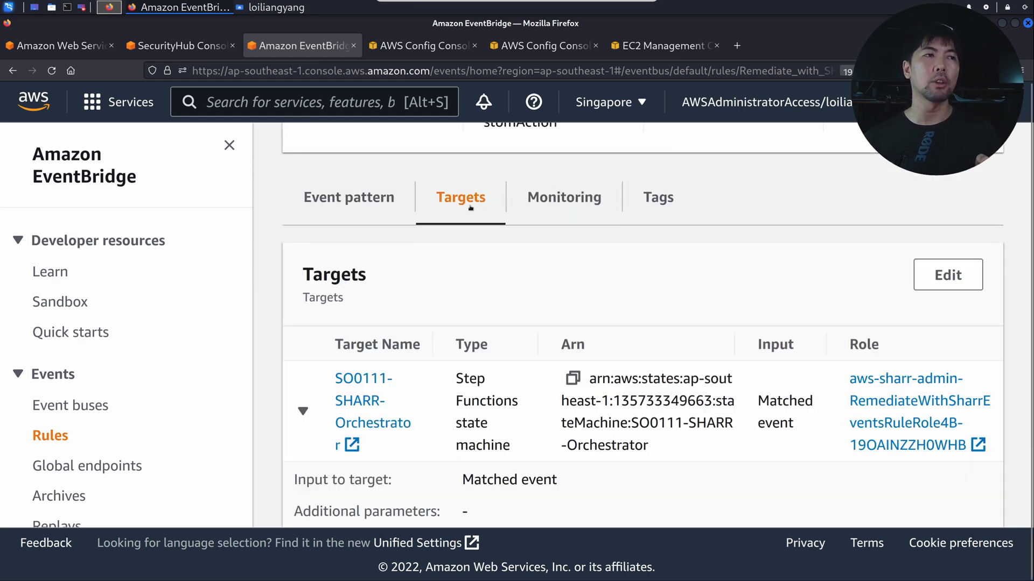
pyautogui.click(353, 380)
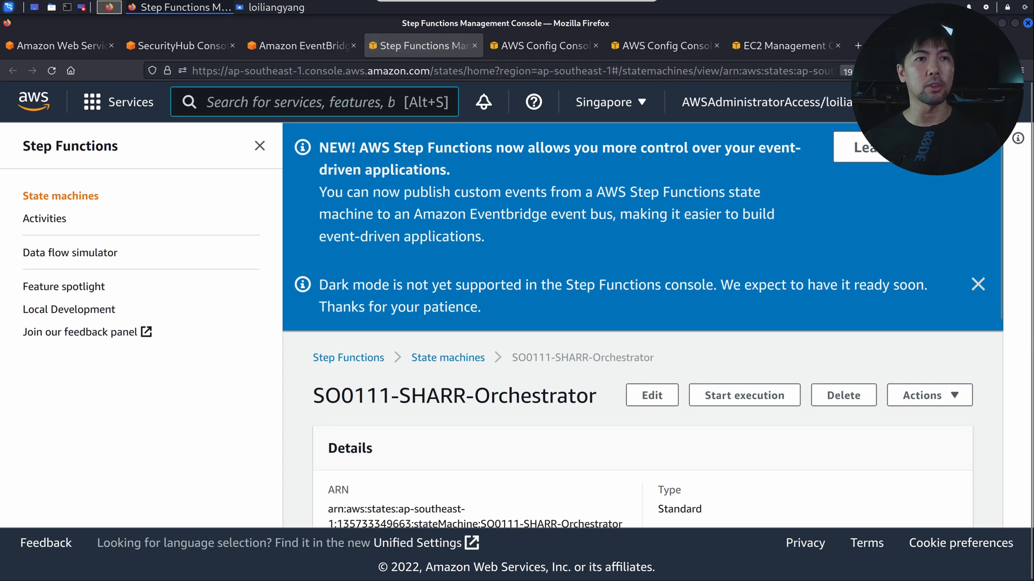
pyautogui.click(977, 147)
pyautogui.click(978, 147)
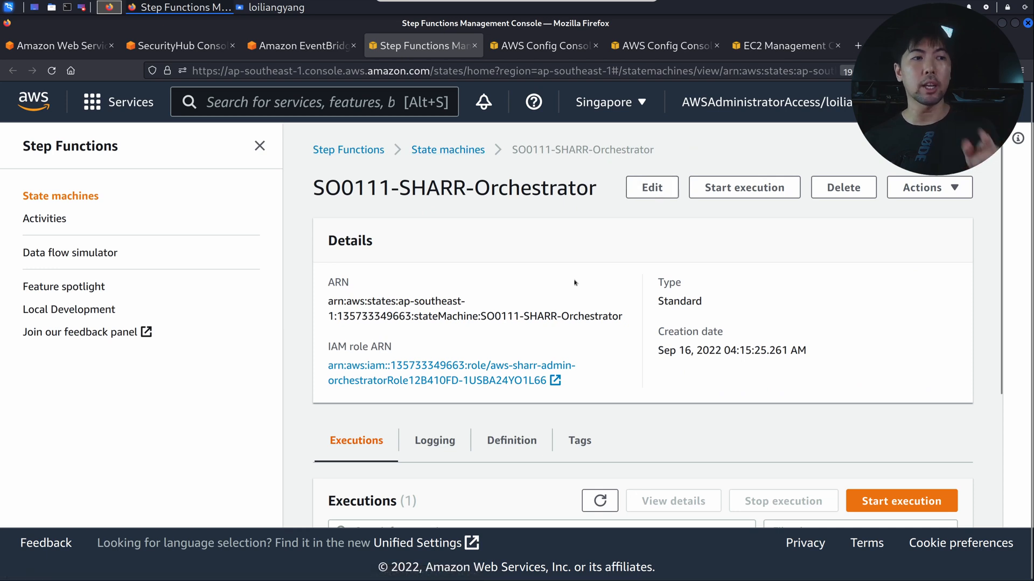
# Open the orchestrator's only listed execution and review its execution details.
pyautogui.scroll(-2, 604, 272)
pyautogui.scroll(-2, 604, 272)
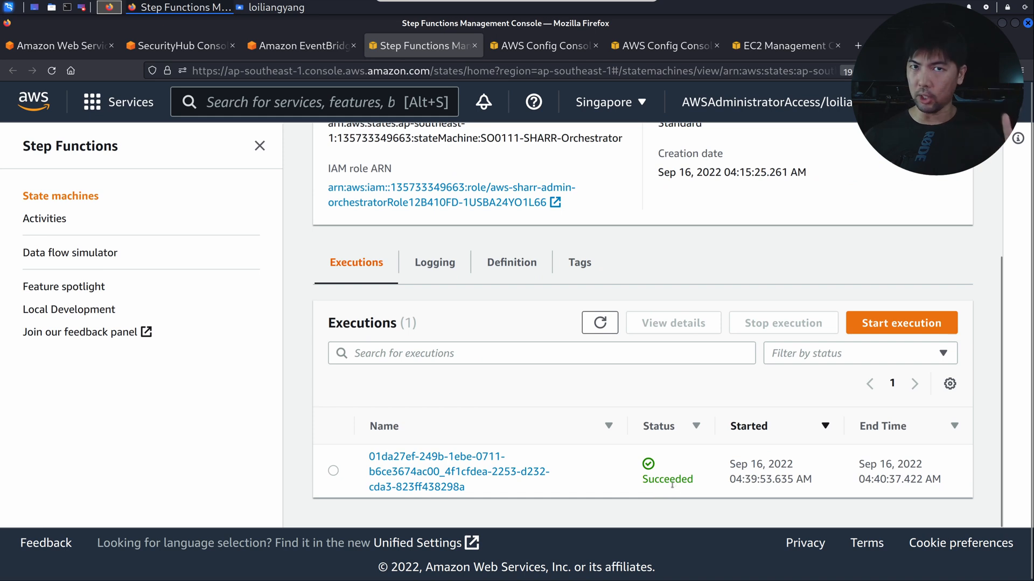
pyautogui.click(467, 472)
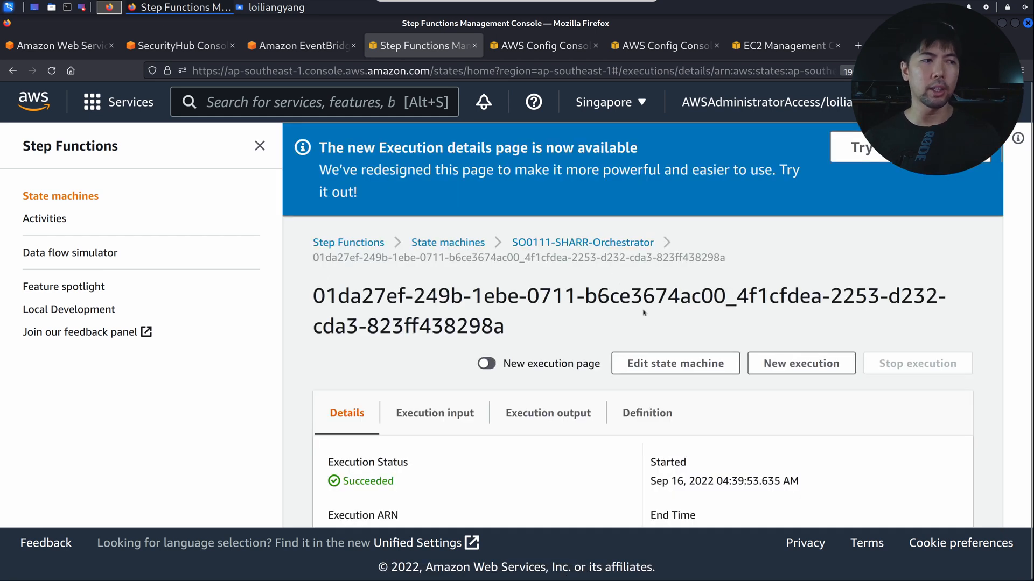
pyautogui.scroll(-4, 610, 276)
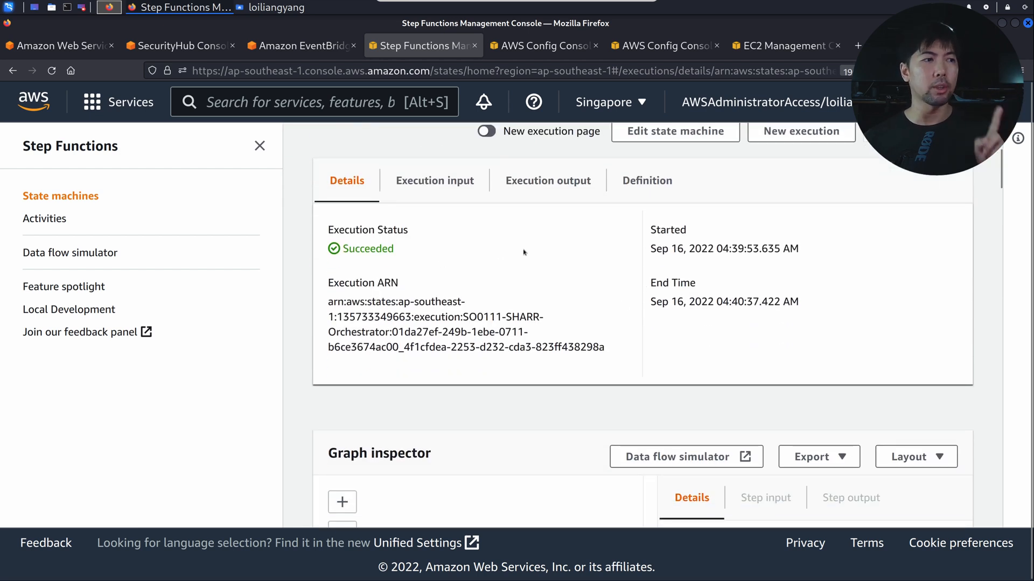
# Examine the orchestrator execution's graph and read its event history from the first event through to the last.
pyautogui.scroll(-4, 525, 250)
pyautogui.scroll(-3, 524, 252)
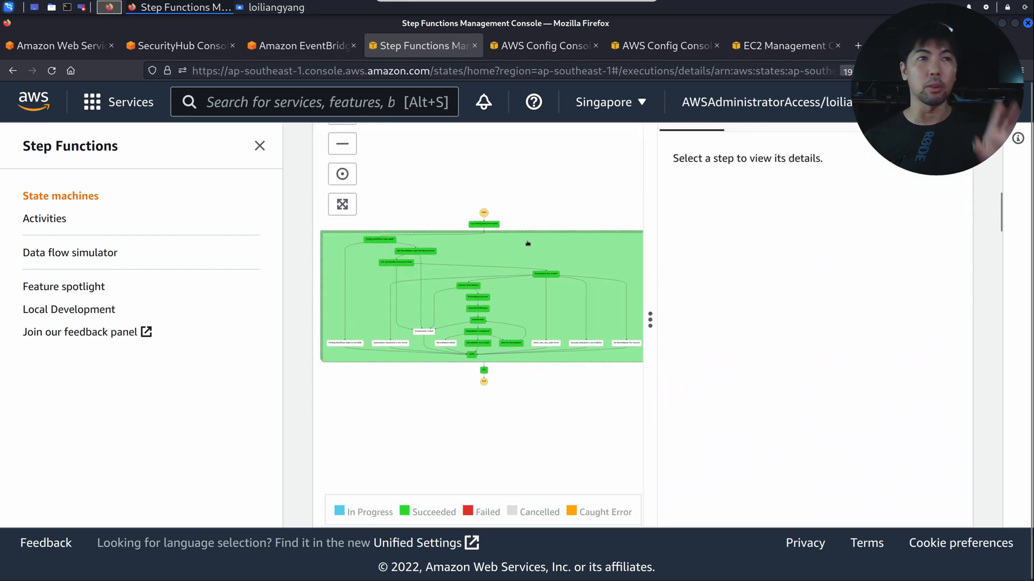
pyautogui.scroll(-6, 665, 266)
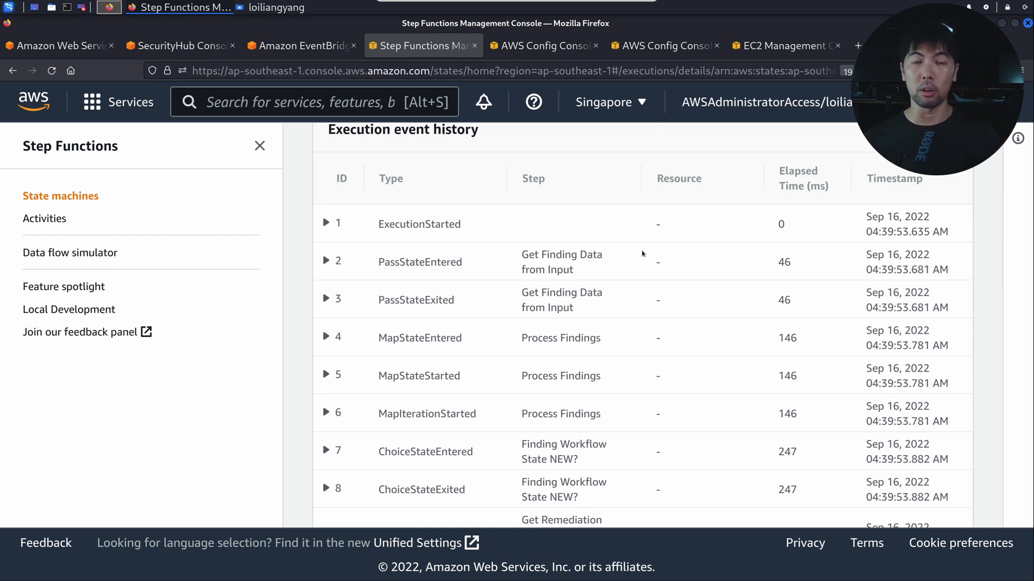
pyautogui.scroll(-2, 497, 296)
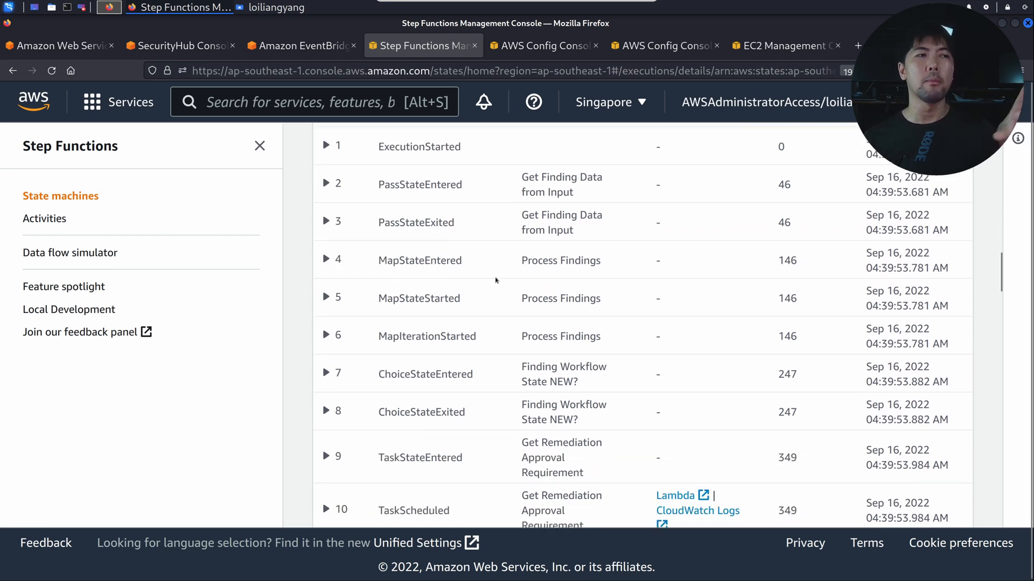
pyautogui.scroll(-2, 495, 286)
pyautogui.scroll(-9, 495, 279)
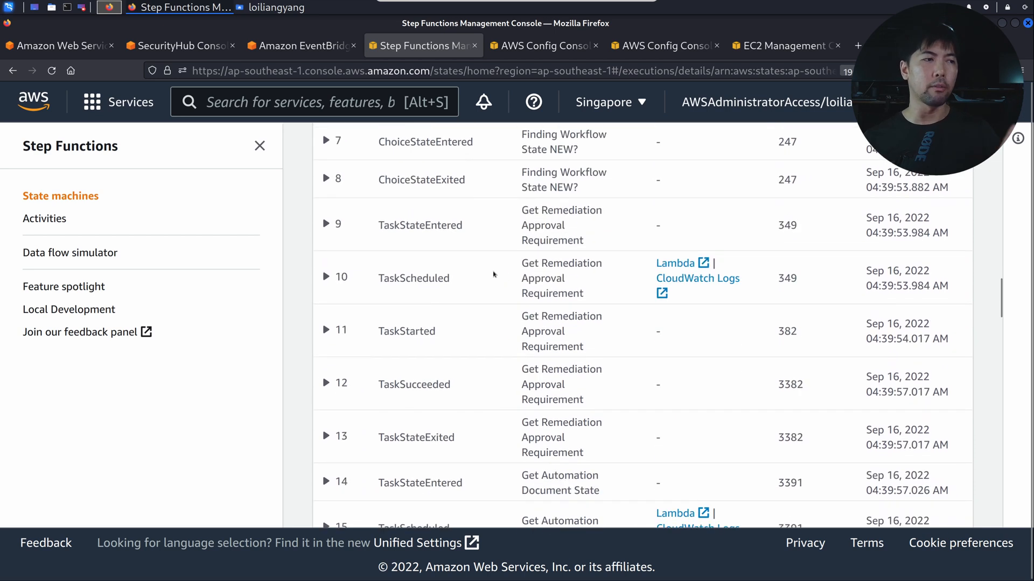
pyautogui.scroll(-5, 495, 275)
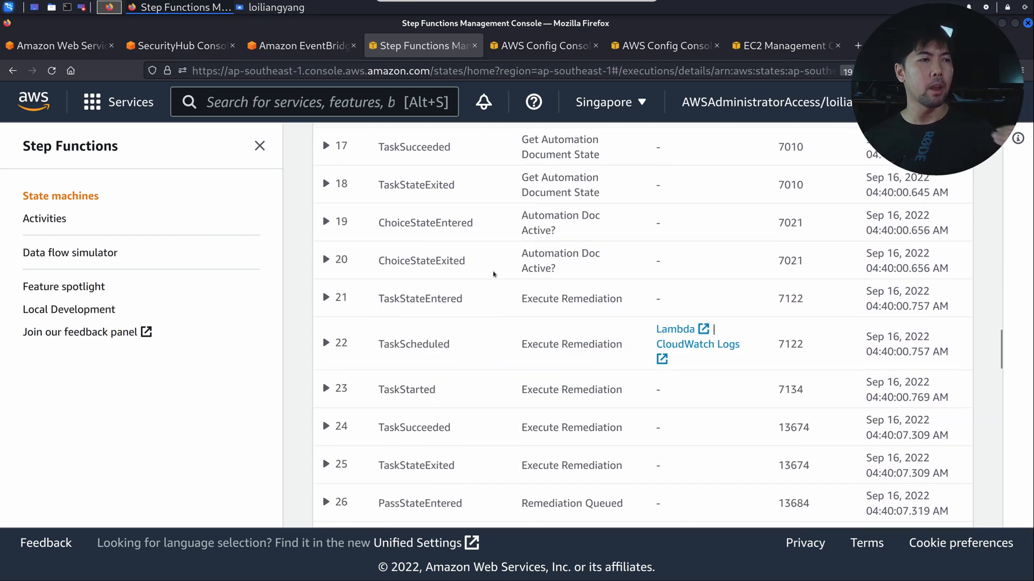
pyautogui.scroll(-6, 495, 275)
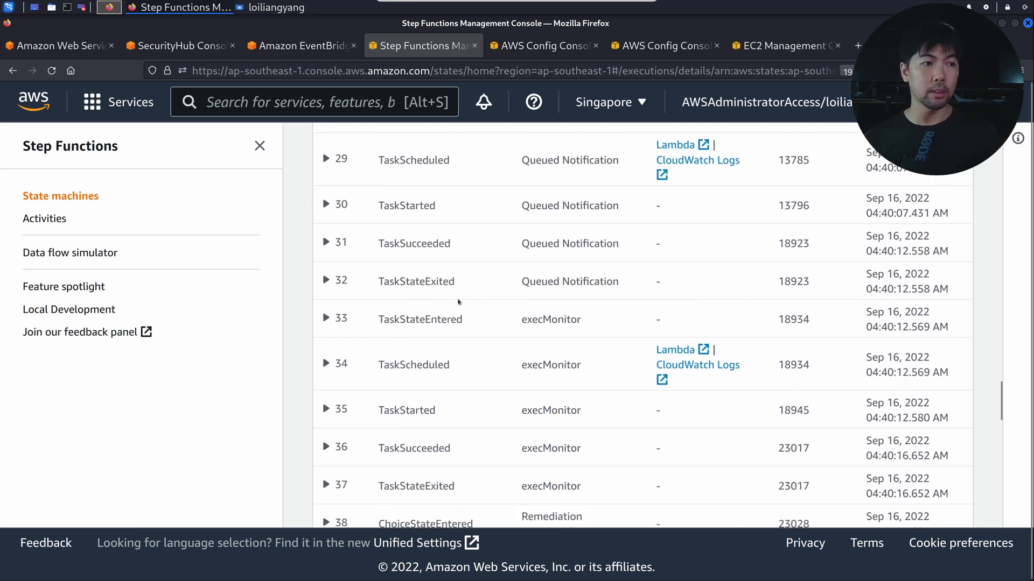
pyautogui.scroll(-3, 463, 303)
pyautogui.scroll(-3, 475, 307)
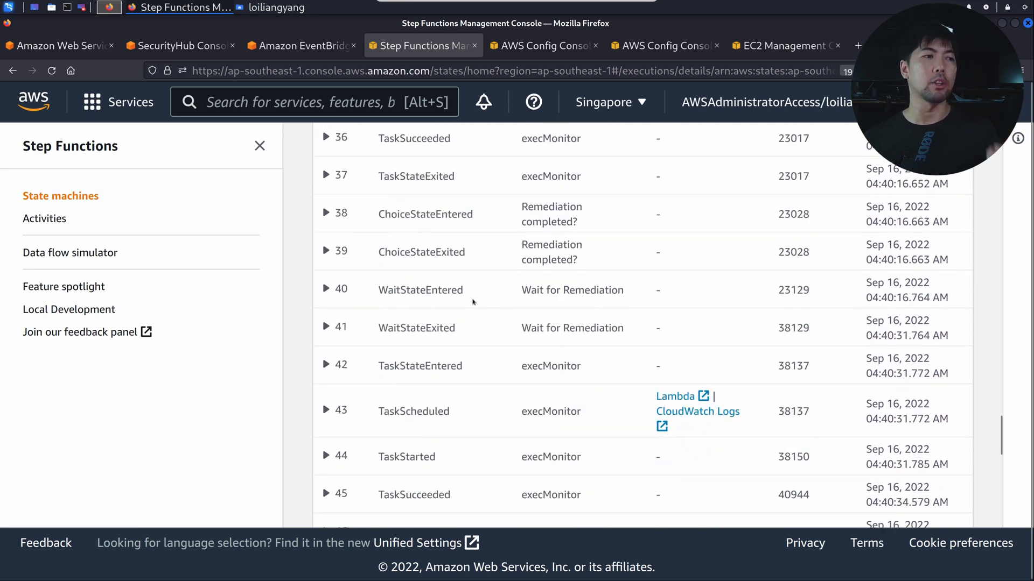
pyautogui.scroll(-3, 475, 301)
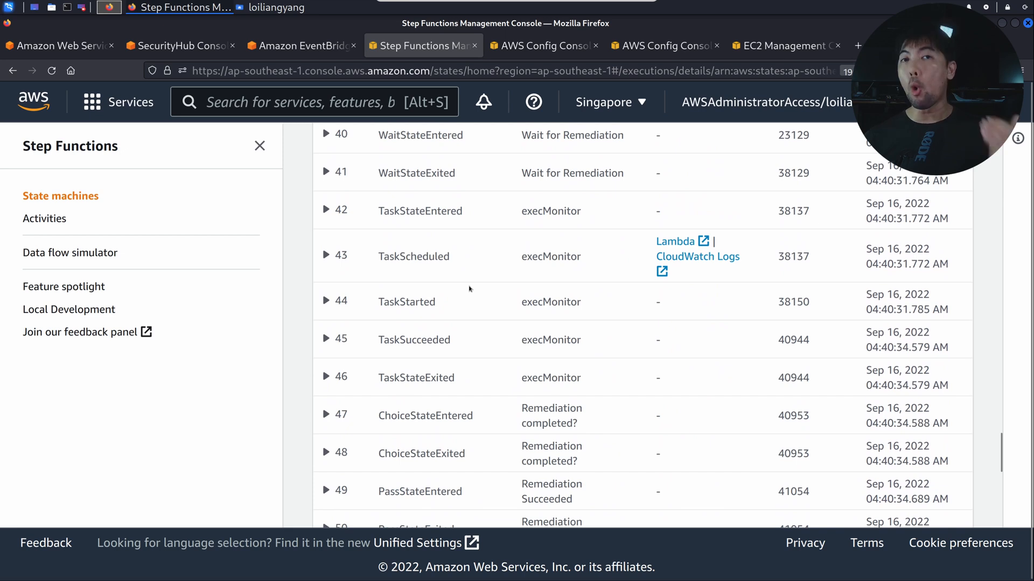
pyautogui.scroll(-4, 470, 279)
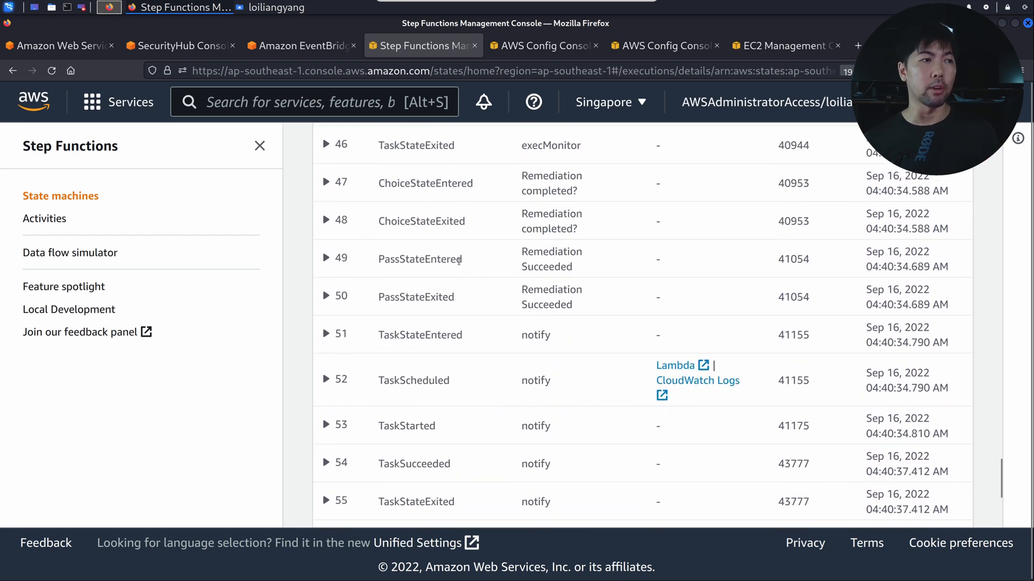
pyautogui.scroll(-3, 462, 267)
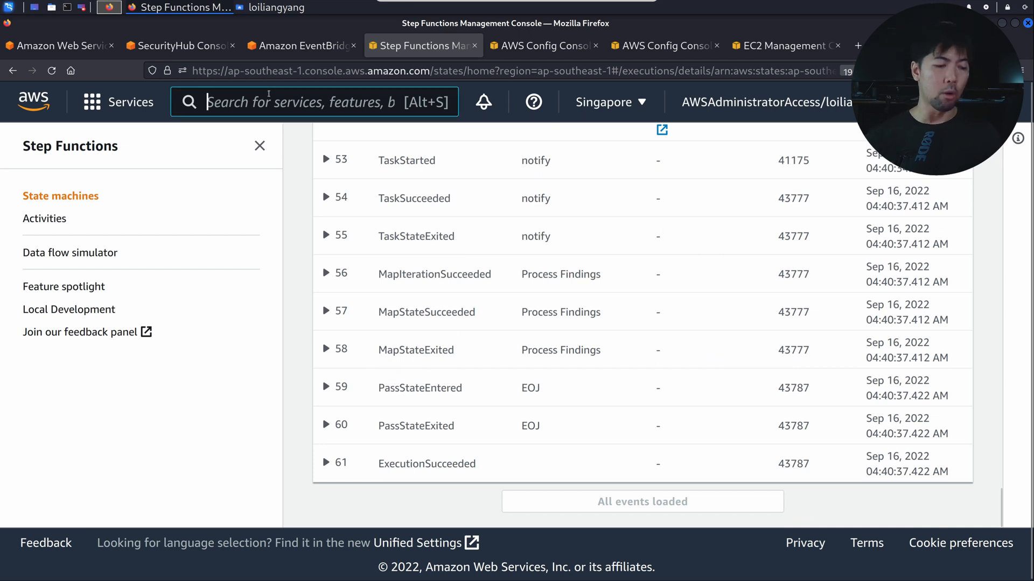
# Find the Systems Manager service and show its Automation executions.
pyautogui.write('systems manager')
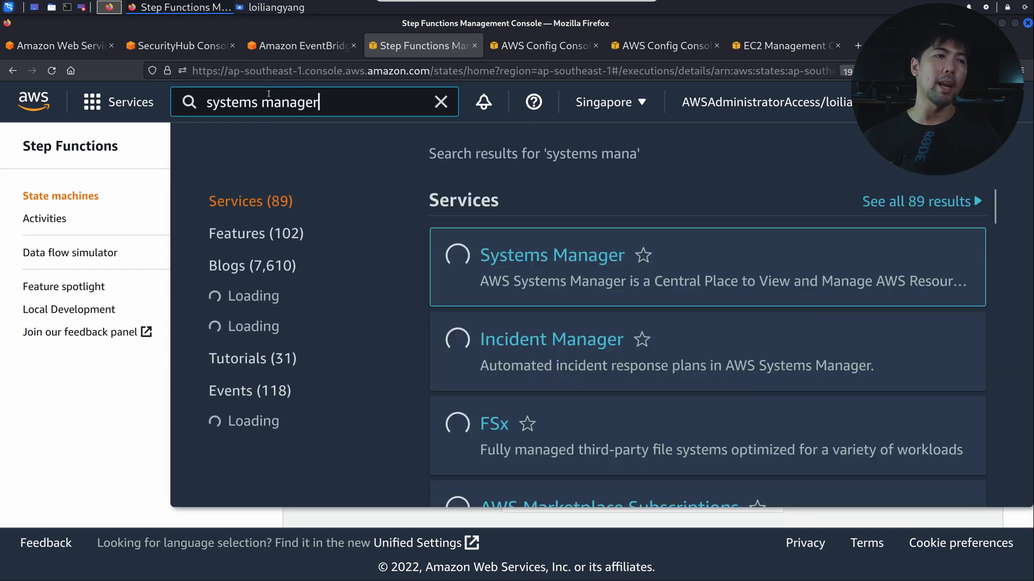
pyautogui.press('Return')
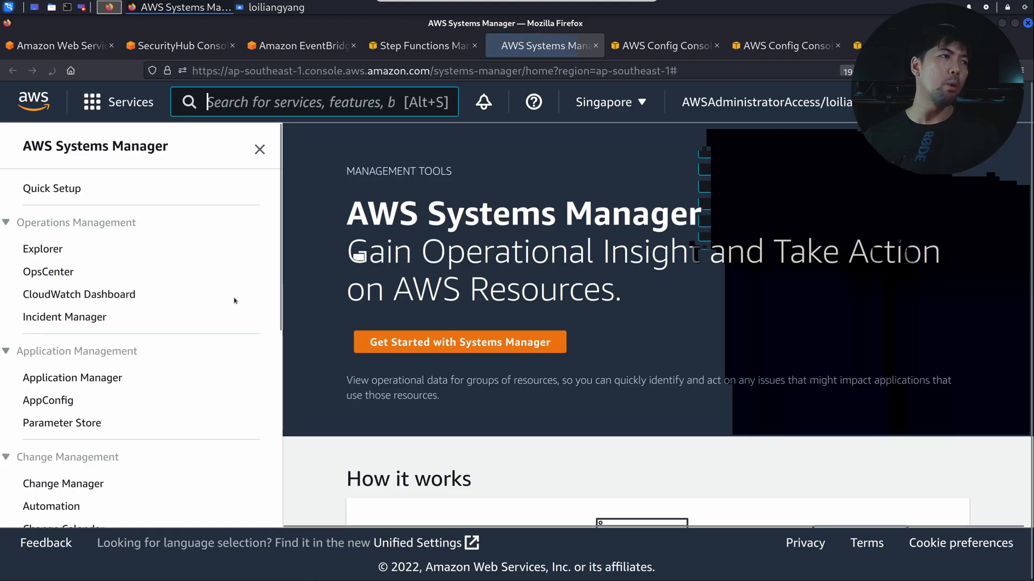
pyautogui.scroll(-3, 147, 357)
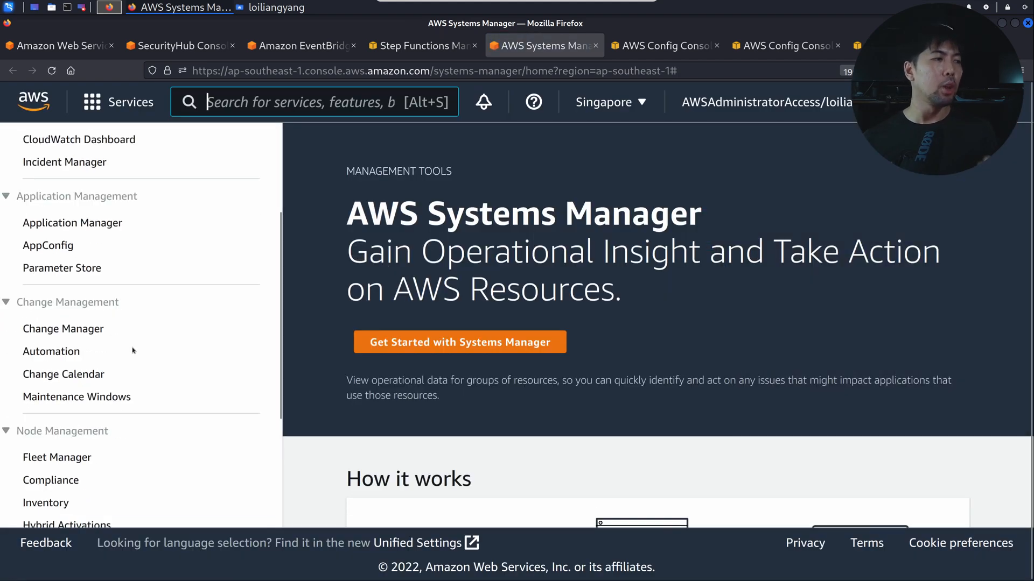
pyautogui.scroll(-3, 133, 350)
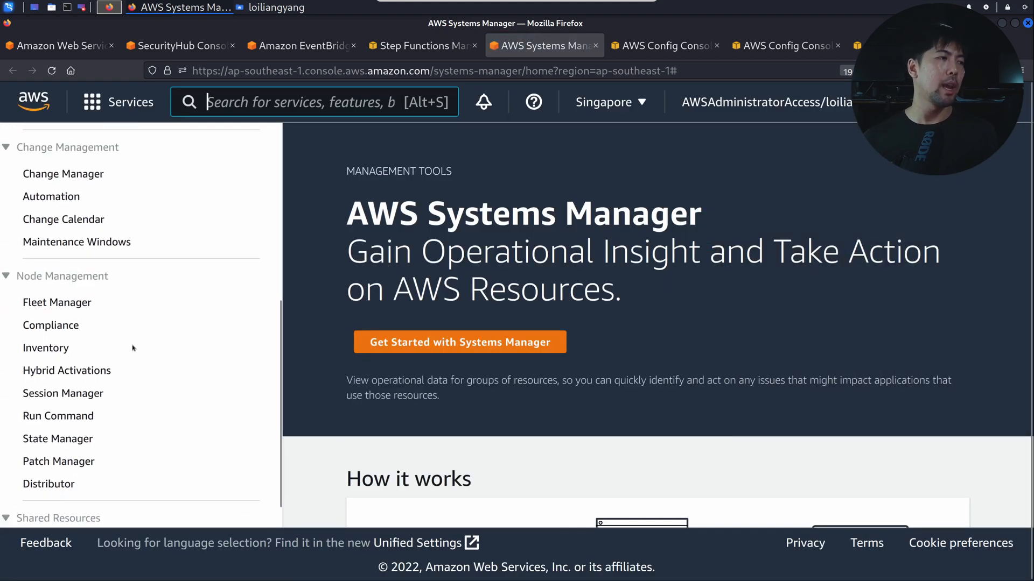
pyautogui.click(68, 197)
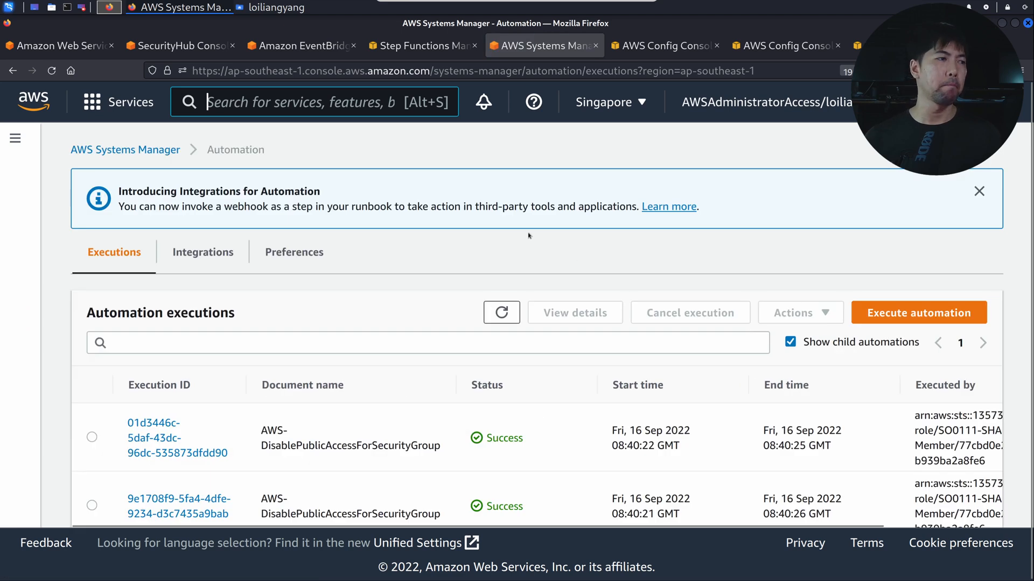
# Open the most recent AWS-DisablePublicAccessForSecurityGroup execution and review its executed steps, especially DisableSSHFromIpV4.
pyautogui.scroll(-3, 528, 235)
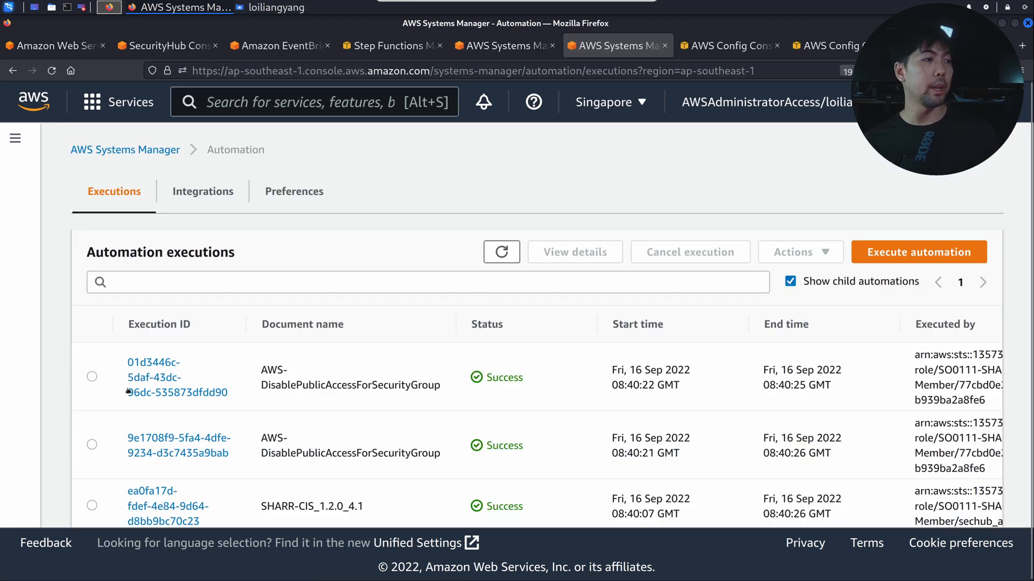
pyautogui.click(146, 371)
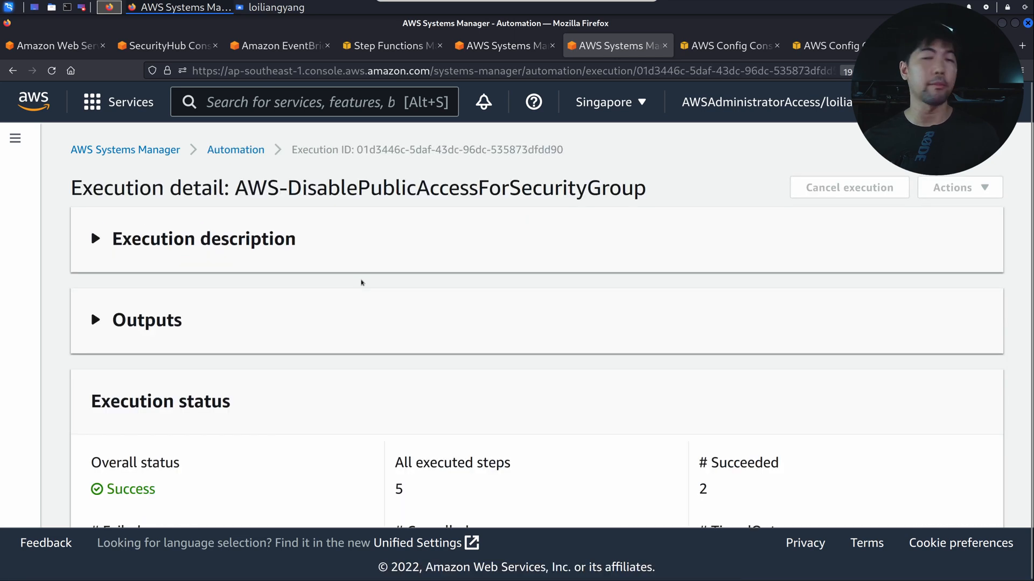
pyautogui.scroll(-10, 366, 281)
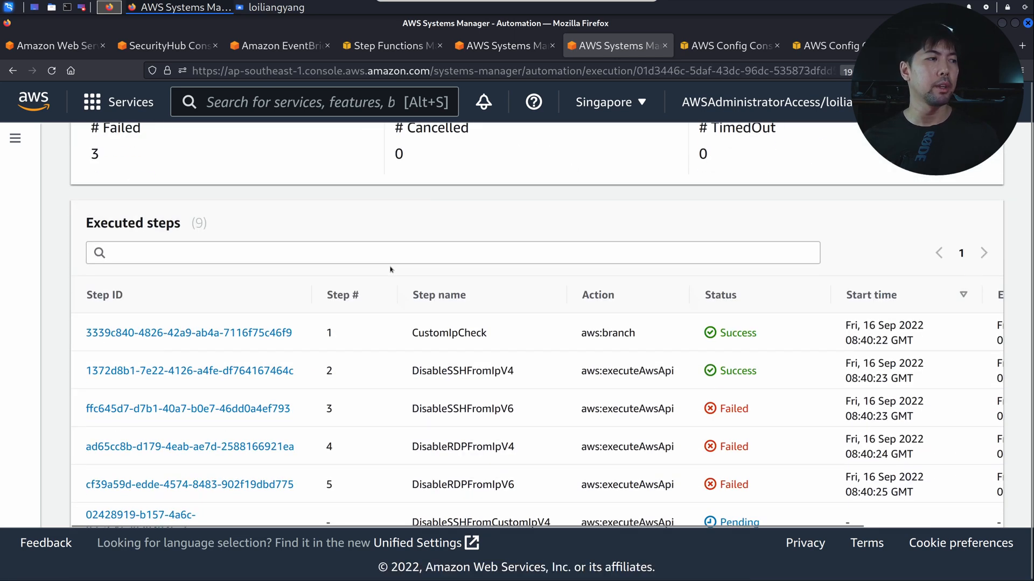
pyautogui.scroll(-2, 375, 254)
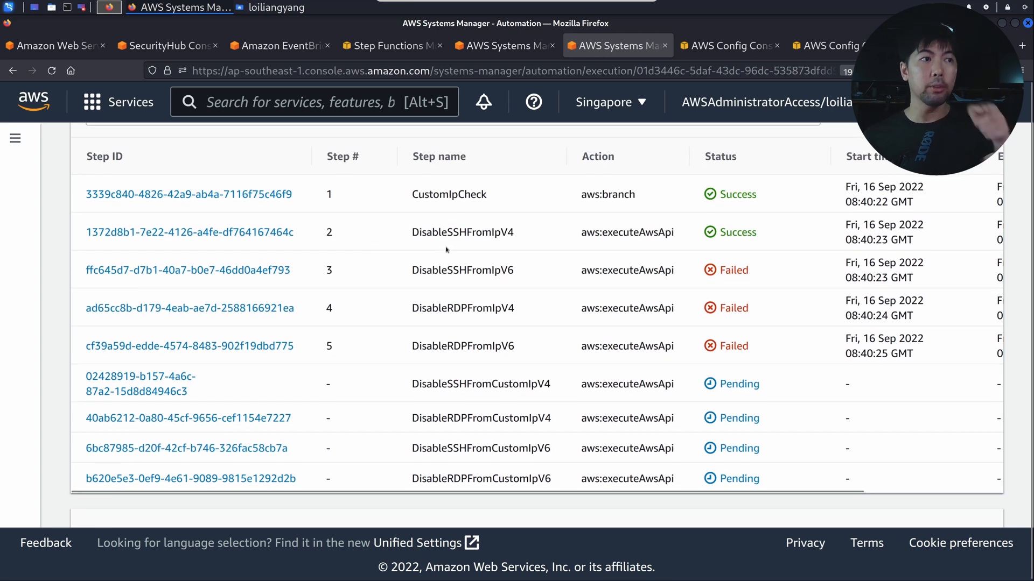
pyautogui.doubleClick(468, 234)
pyautogui.click(347, 247)
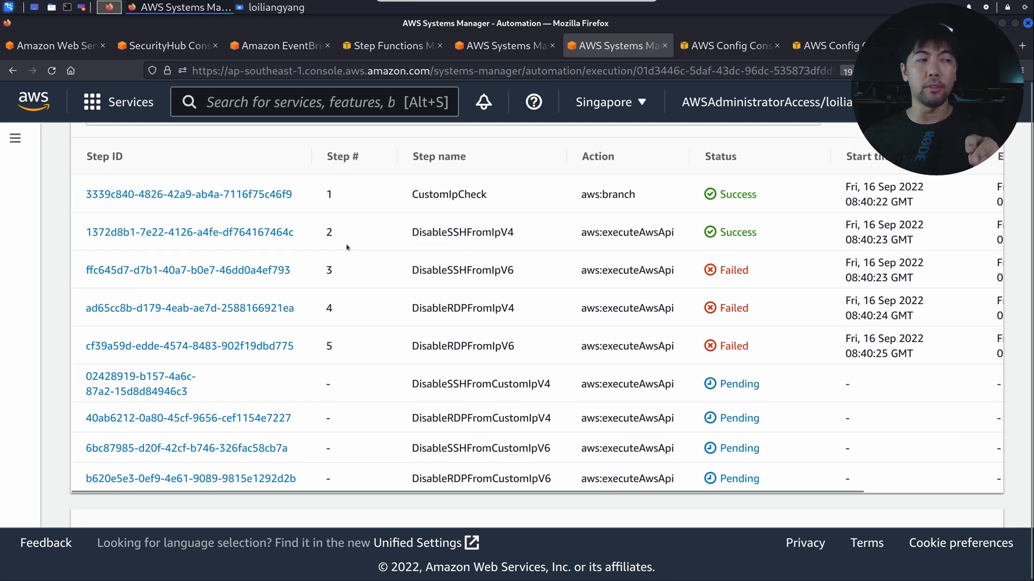
# Open the details of the DisableSSHFromIpV4 step and inspect its input parameters, especially IpPermissions.
pyautogui.click(208, 234)
pyautogui.click(253, 453)
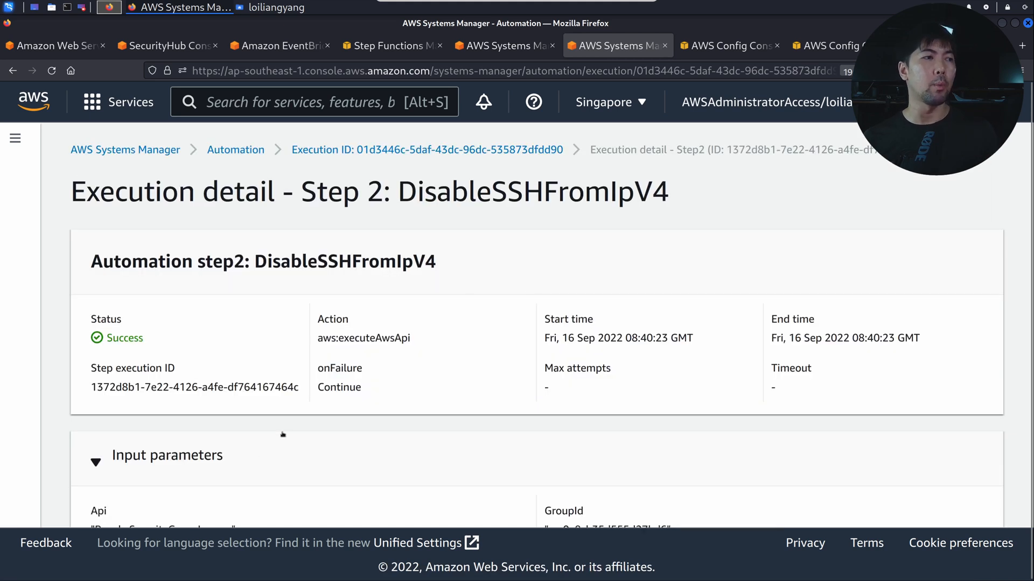
pyautogui.scroll(-4, 506, 317)
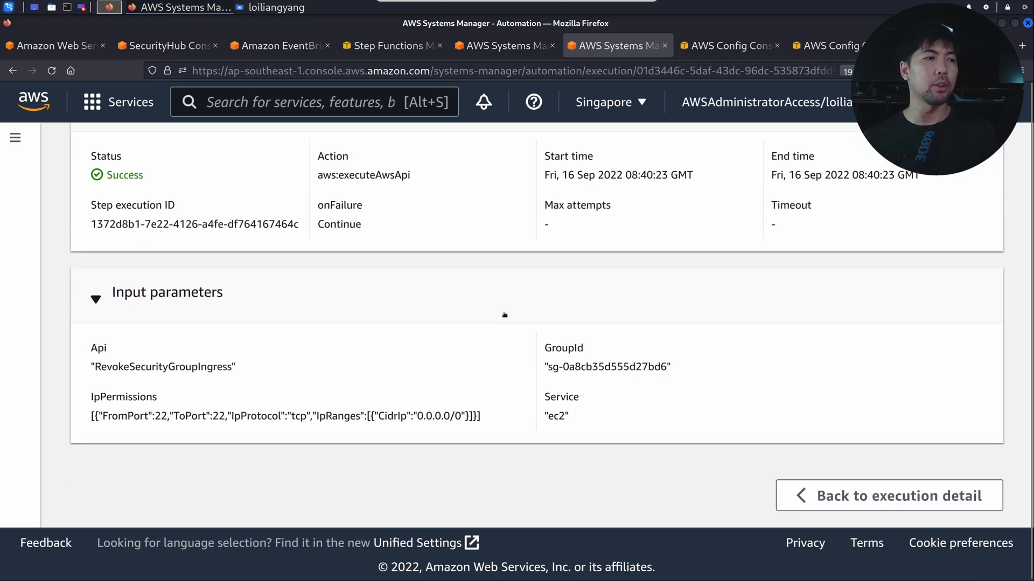
pyautogui.tripleClick(322, 417)
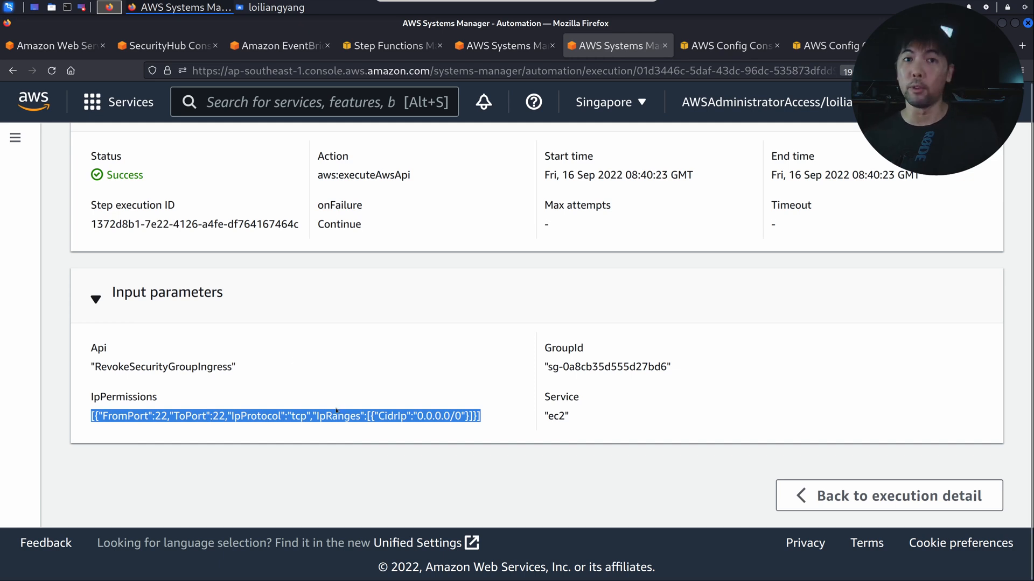
# Switch from the Step Functions page to the EC2 service and show its security groups.
pyautogui.click(387, 45)
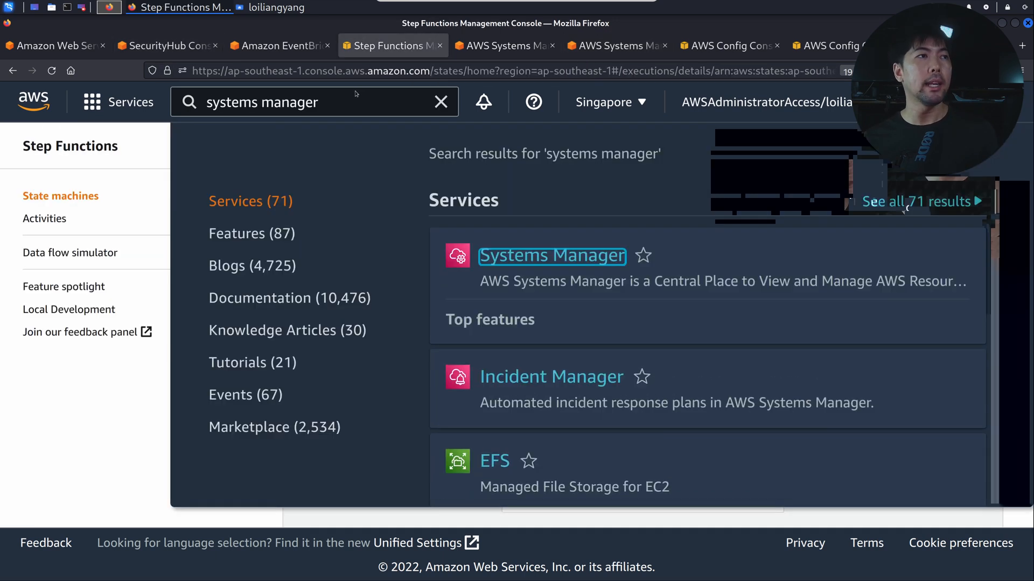
pyautogui.click(333, 107)
pyautogui.click(330, 106)
pyautogui.write('ec2')
pyautogui.hotkey('ctrl', 'a')
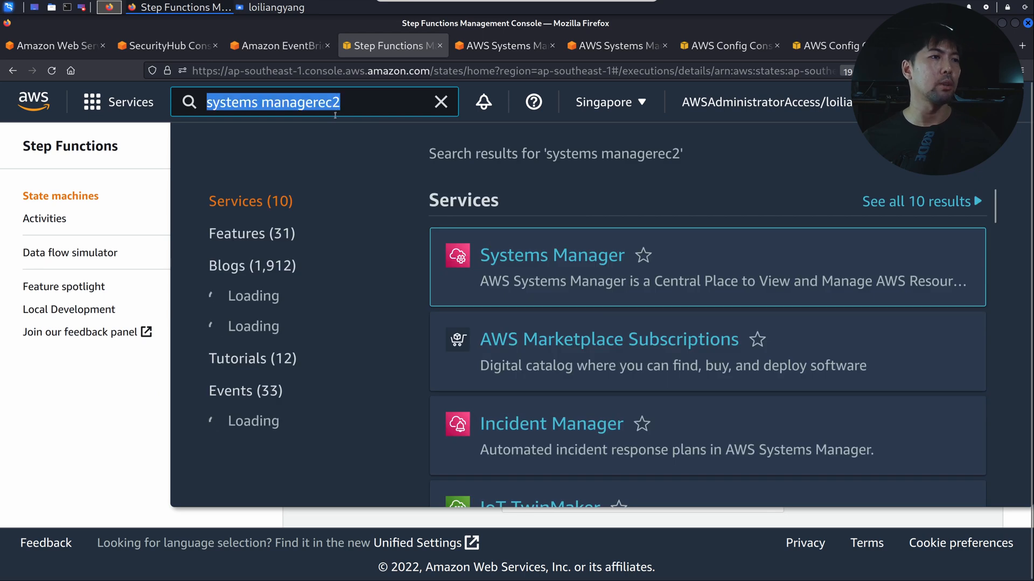
pyautogui.write('ec2')
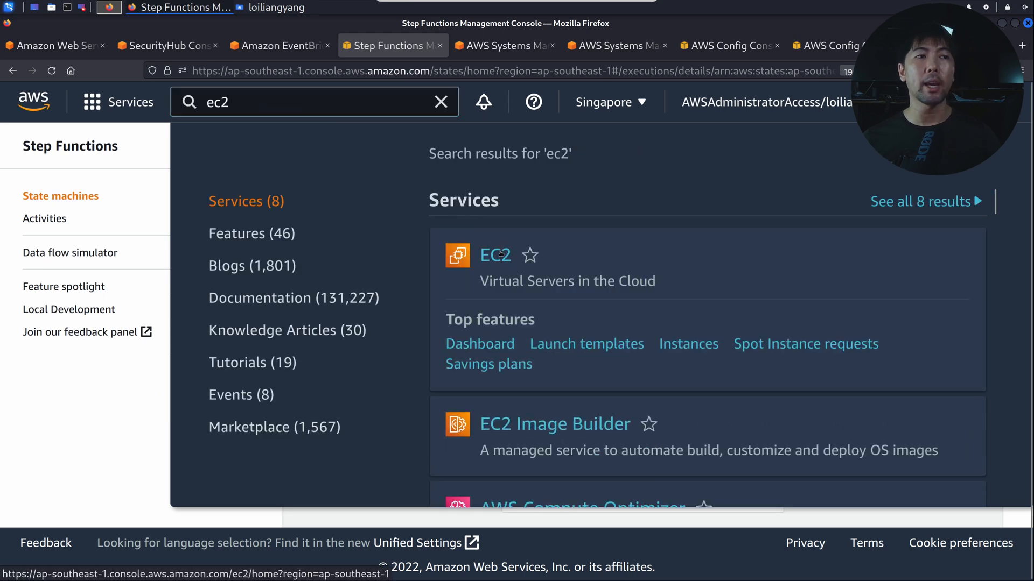
pyautogui.click(483, 282)
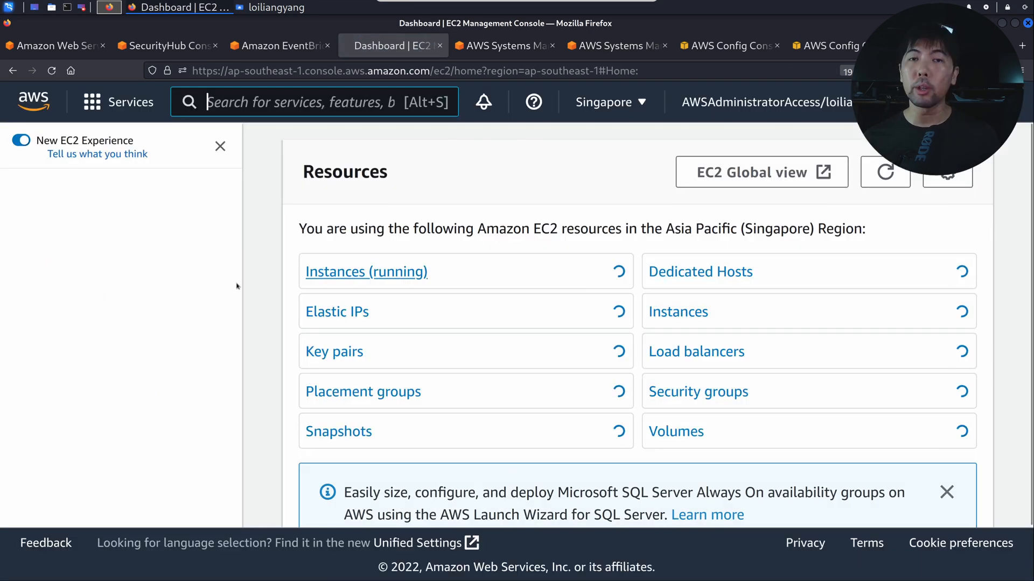
pyautogui.scroll(-7, 119, 323)
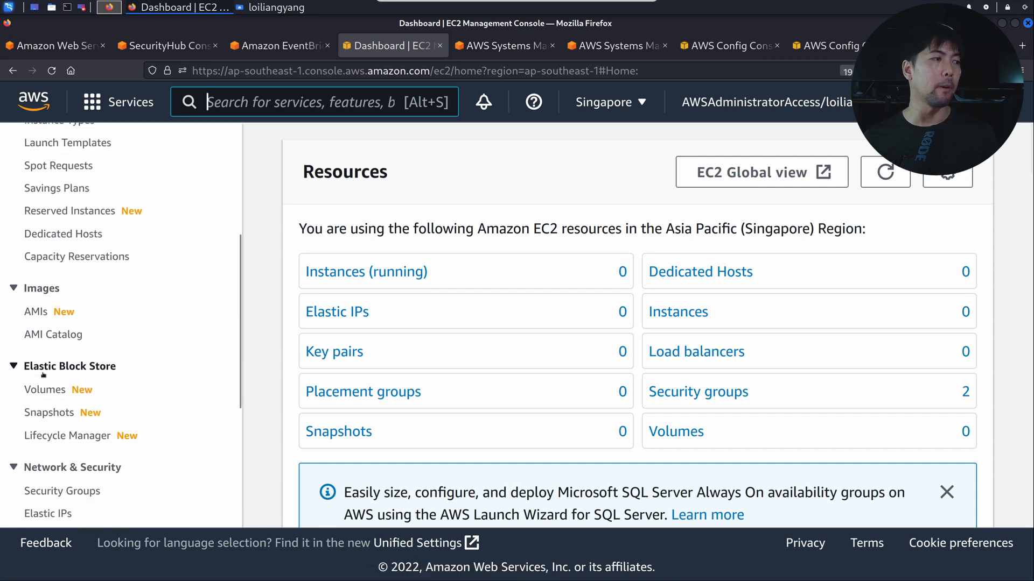
pyautogui.click(73, 346)
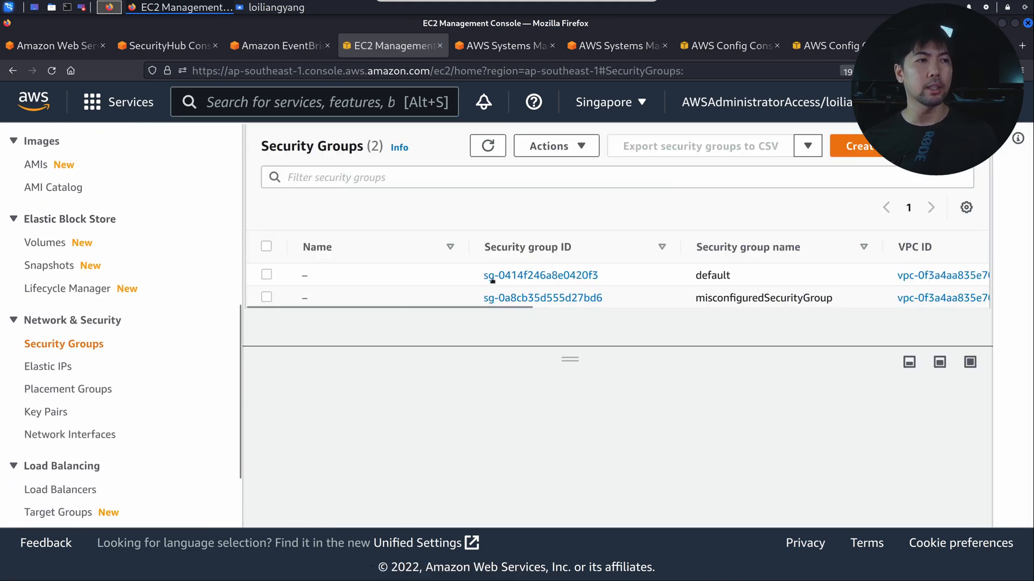
# Select misconfiguredSecurityGroup, enlarge its details pane and check its inbound rules.
pyautogui.click(264, 298)
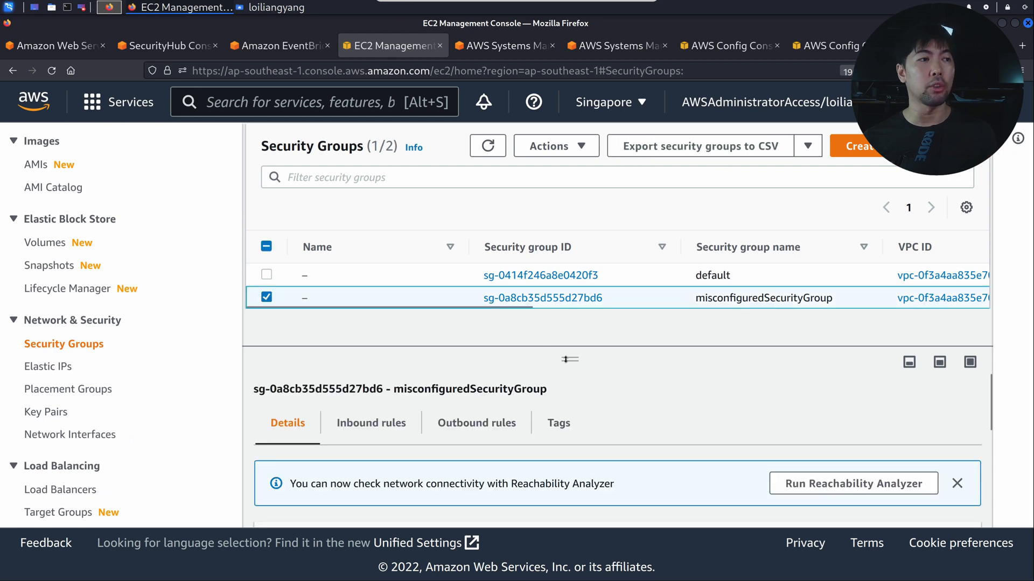
pyautogui.moveTo(578, 351); pyautogui.dragTo(577, 256)
pyautogui.click(372, 328)
pyautogui.scroll(-2, 588, 371)
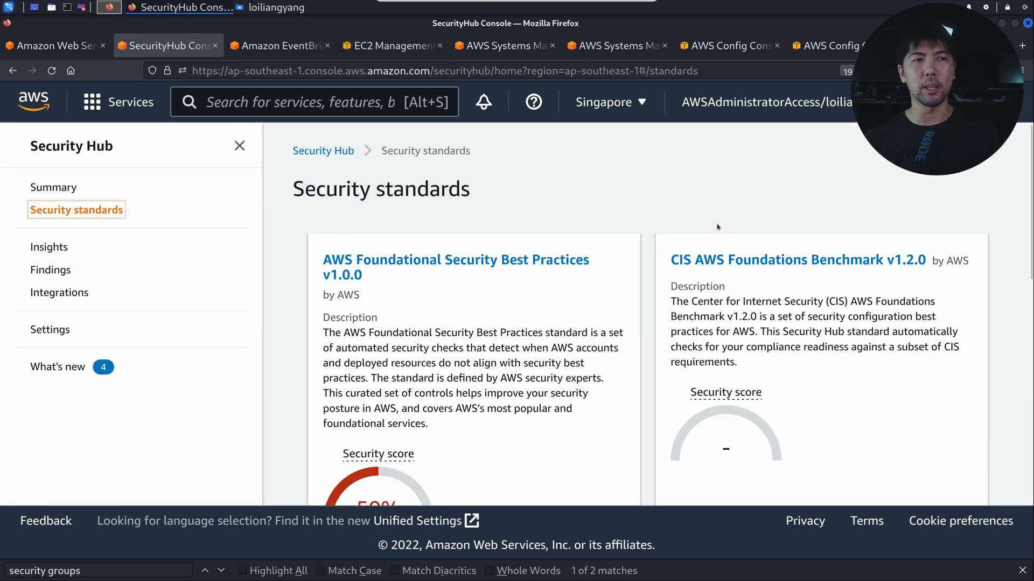
# In Security Hub's CIS AWS Foundations Benchmark v1.2.0, open control CIS.1.14 on hardware MFA for the root account and view its checks.
pyautogui.click(718, 220)
pyautogui.click(738, 261)
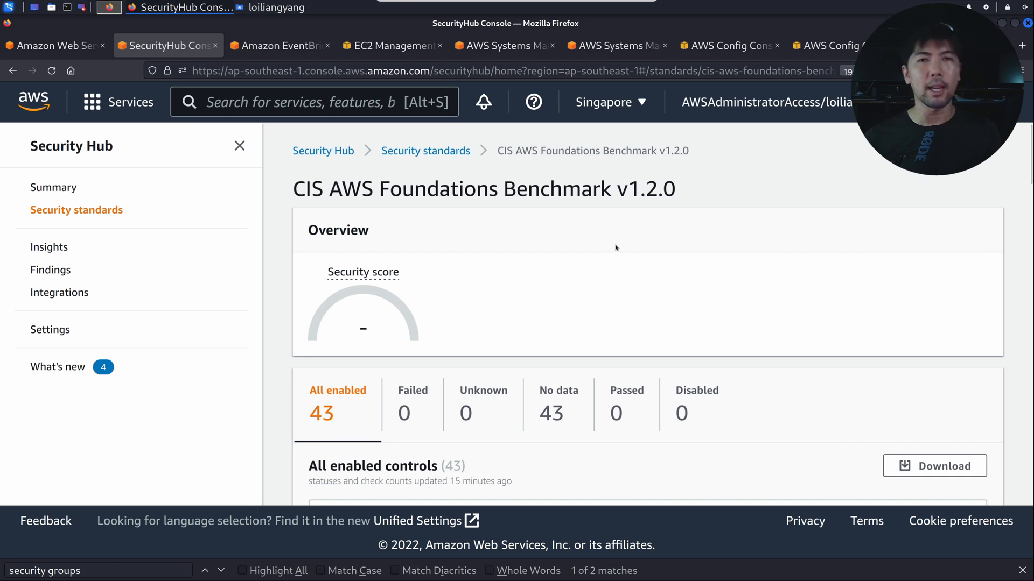
pyautogui.scroll(-8, 616, 248)
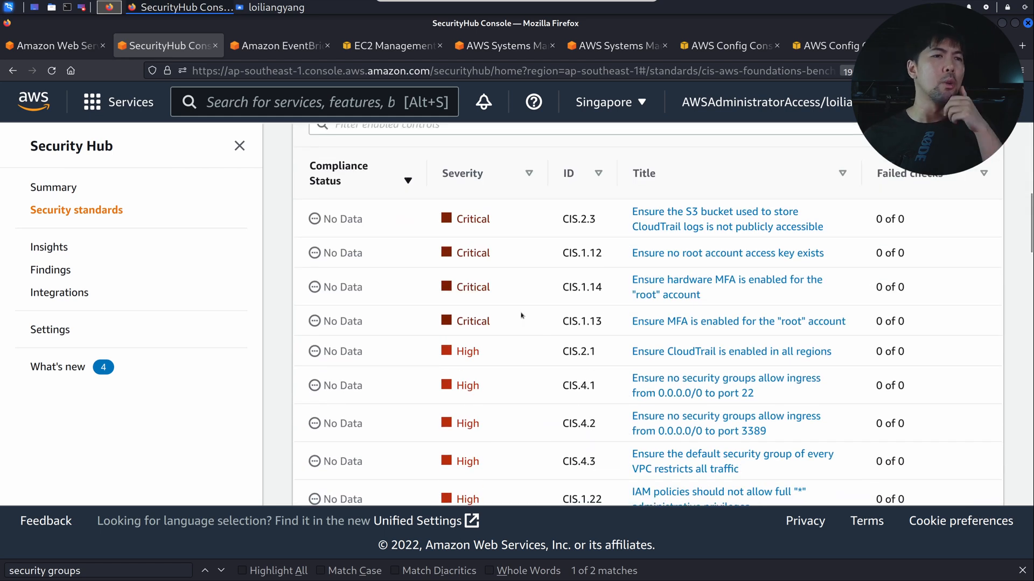
pyautogui.click(737, 280)
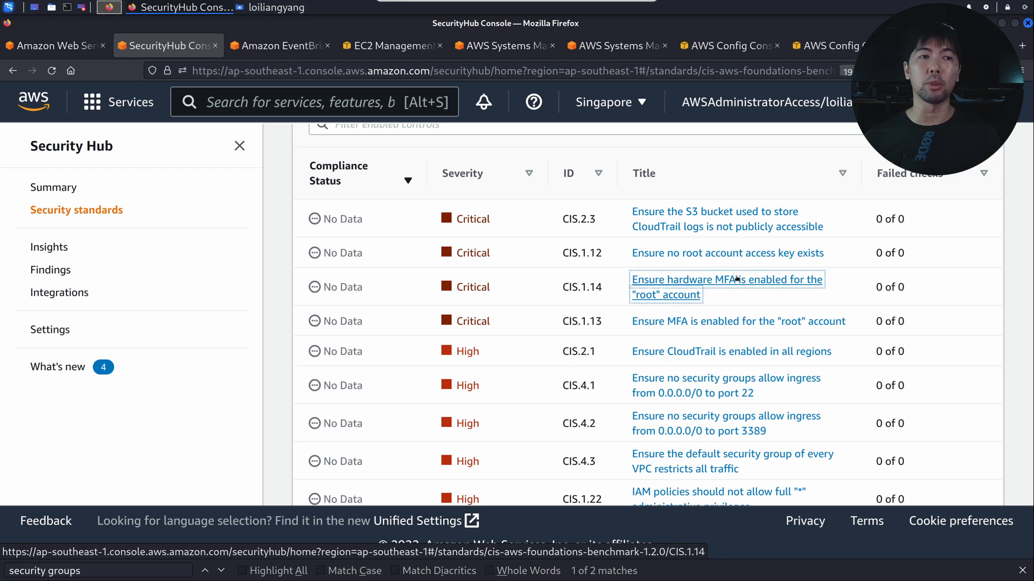
pyautogui.scroll(-3, 378, 376)
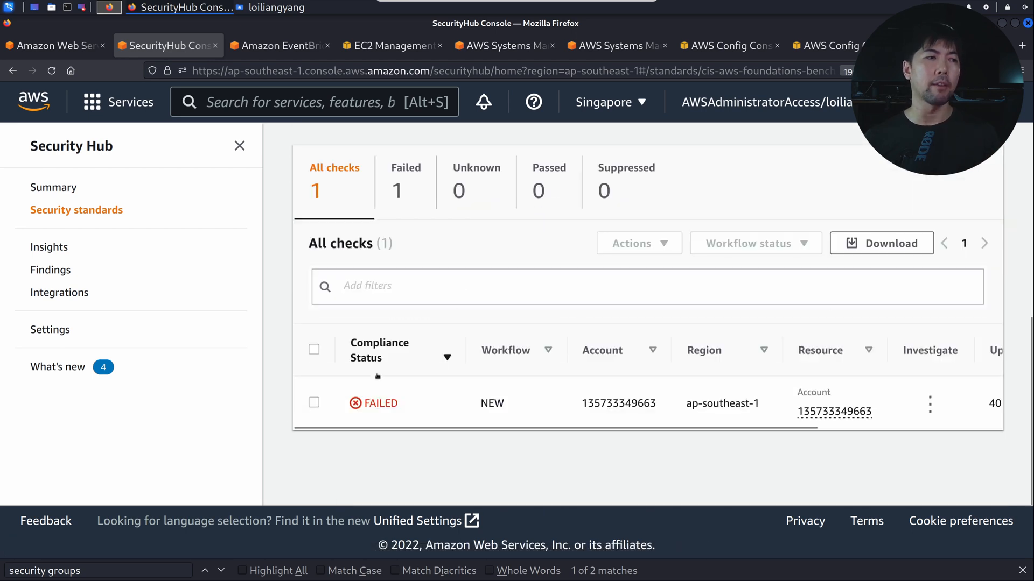
# Send the failed CIS.1.14 finding to the Remediate with SHARR action and dismiss the notification.
pyautogui.click(313, 405)
pyautogui.click(666, 244)
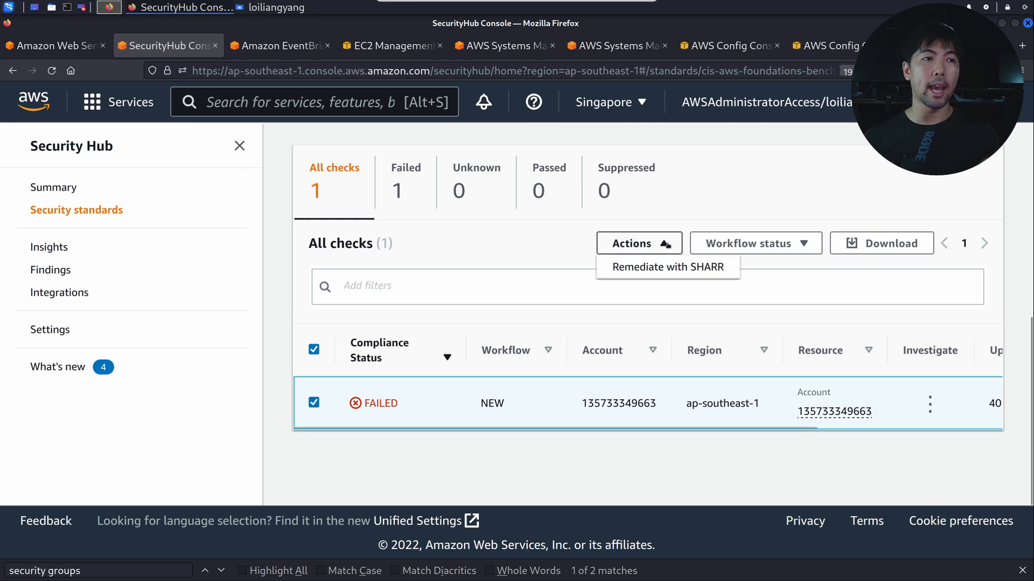
pyautogui.click(646, 267)
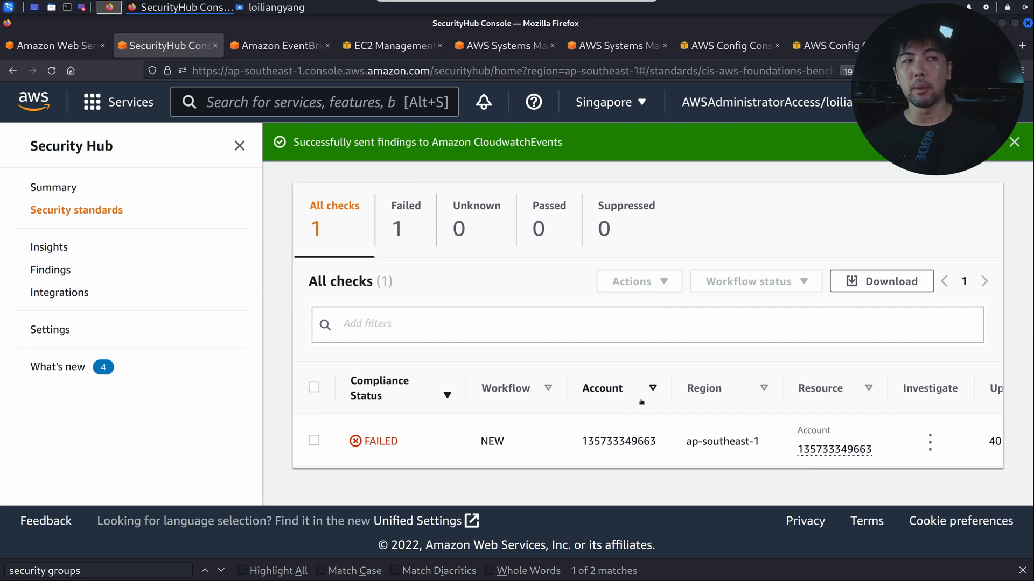
pyautogui.click(1014, 142)
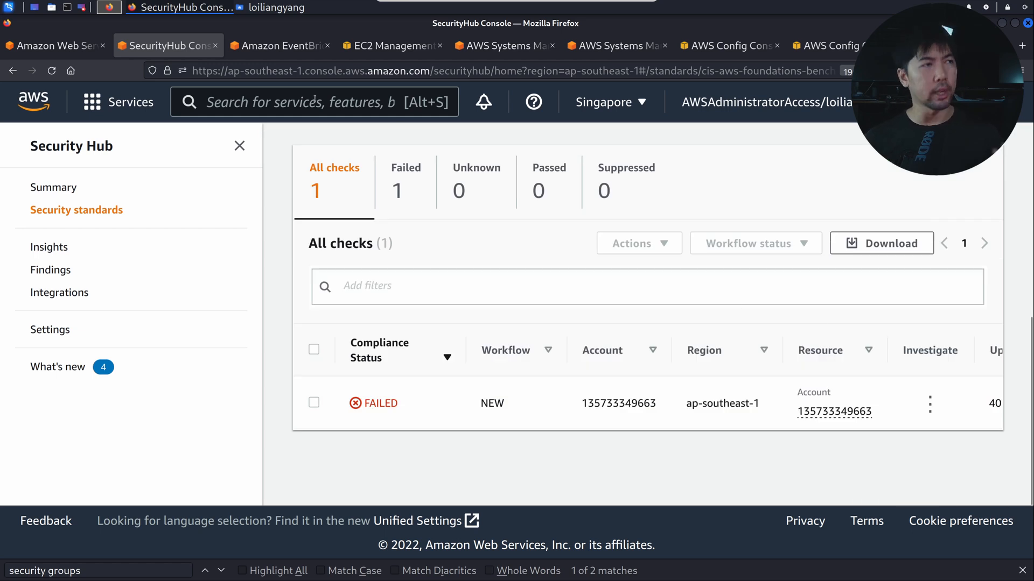
# From the EventBridge rule's targets, open the SO0111-SHARR-Orchestrator state machine and display its most recent execution.
pyautogui.click(280, 45)
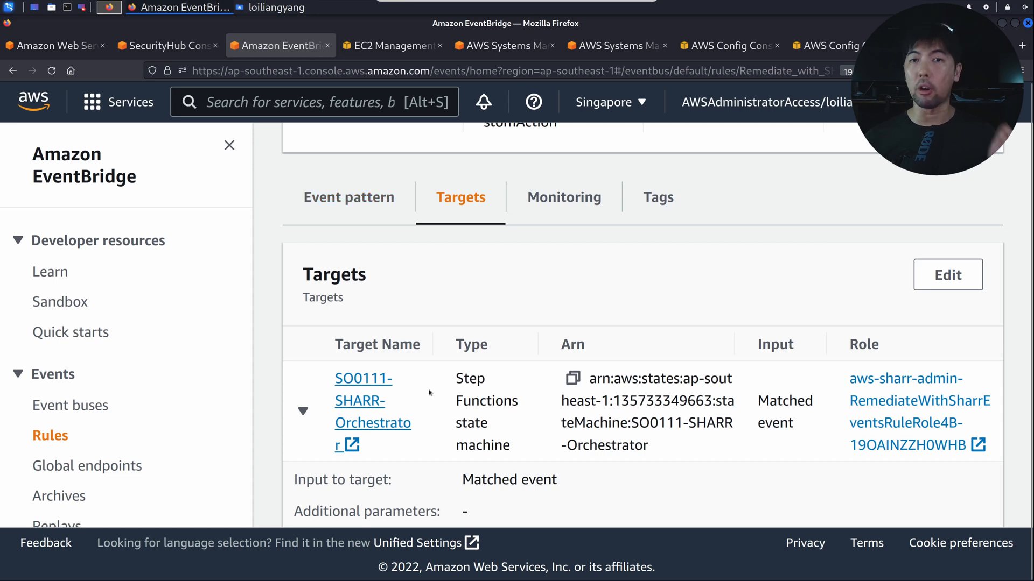
pyautogui.click(366, 383)
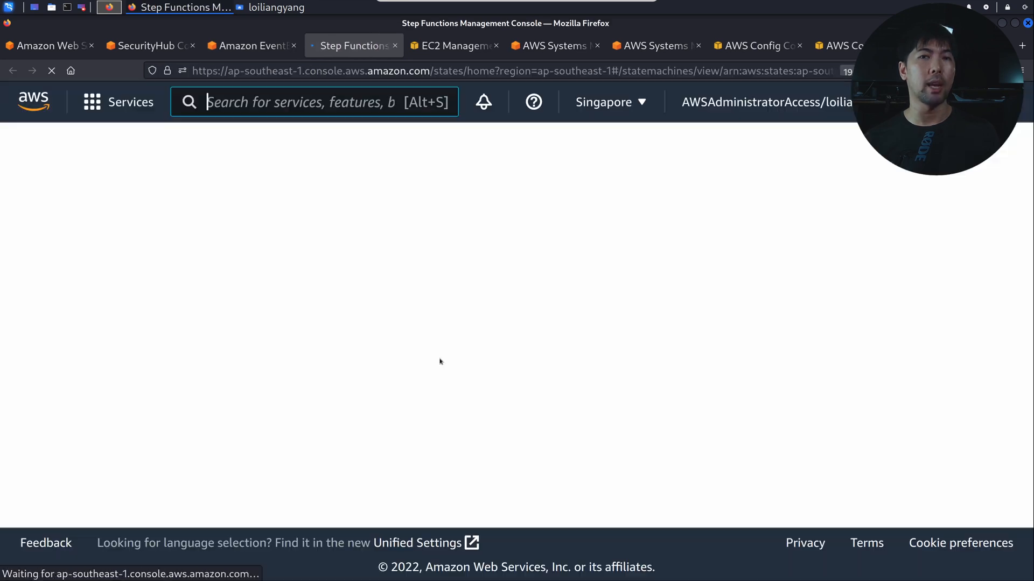
pyautogui.scroll(-4, 644, 277)
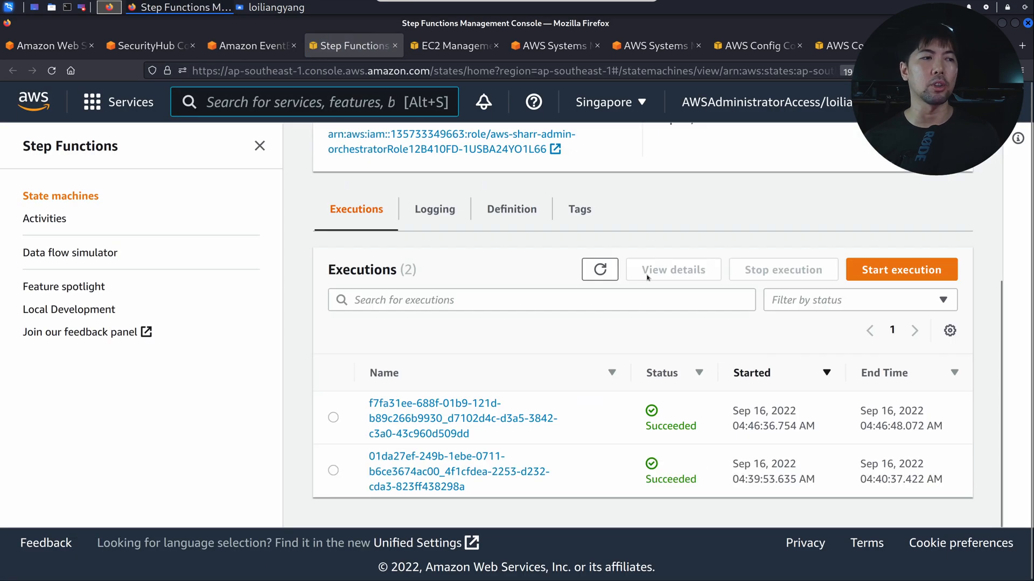
pyautogui.click(511, 419)
# Review the execution's graph and event history, focusing on the No Remediation for Control and notify steps.
pyautogui.scroll(-10, 699, 285)
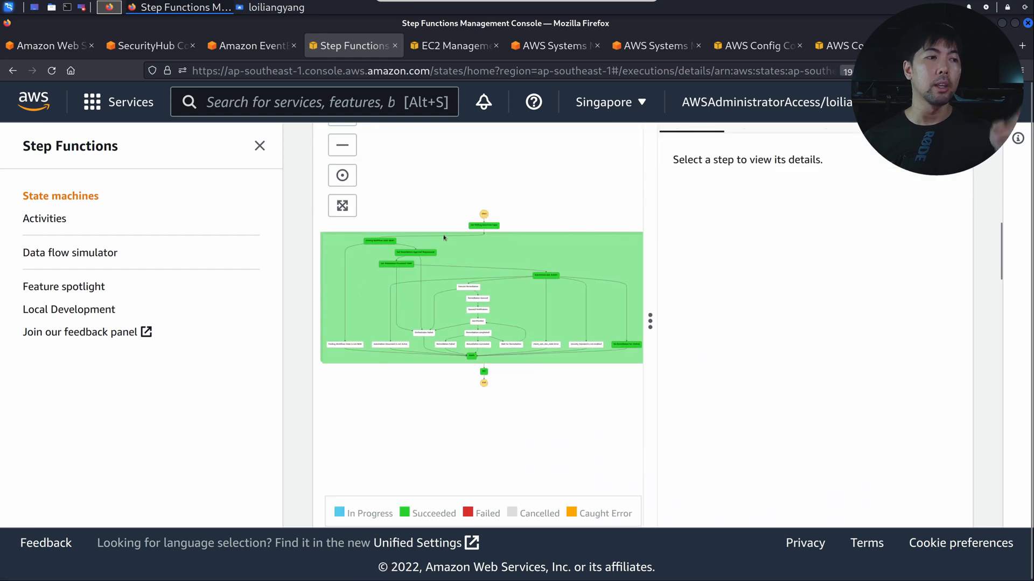
pyautogui.scroll(-10, 689, 302)
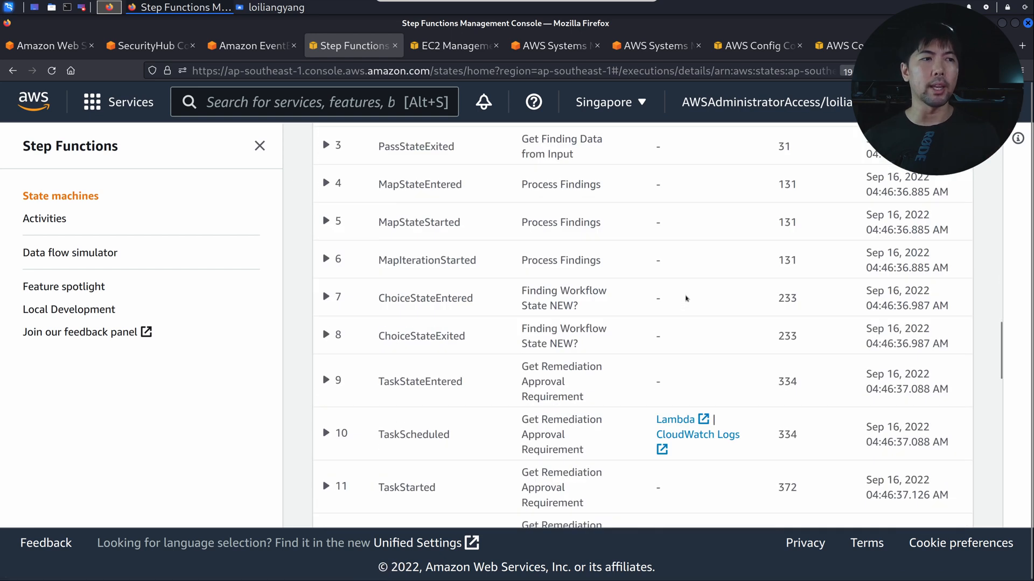
pyautogui.scroll(-8, 560, 306)
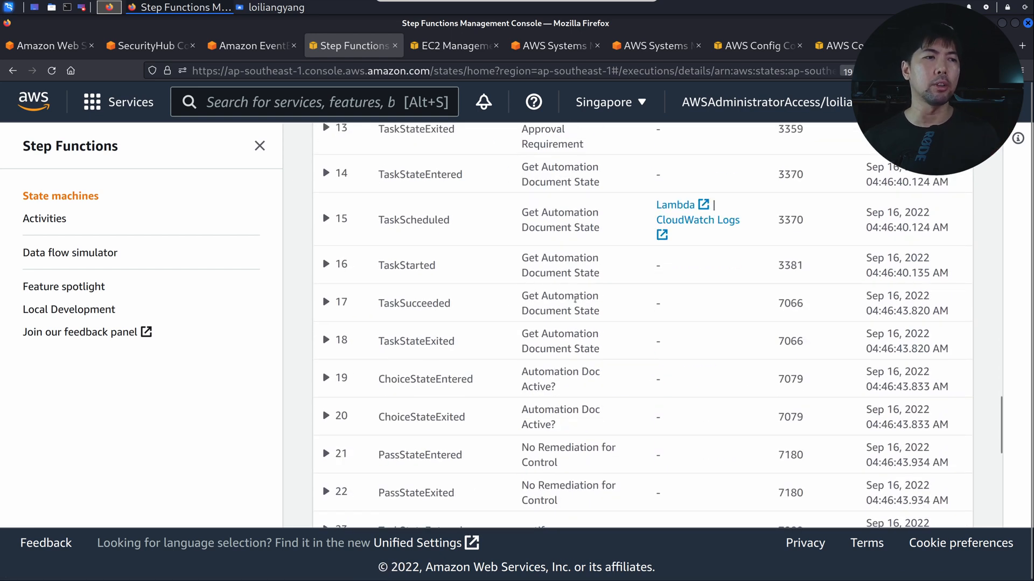
pyautogui.scroll(-4, 579, 302)
pyautogui.scroll(-1, 579, 302)
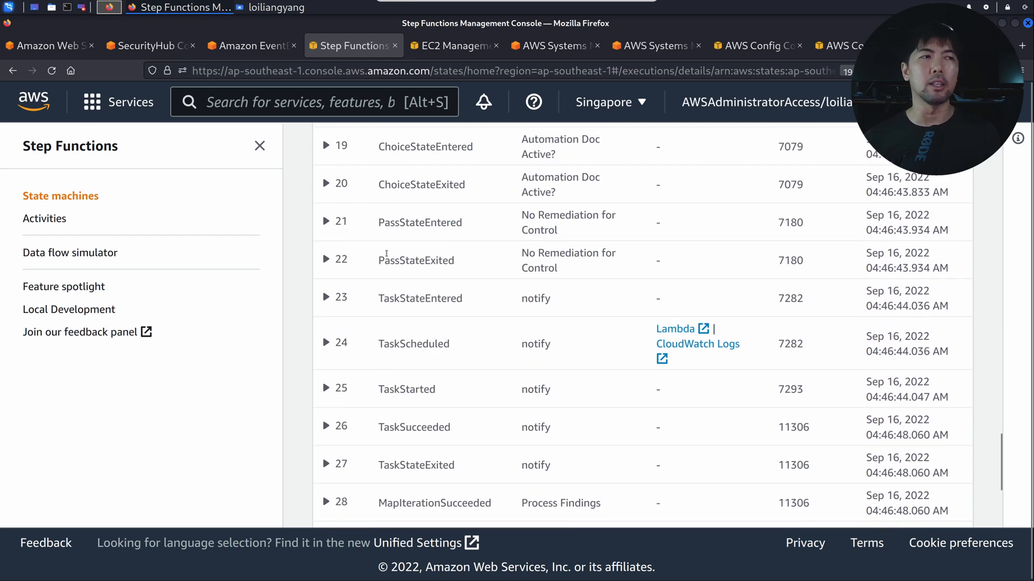
pyautogui.moveTo(521, 215); pyautogui.dragTo(560, 230)
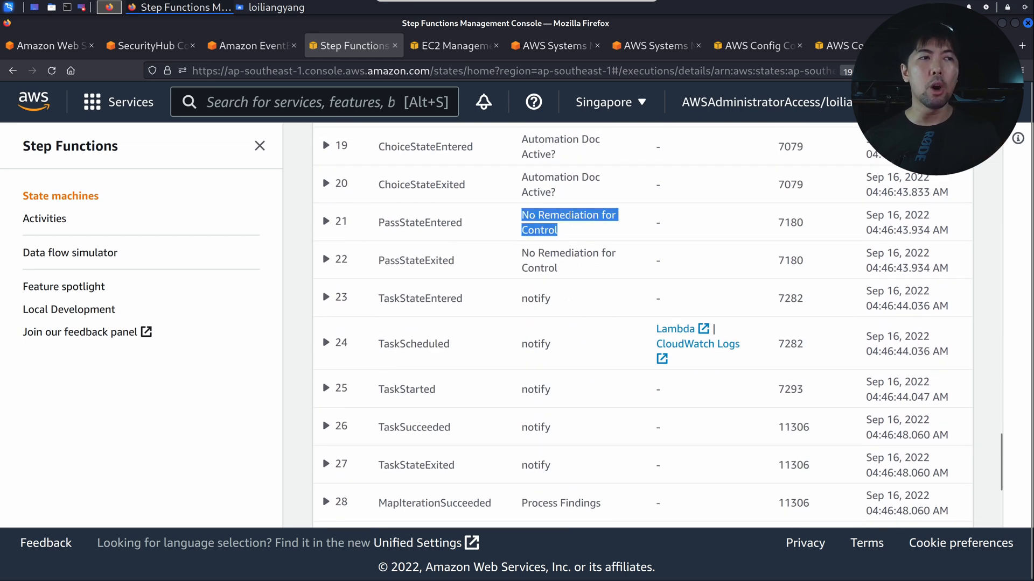
pyautogui.tripleClick(575, 253)
pyautogui.doubleClick(527, 303)
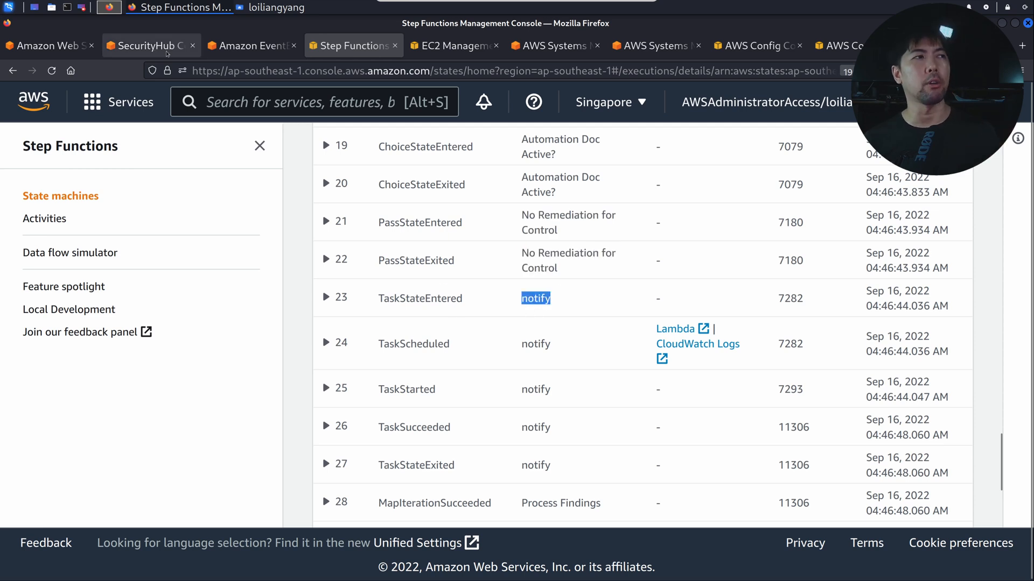
# Return to Security Hub, refresh the CIS.1.14 checks and read the update note attached to the finding.
pyautogui.click(151, 51)
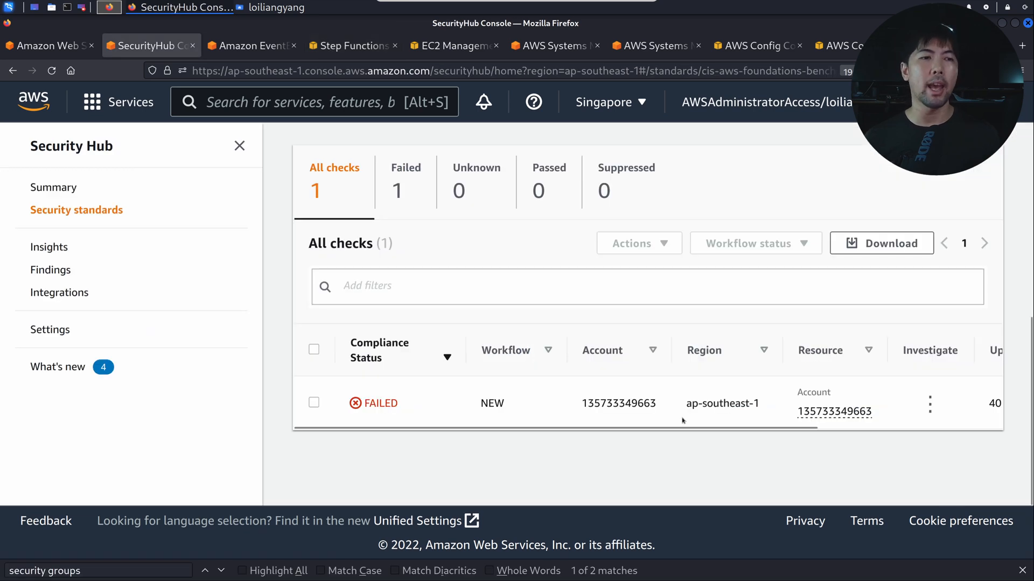
pyautogui.click(53, 71)
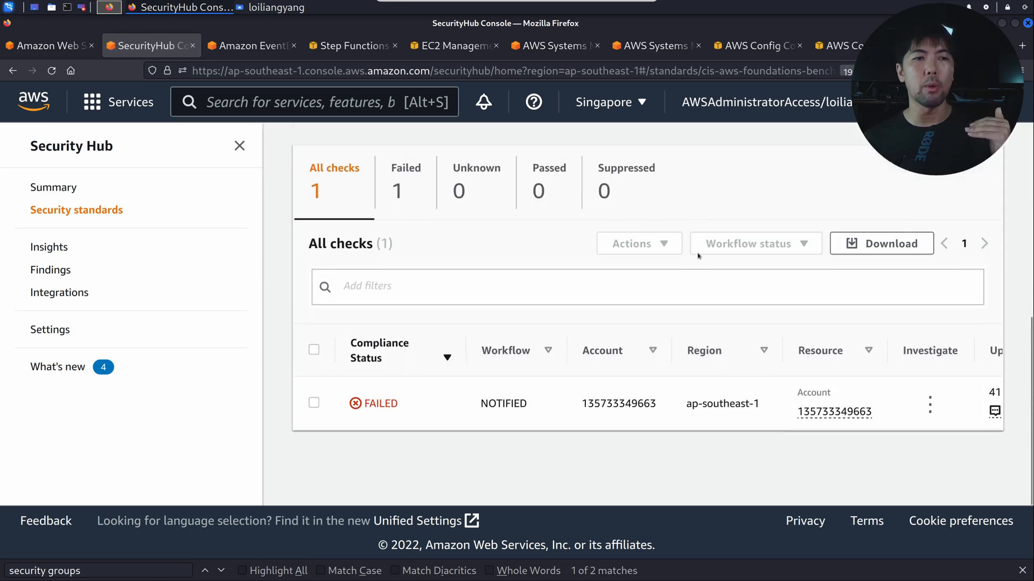
pyautogui.moveTo(739, 426); pyautogui.dragTo(882, 421)
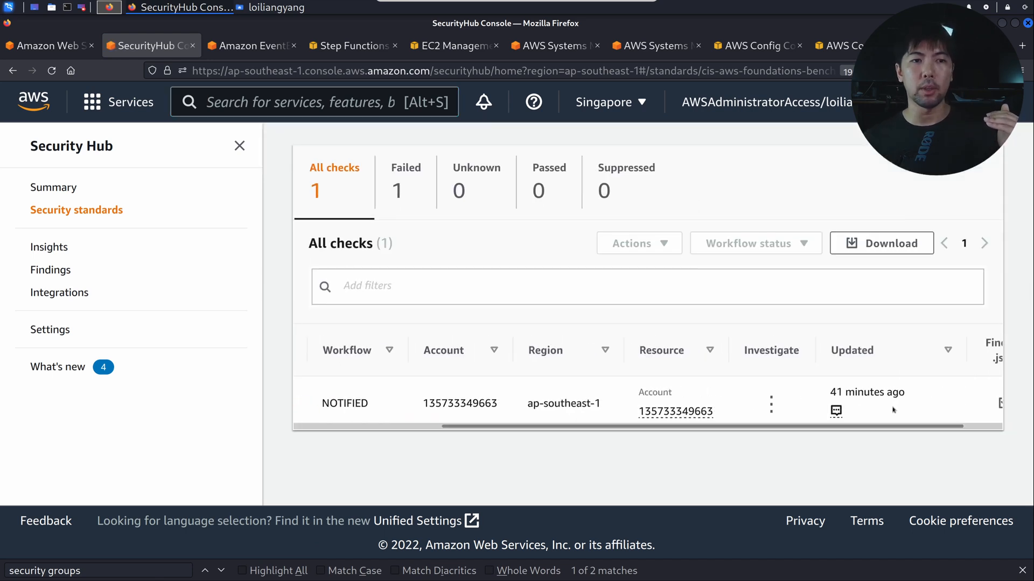
pyautogui.click(835, 411)
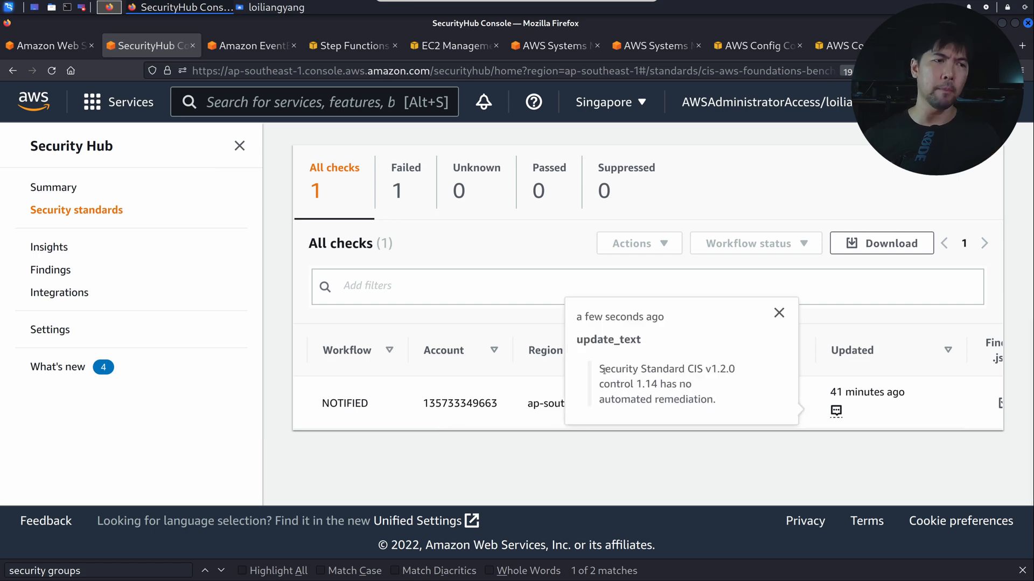
pyautogui.moveTo(599, 369); pyautogui.dragTo(730, 404)
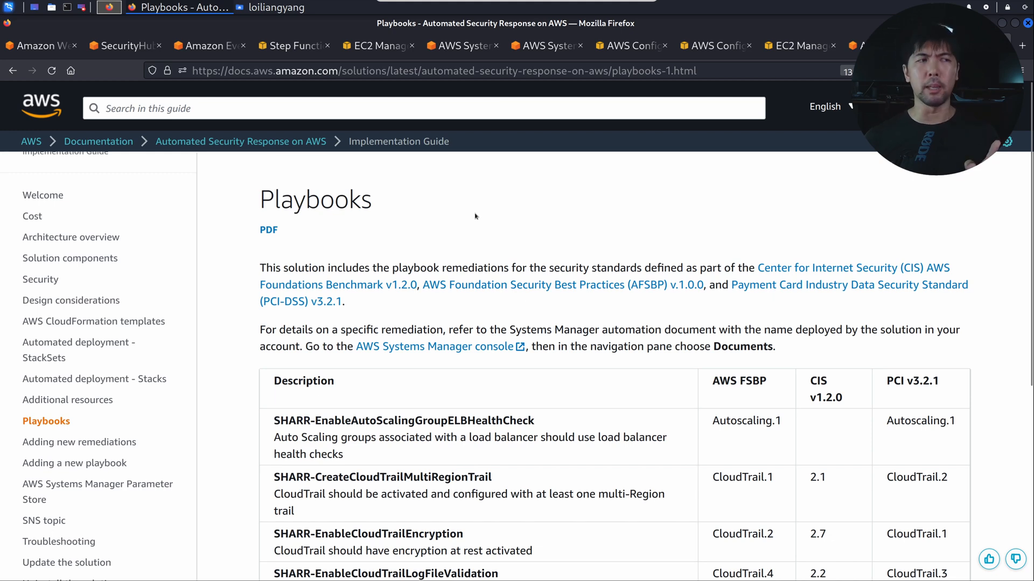
# Browse the table of SHARR remediations by security standard on the Playbooks page of the Automated Security Response on AWS guide.
pyautogui.scroll(-2, 404, 285)
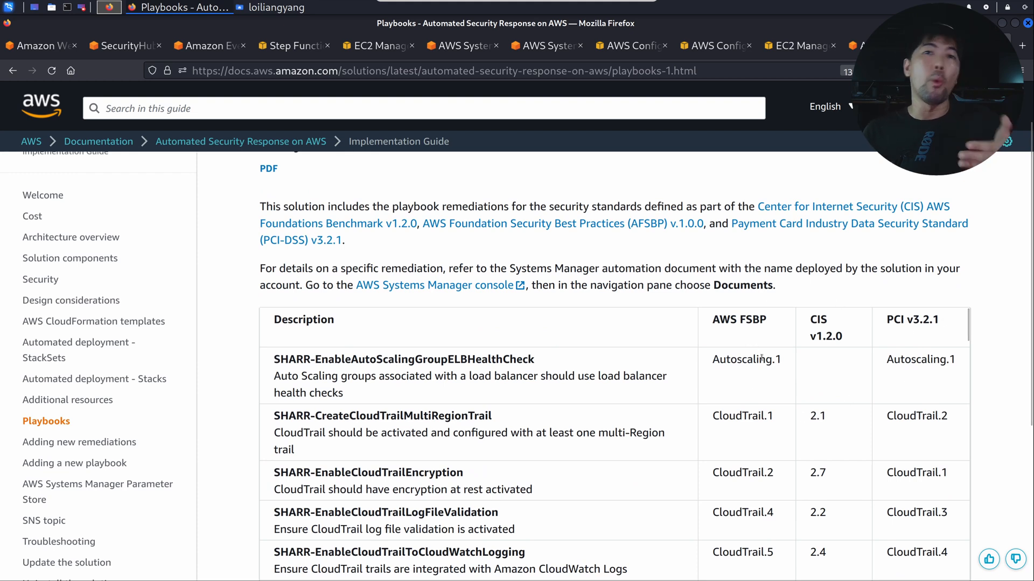
pyautogui.scroll(-5, 783, 385)
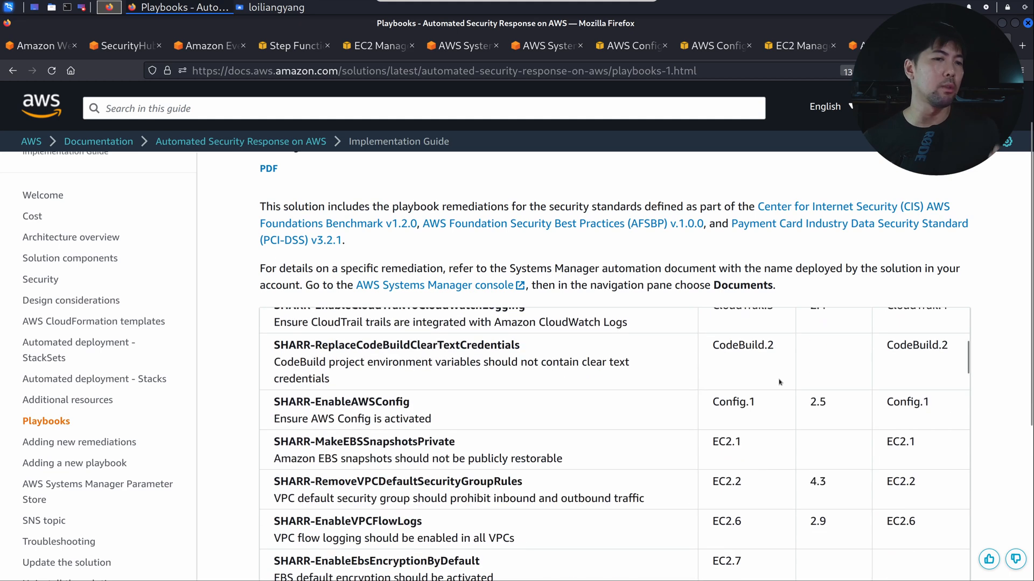
pyautogui.scroll(-3, 729, 363)
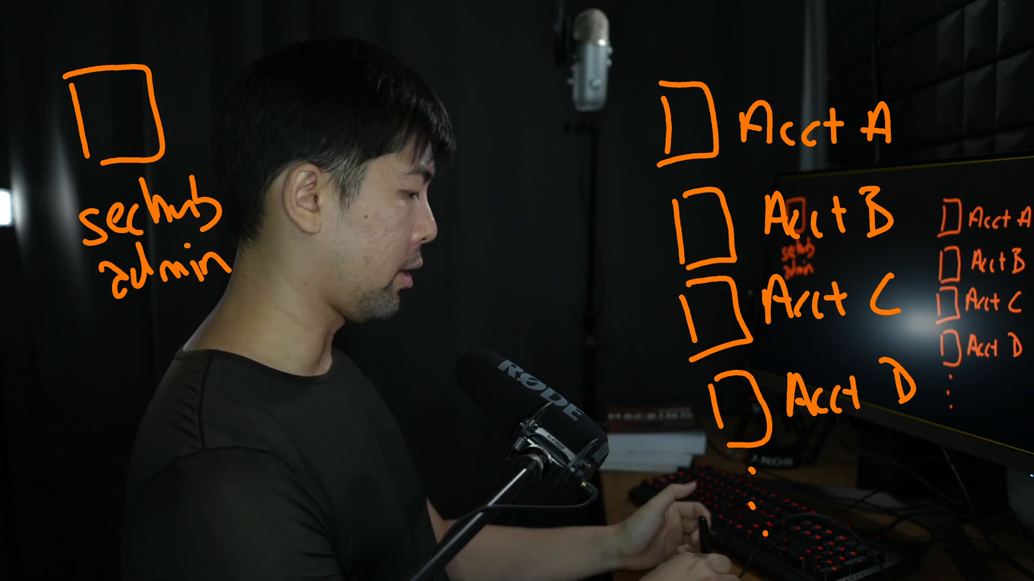
pyautogui.moveTo(87, 335)
pyautogui.mouseDown()
pyautogui.moveTo(73, 341)
pyautogui.moveTo(67, 383)
pyautogui.mouseUp()
pyautogui.moveTo(92, 325); pyautogui.dragTo(127, 372)
pyautogui.moveTo(122, 350); pyautogui.dragTo(141, 356)
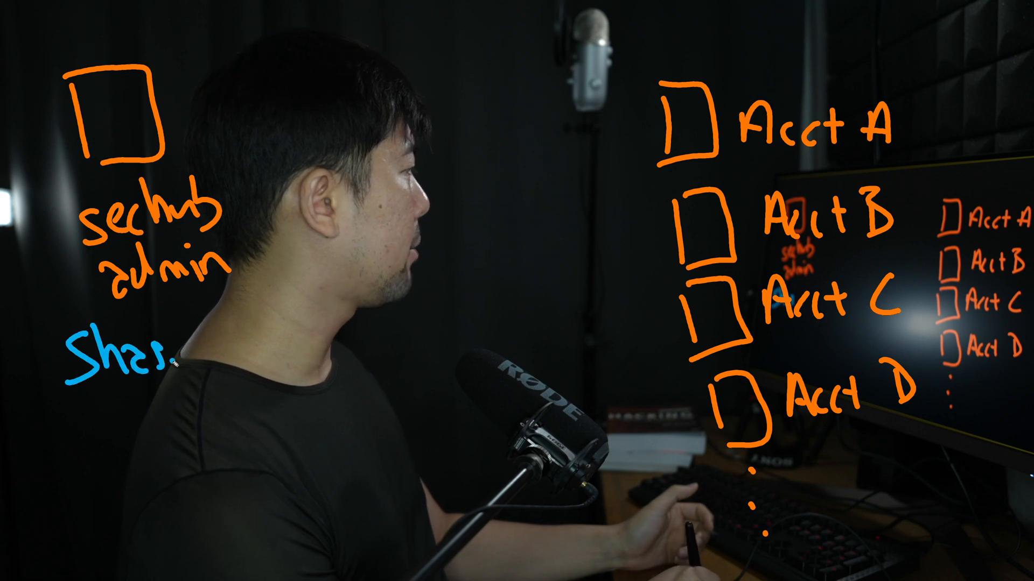
pyautogui.moveTo(213, 348)
pyautogui.mouseDown()
pyautogui.moveTo(269, 344)
pyautogui.moveTo(295, 329)
pyautogui.mouseUp()
pyautogui.moveTo(100, 400)
pyautogui.mouseDown()
pyautogui.moveTo(83, 445)
pyautogui.moveTo(135, 430)
pyautogui.moveTo(169, 406)
pyautogui.mouseUp()
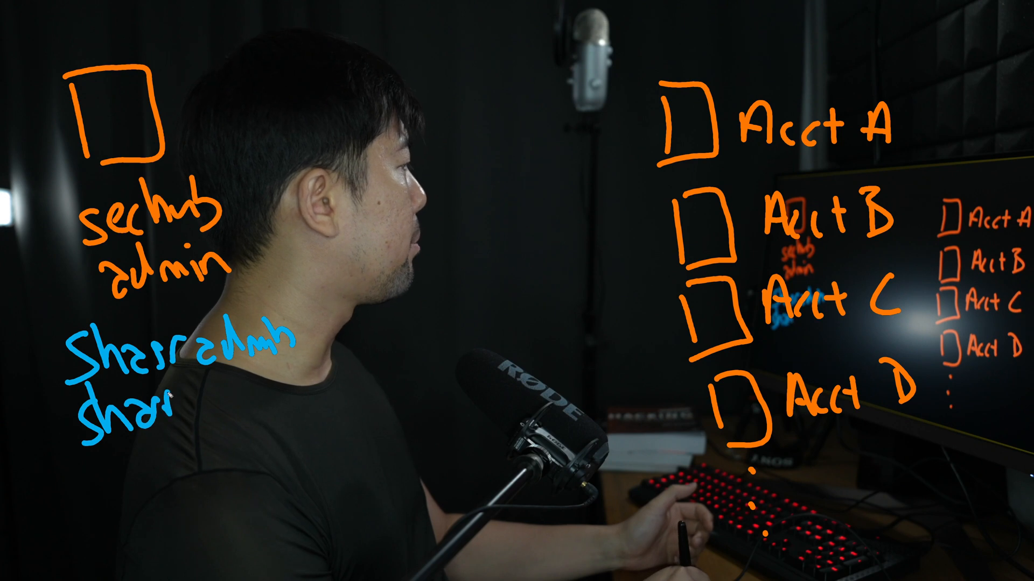